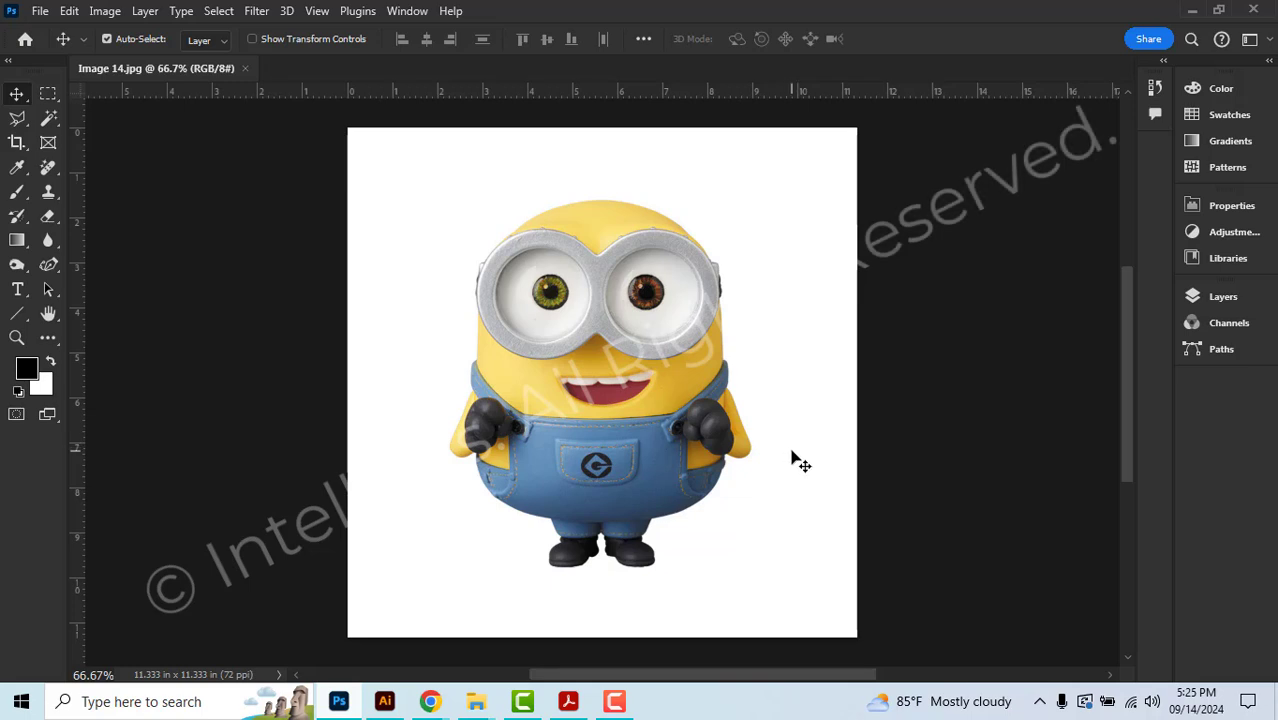
# Duplicate the Background layer
pyautogui.click(1224, 304)
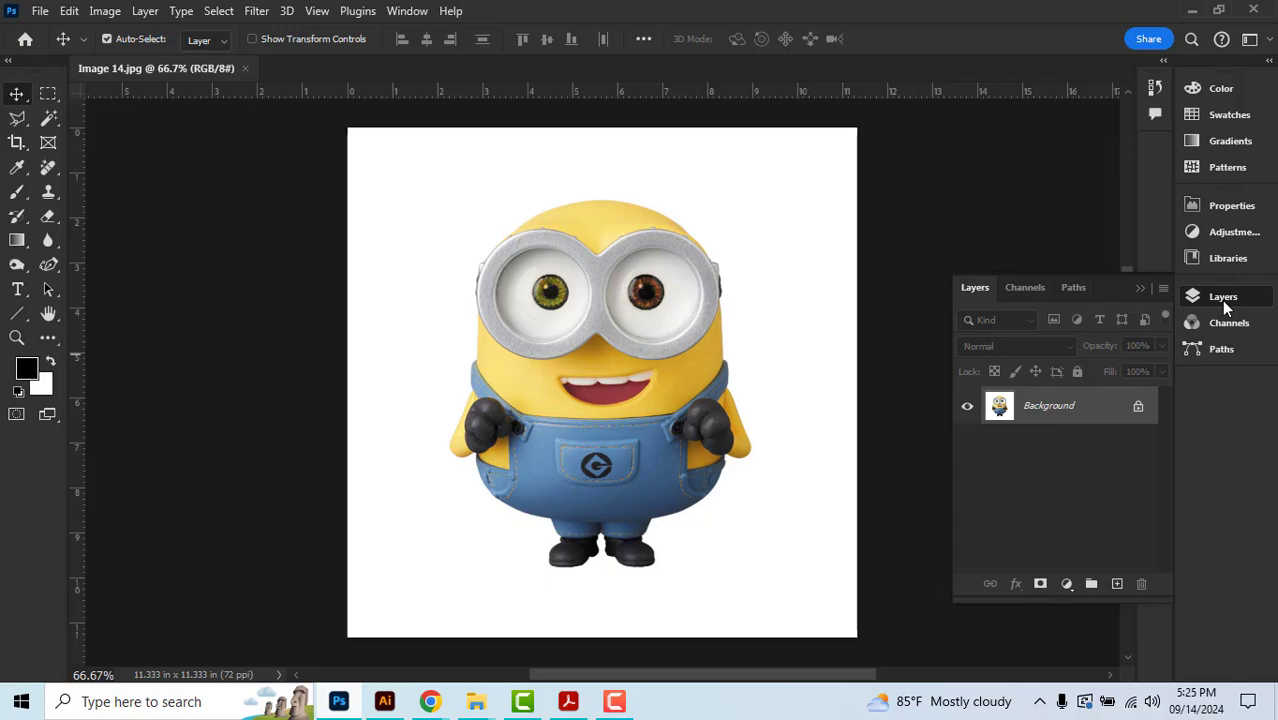
pyautogui.click(410, 12)
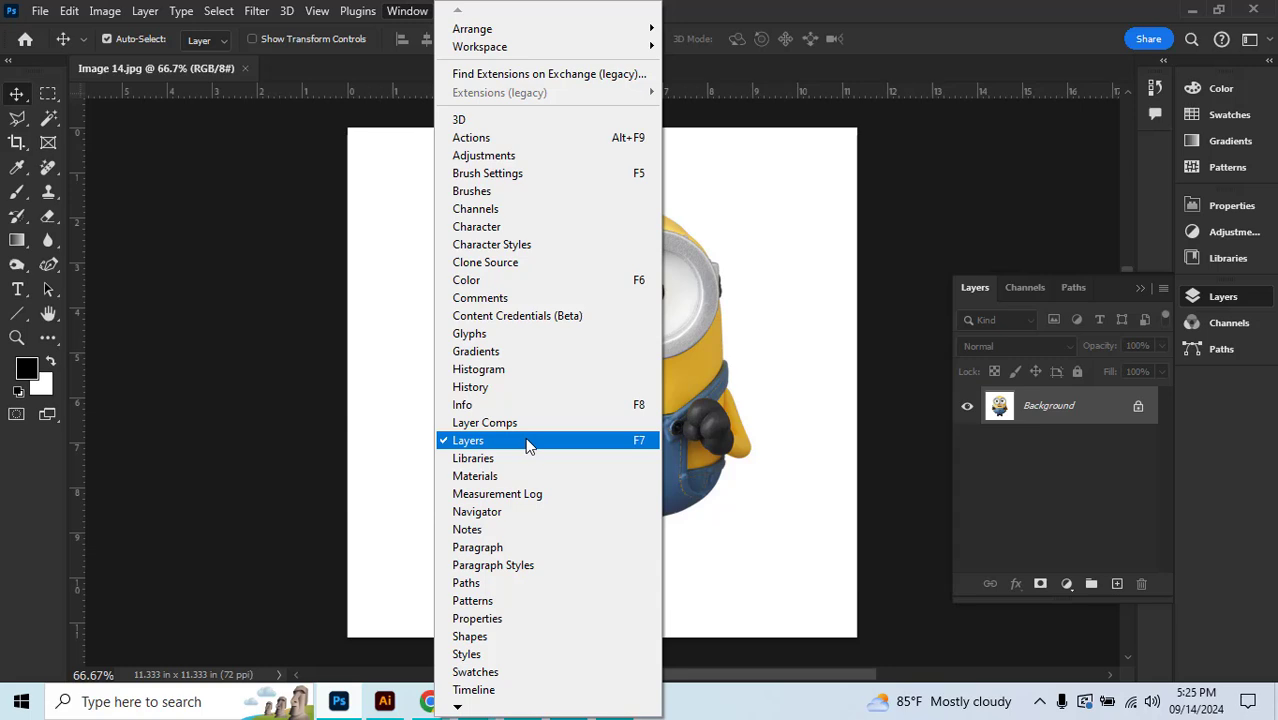
pyautogui.click(1066, 478)
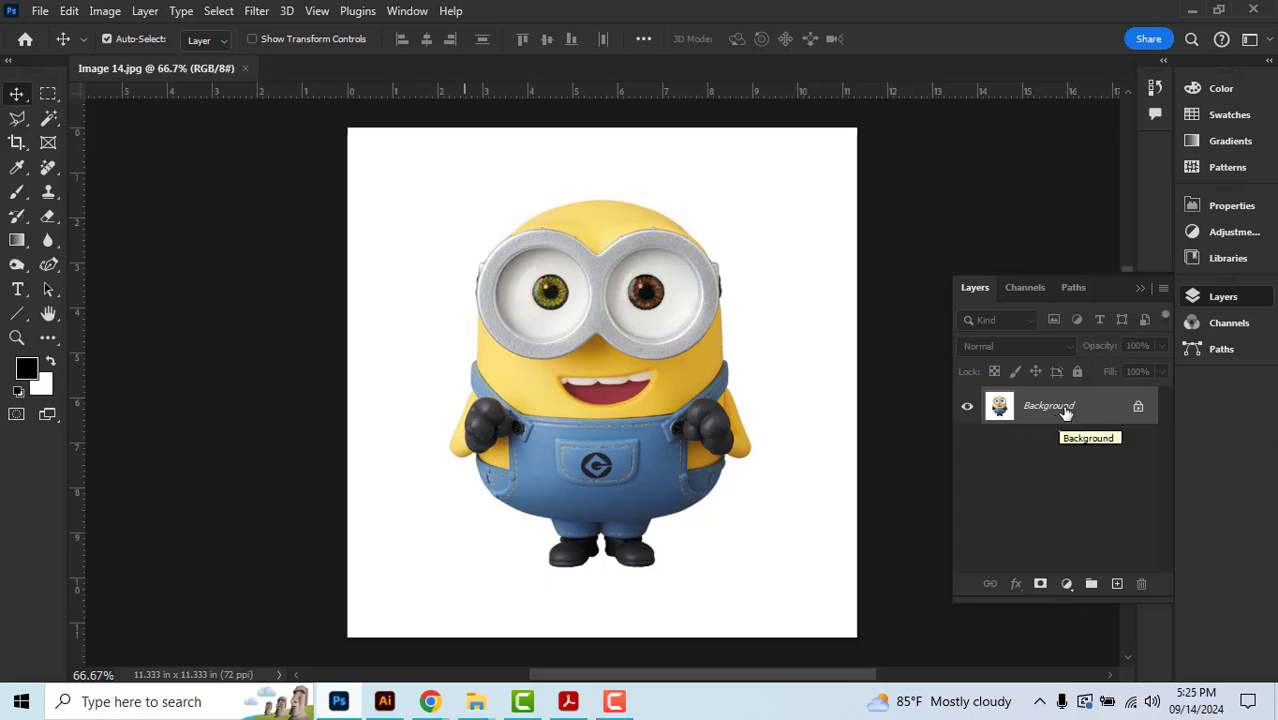
pyautogui.moveTo(1066, 412); pyautogui.dragTo(1117, 581)
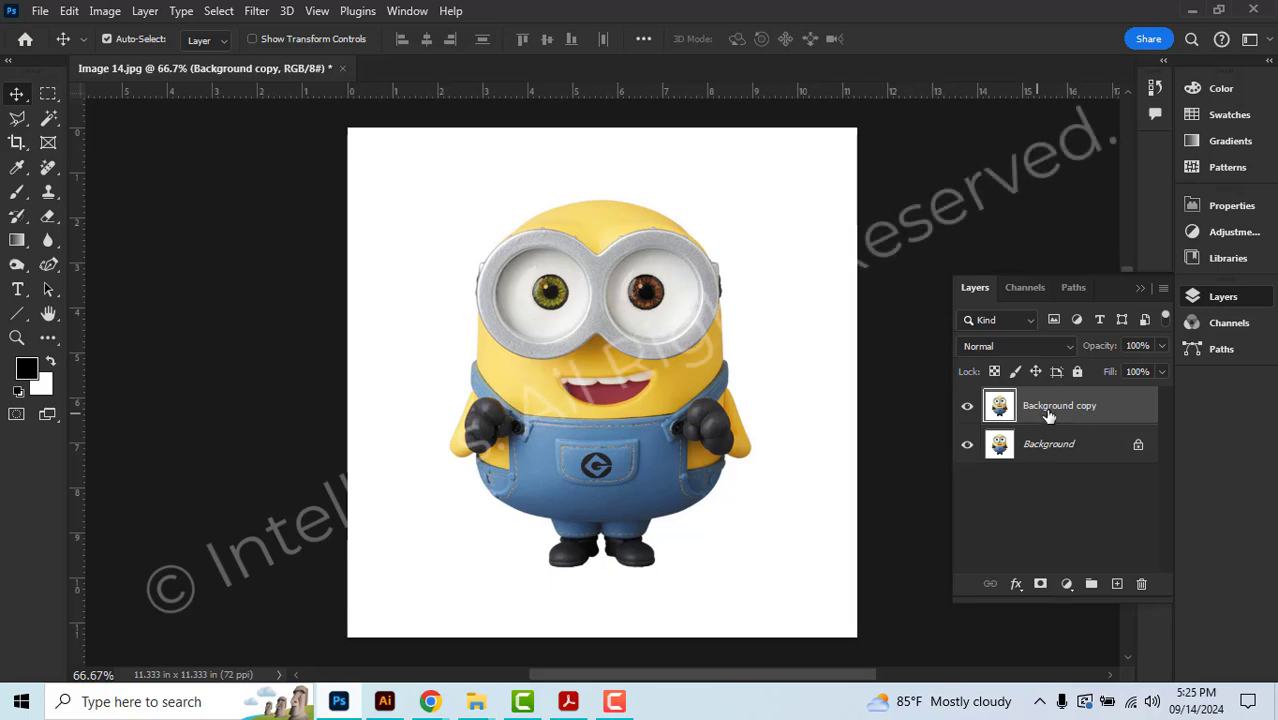
# Rename the duplicated layer Minions
pyautogui.doubleClick(1049, 408)
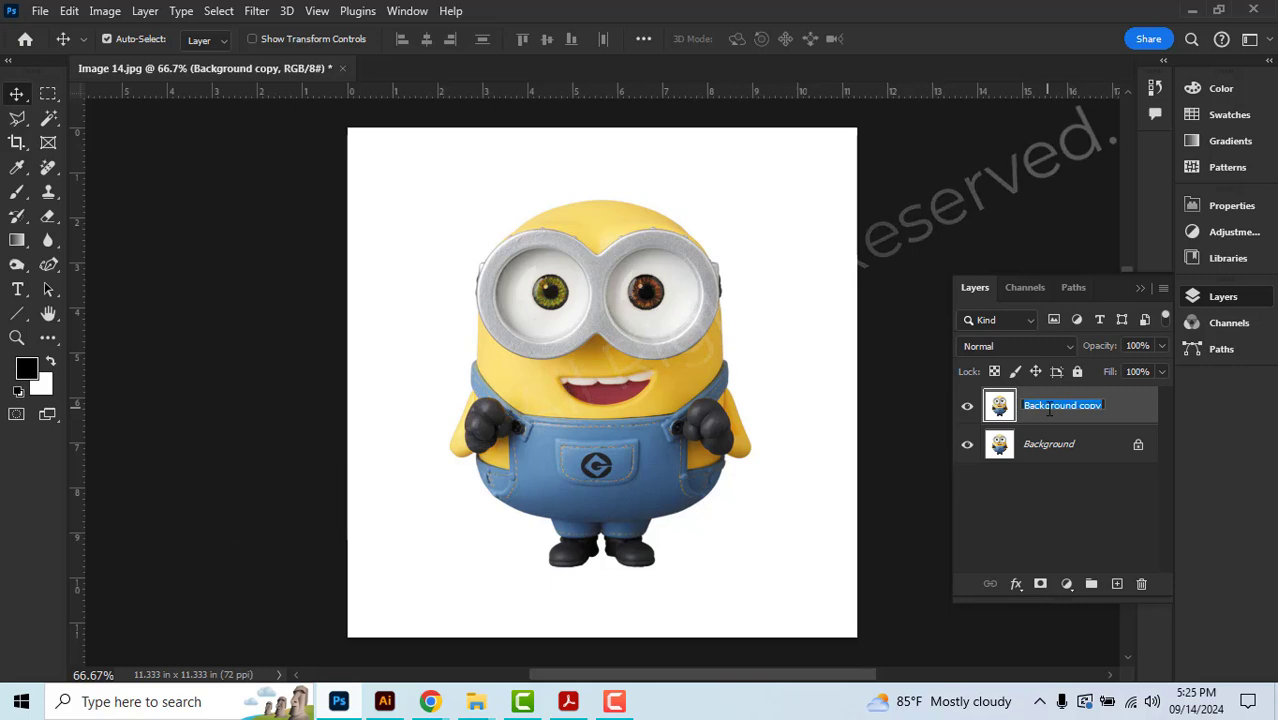
pyautogui.write('Min')
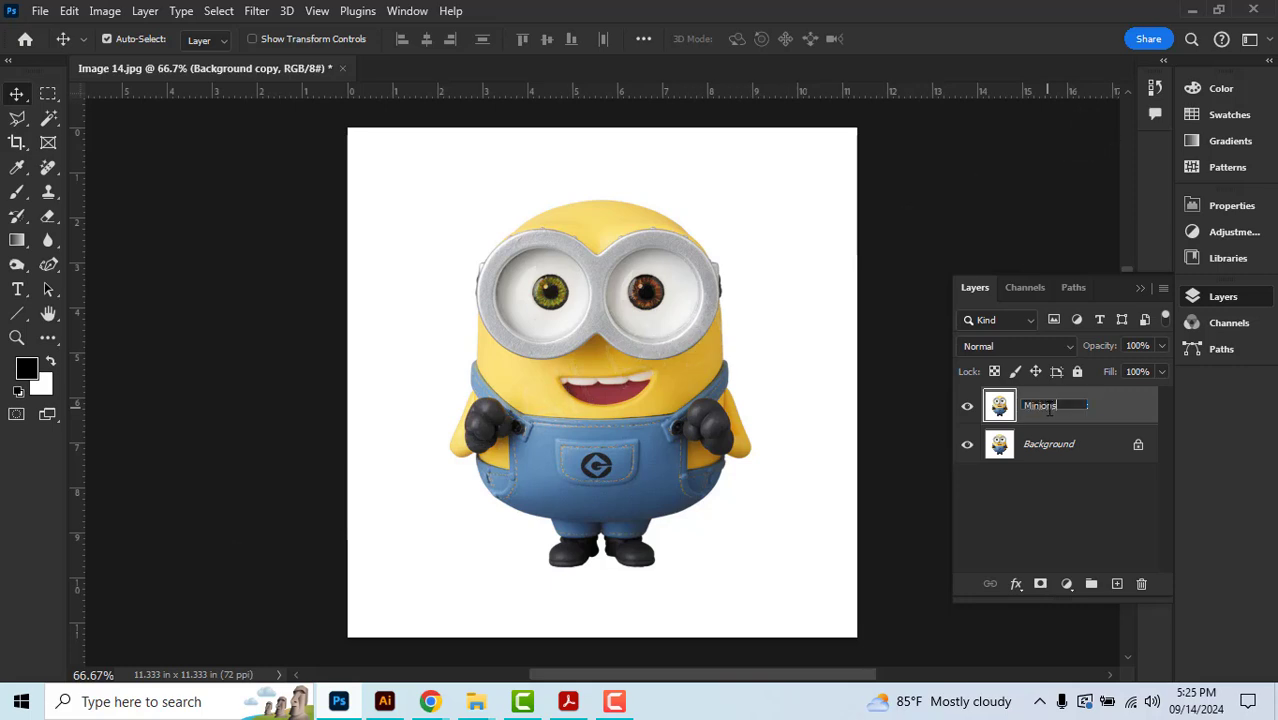
pyautogui.write('ions')
pyautogui.press('Return')
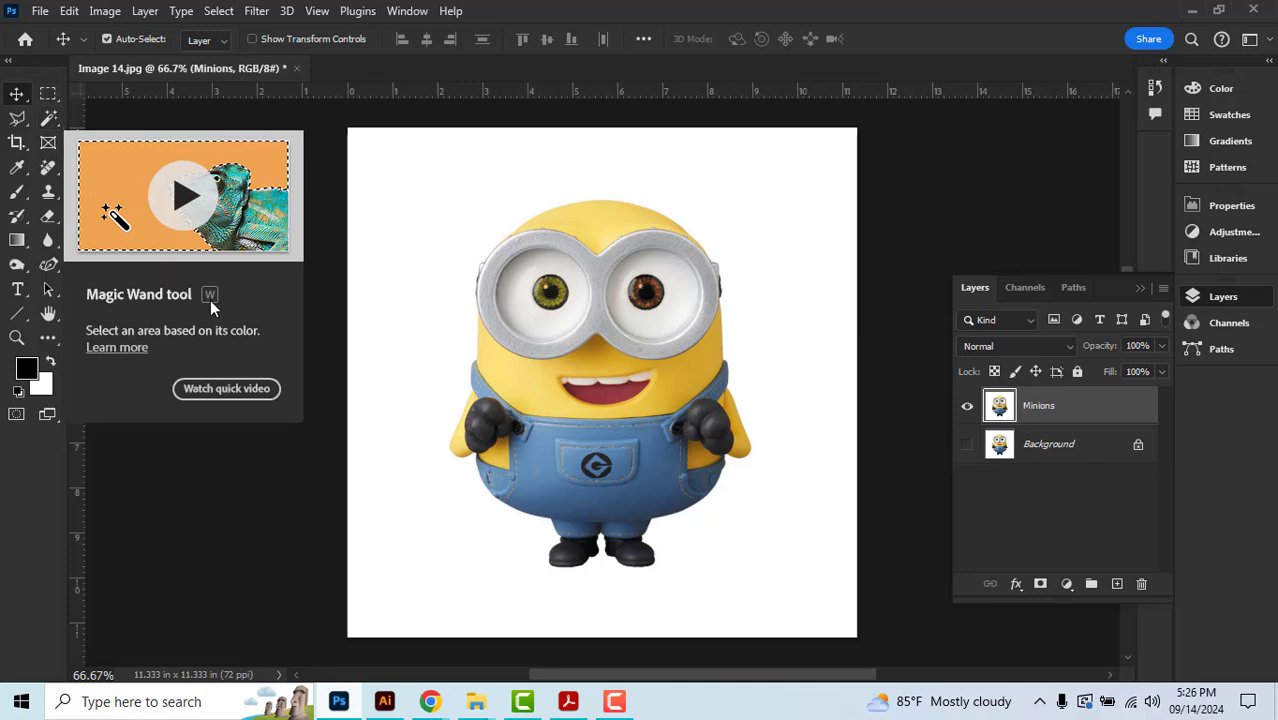
# Select the white area around the character on the Minions layer with the Magic Wand at tolerance 32
pyautogui.click(46, 122)
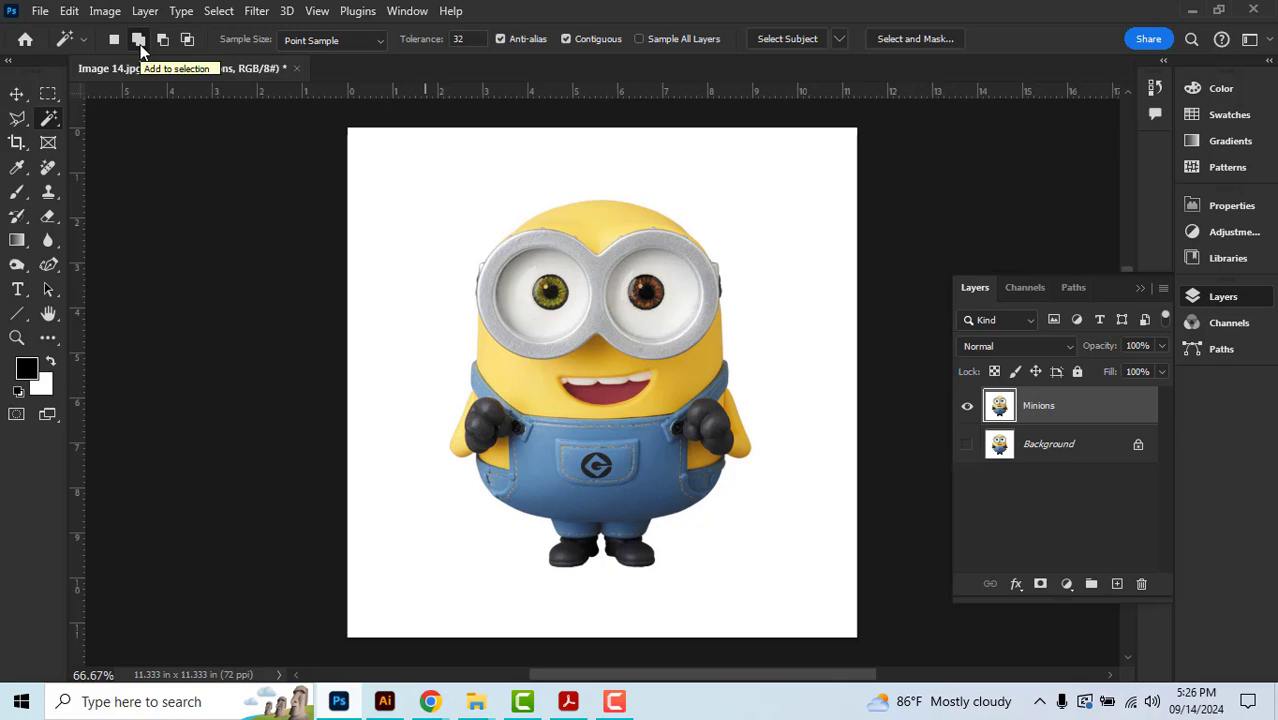
pyautogui.click(467, 40)
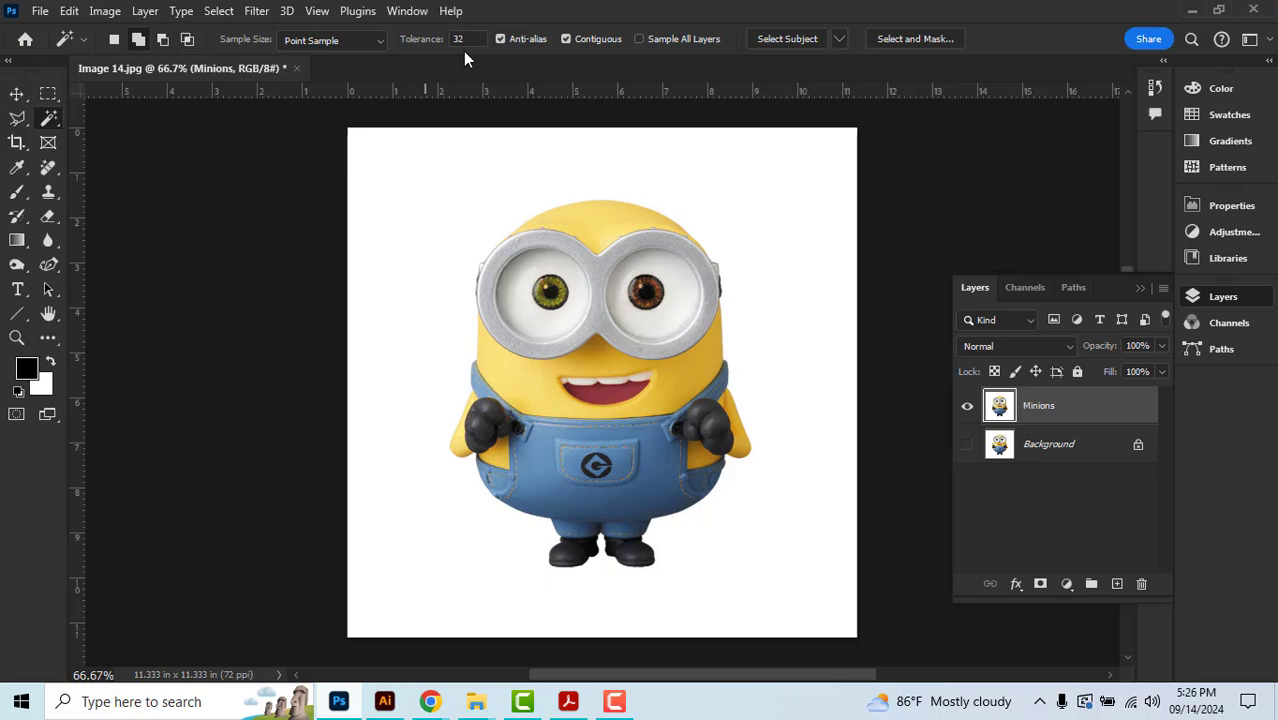
pyautogui.click(437, 174)
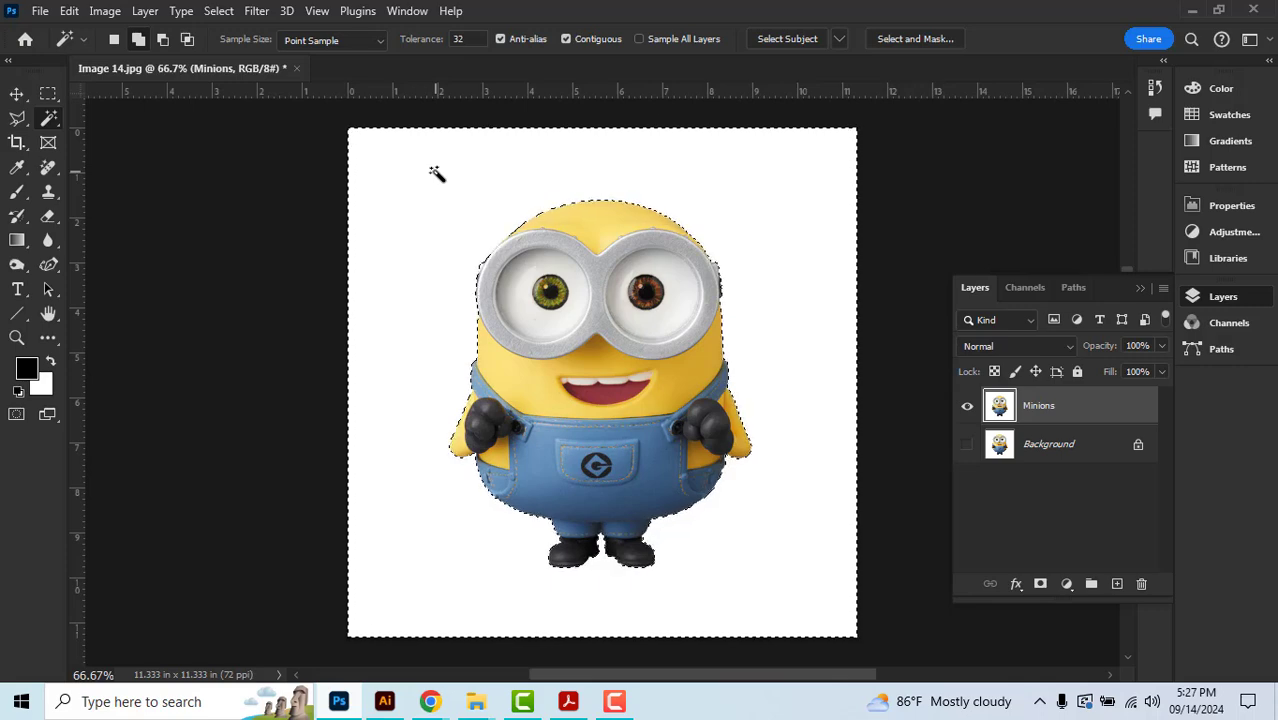
# Fill the selected area around the character with the blue color #464de7 at 100% opacity, and deselect it
pyautogui.click(69, 11)
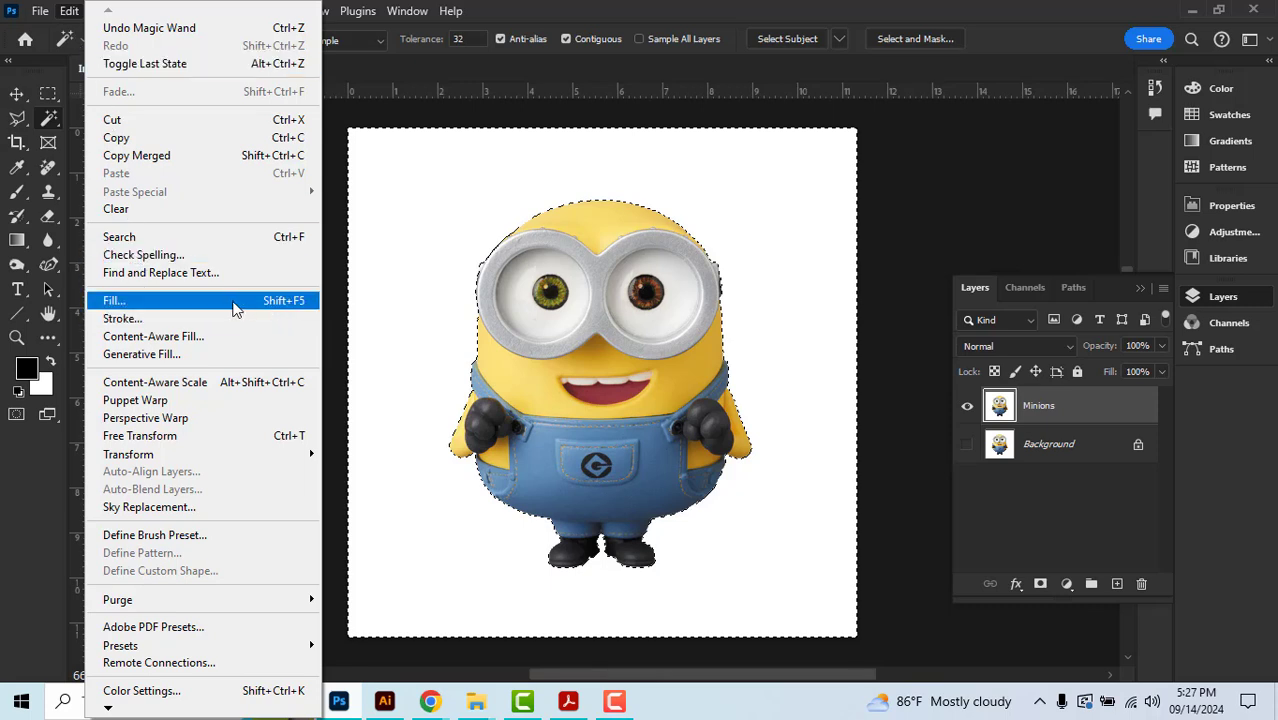
pyautogui.click(232, 302)
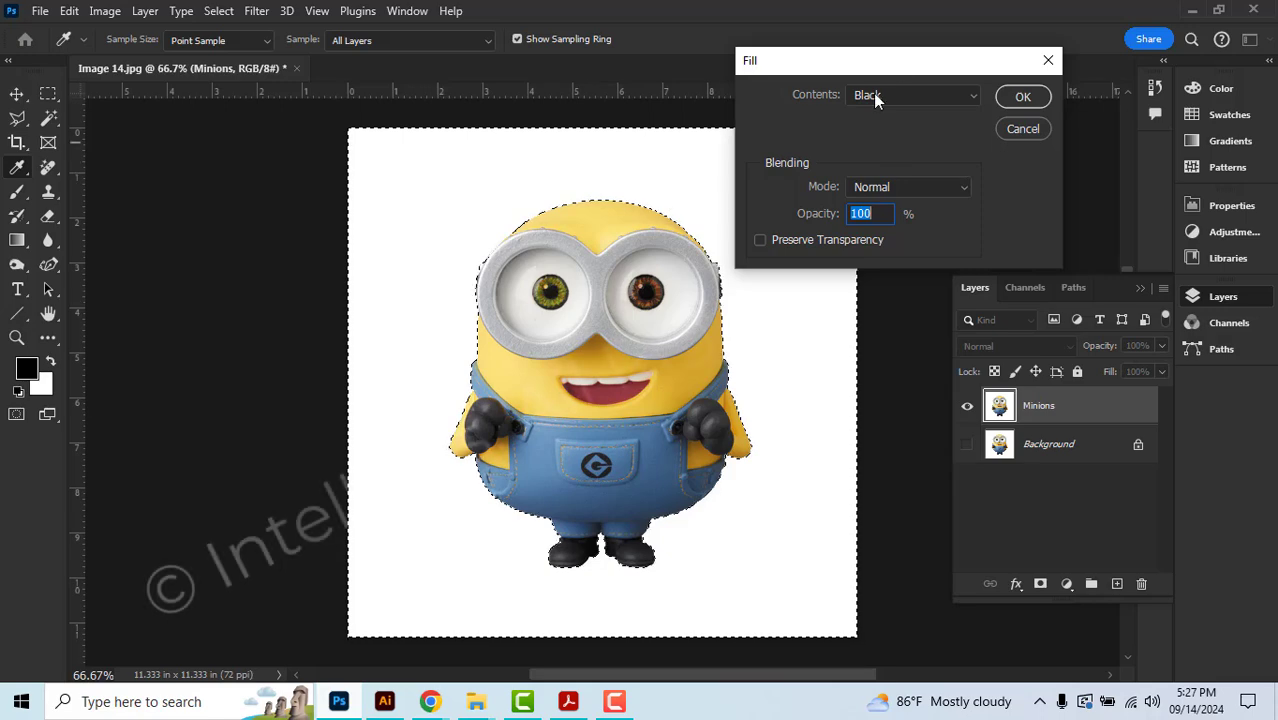
pyautogui.moveTo(889, 55); pyautogui.dragTo(667, 123)
pyautogui.click(687, 161)
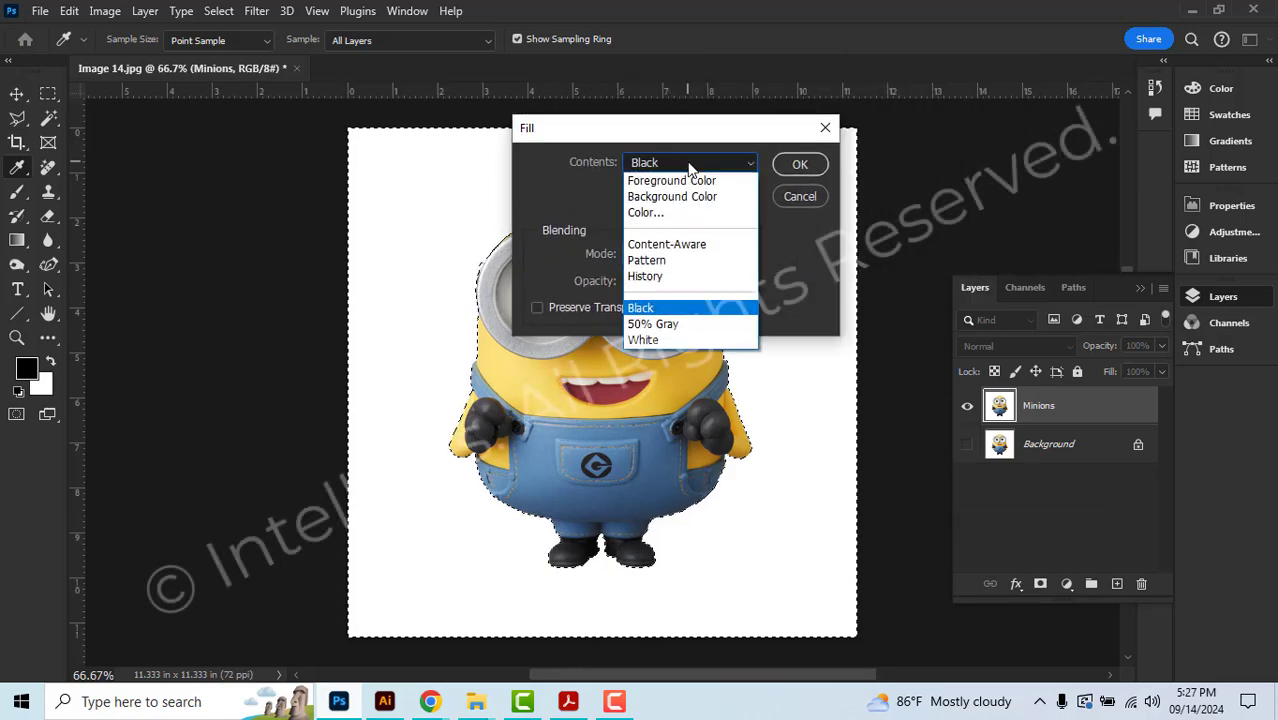
pyautogui.click(672, 217)
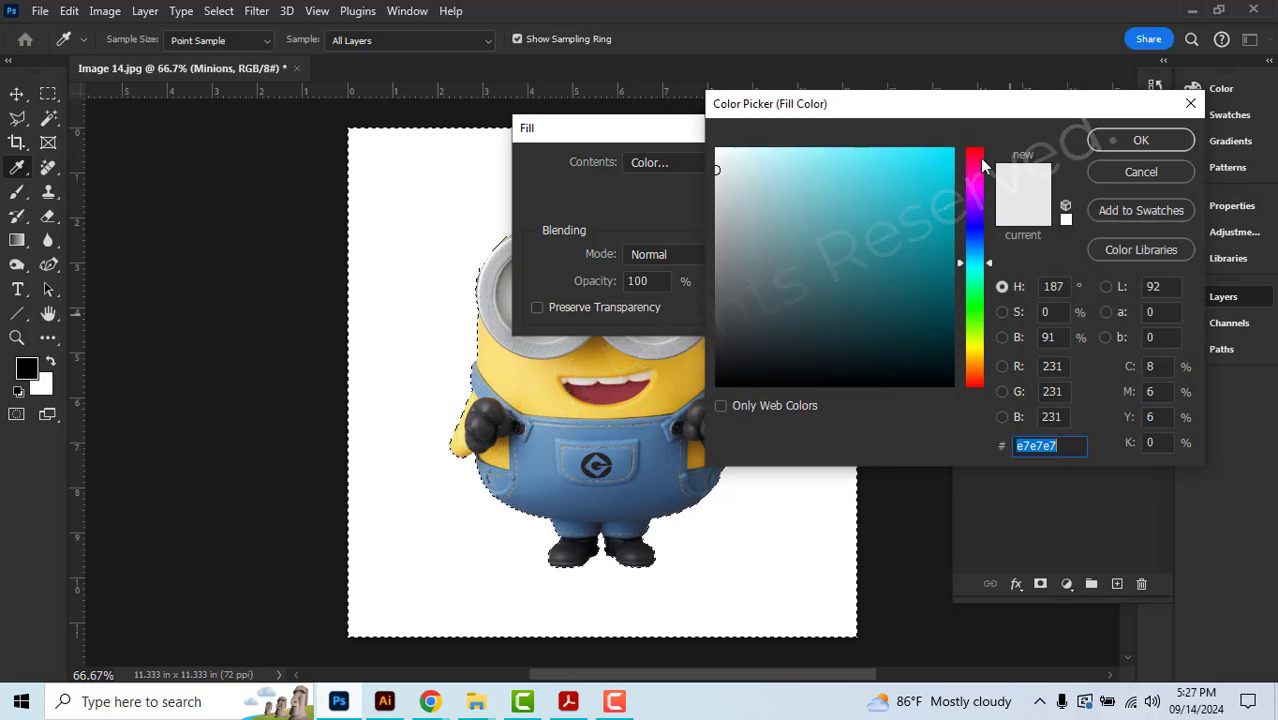
pyautogui.moveTo(965, 109); pyautogui.dragTo(537, 184)
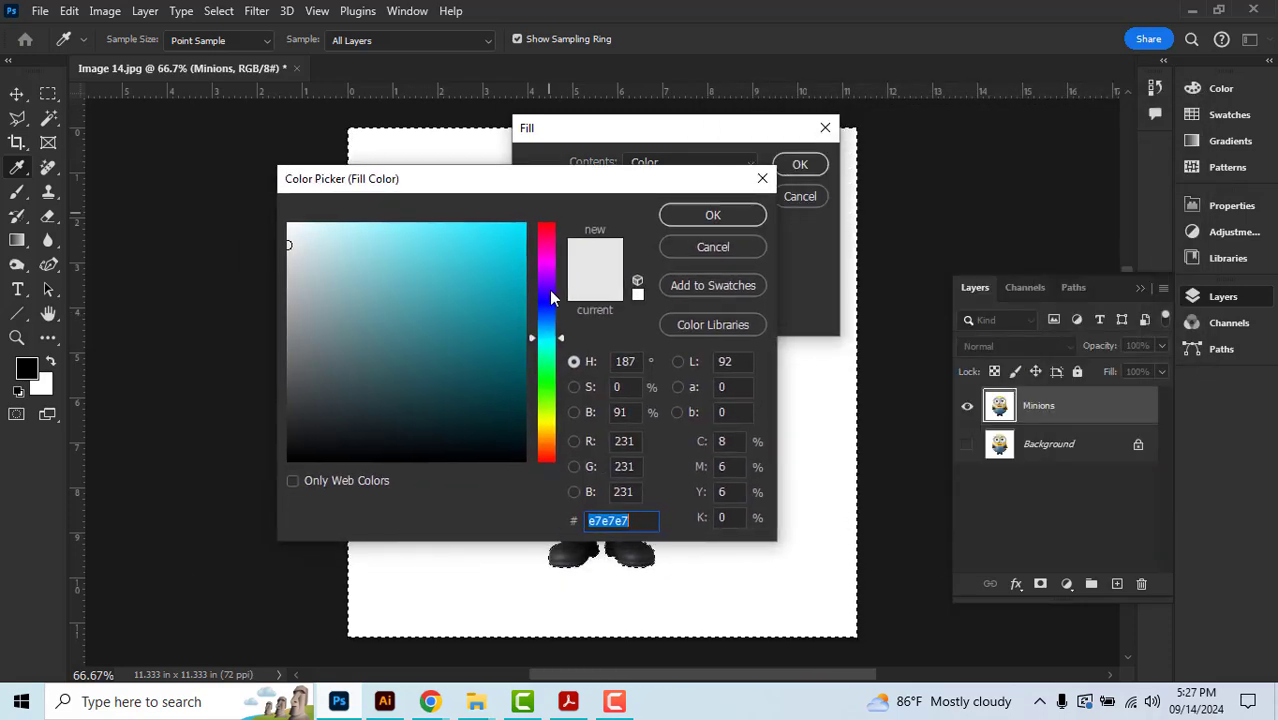
pyautogui.moveTo(549, 290)
pyautogui.mouseDown()
pyautogui.moveTo(549, 391)
pyautogui.moveTo(553, 378)
pyautogui.moveTo(548, 309)
pyautogui.moveTo(530, 390)
pyautogui.moveTo(561, 331)
pyautogui.moveTo(553, 304)
pyautogui.mouseUp()
pyautogui.moveTo(436, 262); pyautogui.dragTo(453, 245)
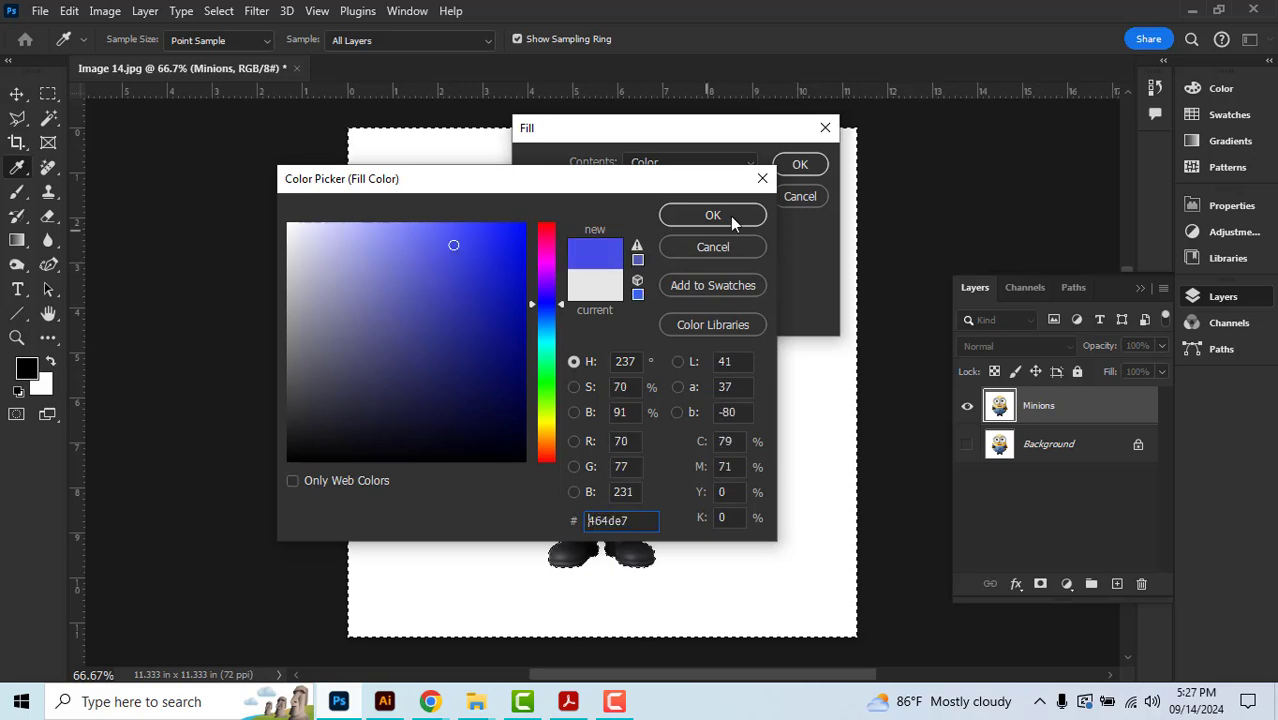
pyautogui.click(726, 215)
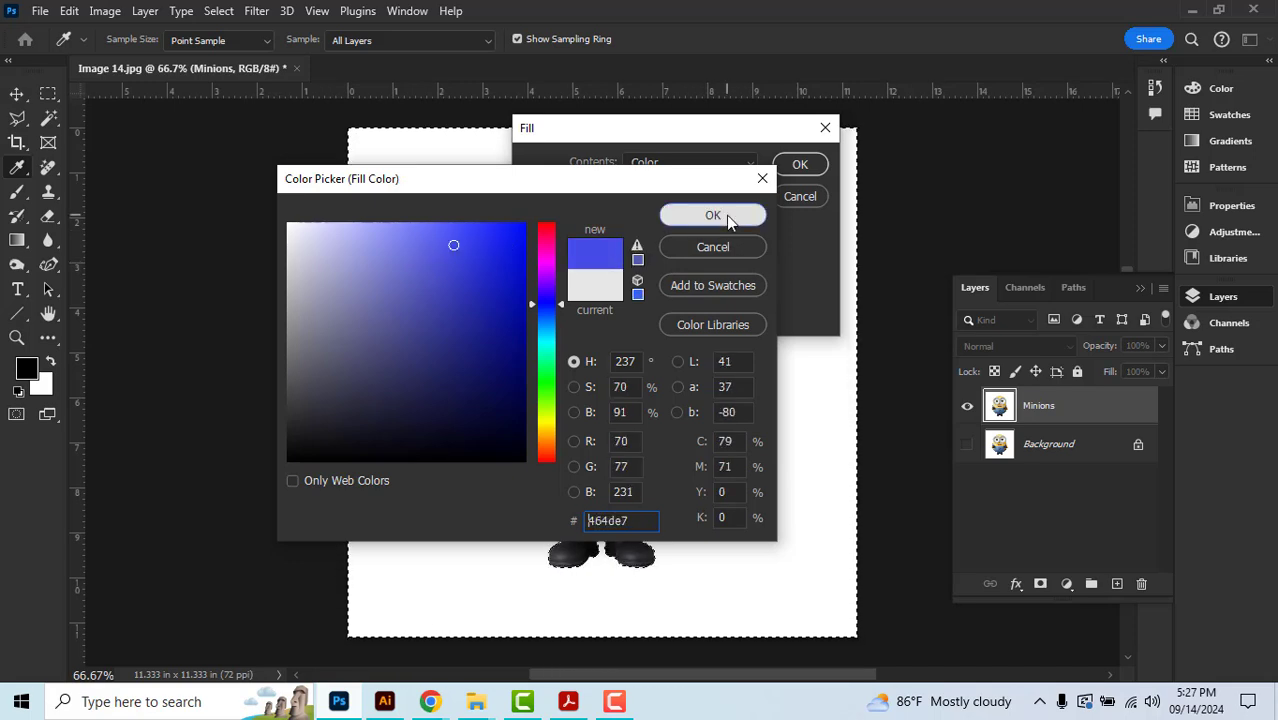
pyautogui.click(797, 166)
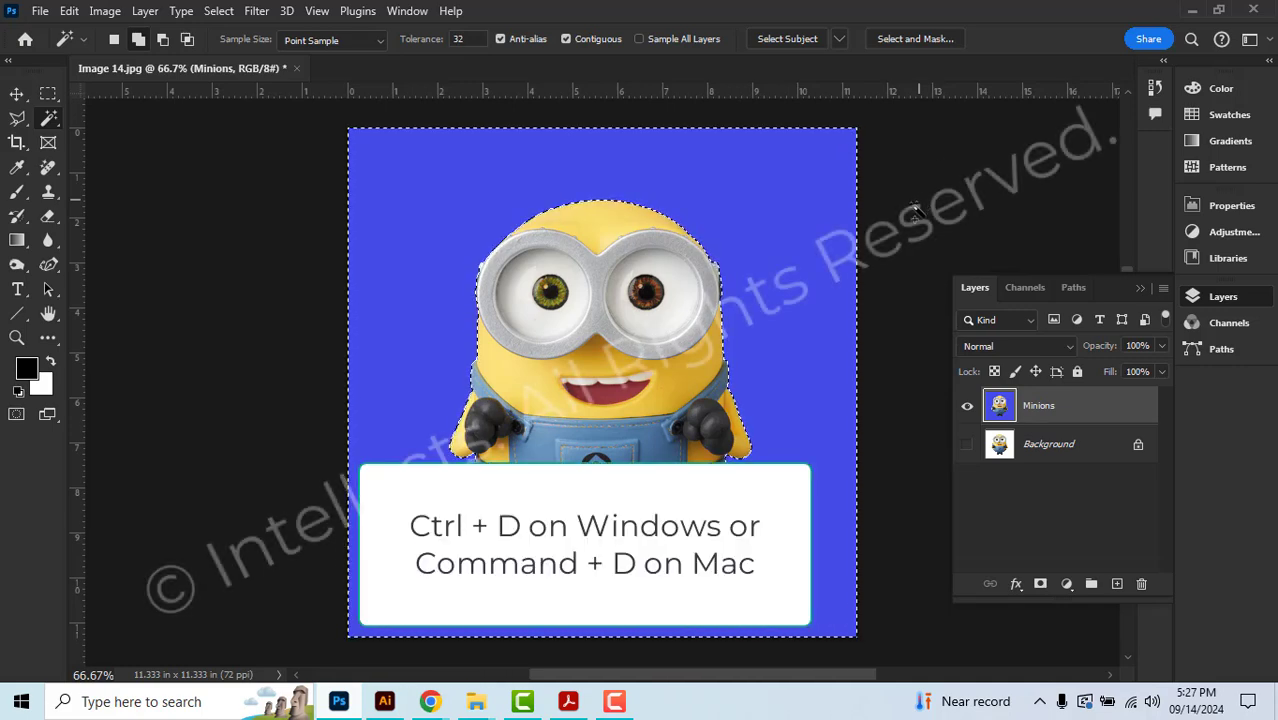
pyautogui.click(217, 12)
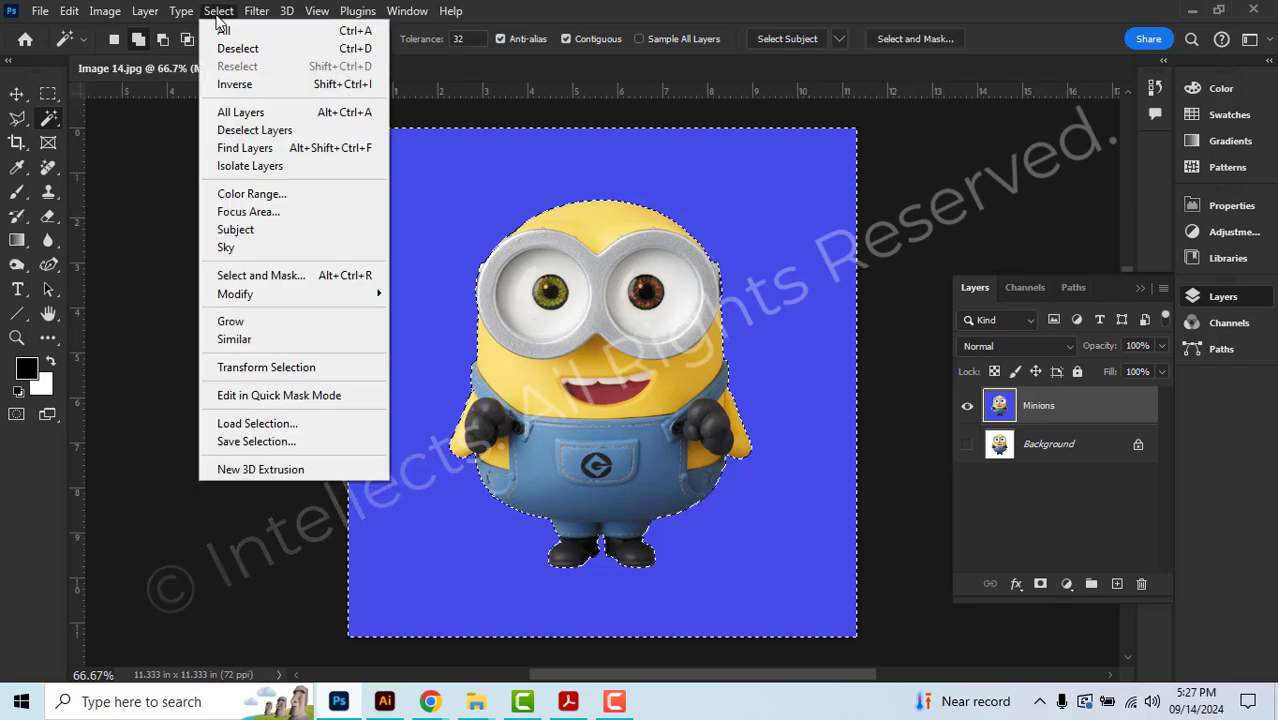
pyautogui.click(248, 52)
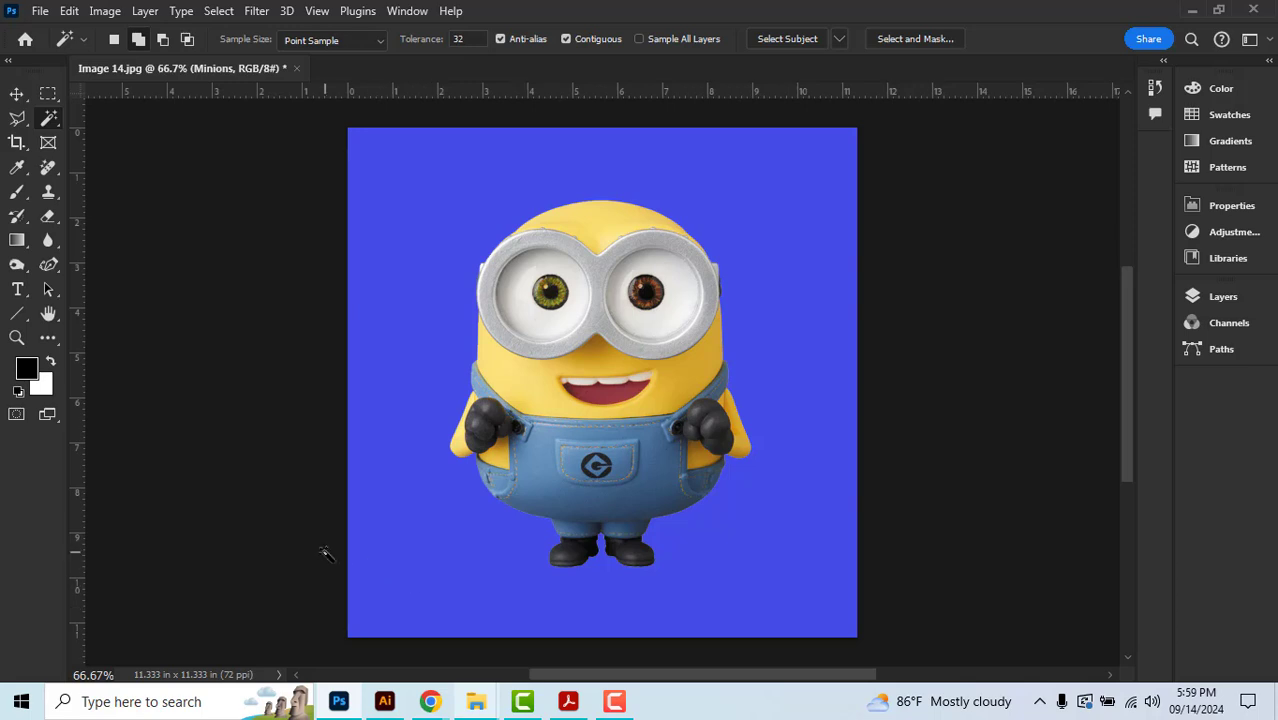
# Select the blue area around the character on the Minions layer with the Magic Wand at tolerance 32
pyautogui.click(16, 94)
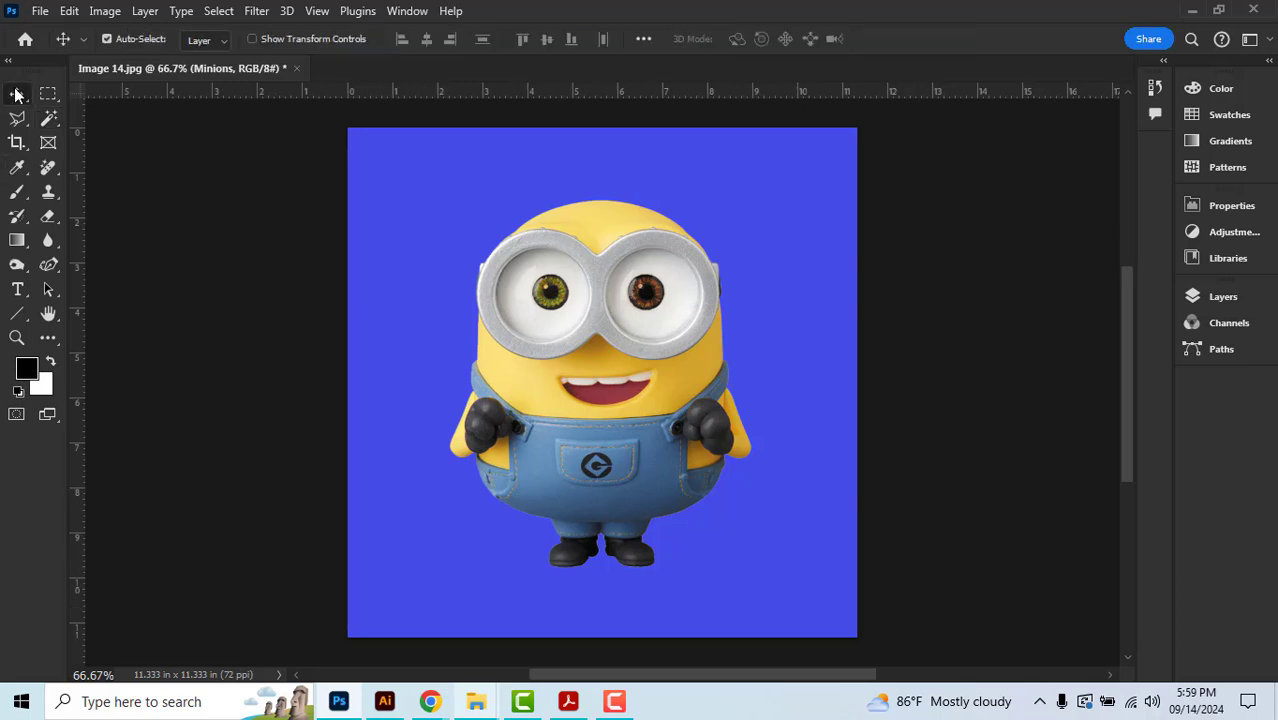
pyautogui.click(338, 224)
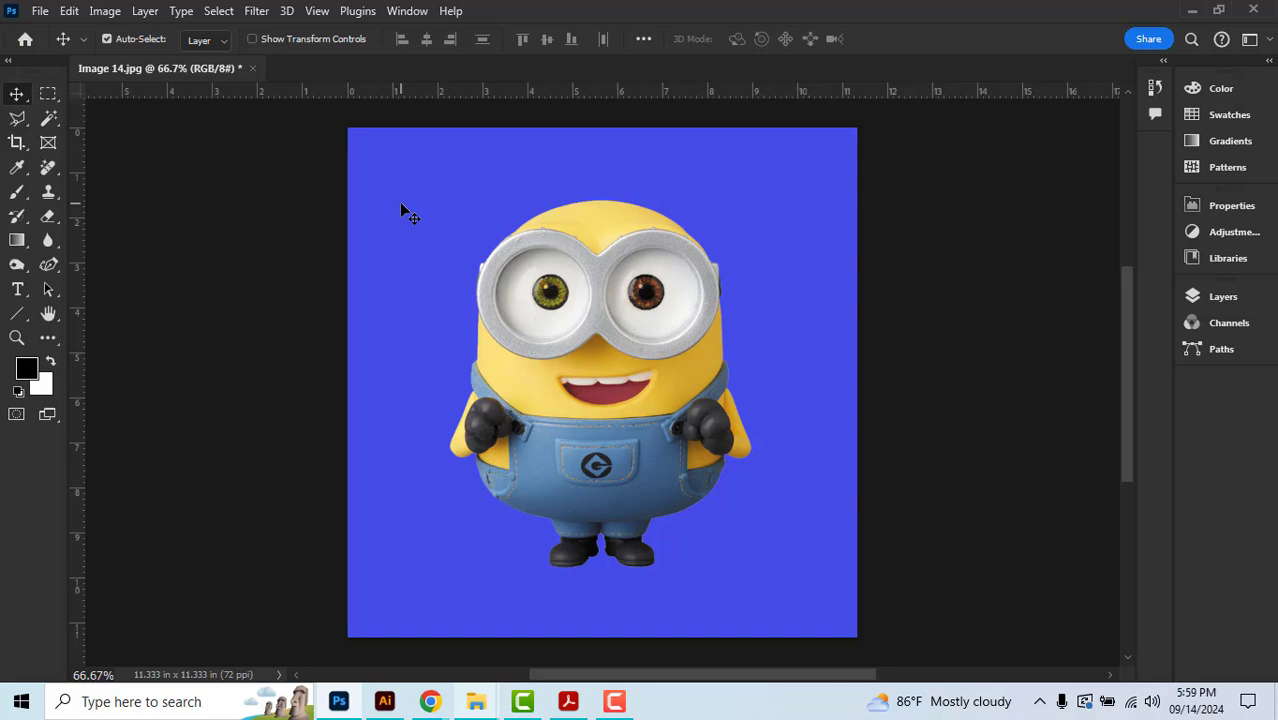
pyautogui.click(1192, 297)
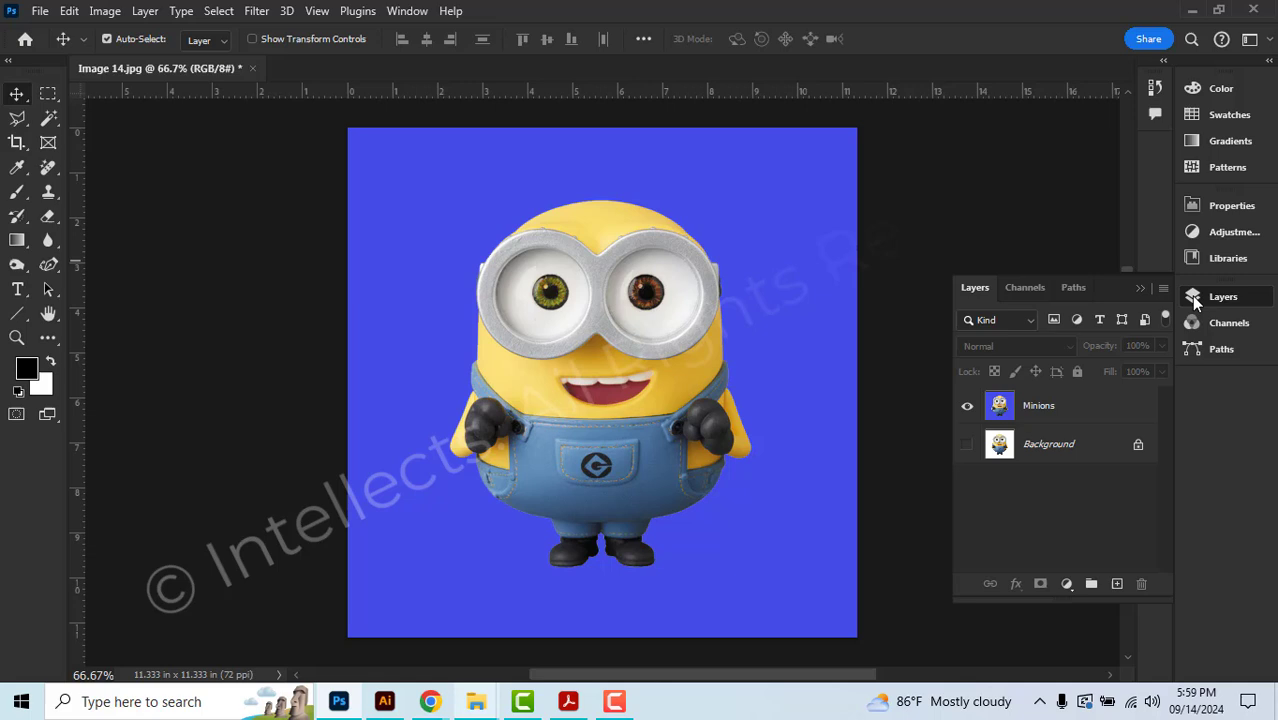
pyautogui.click(1044, 421)
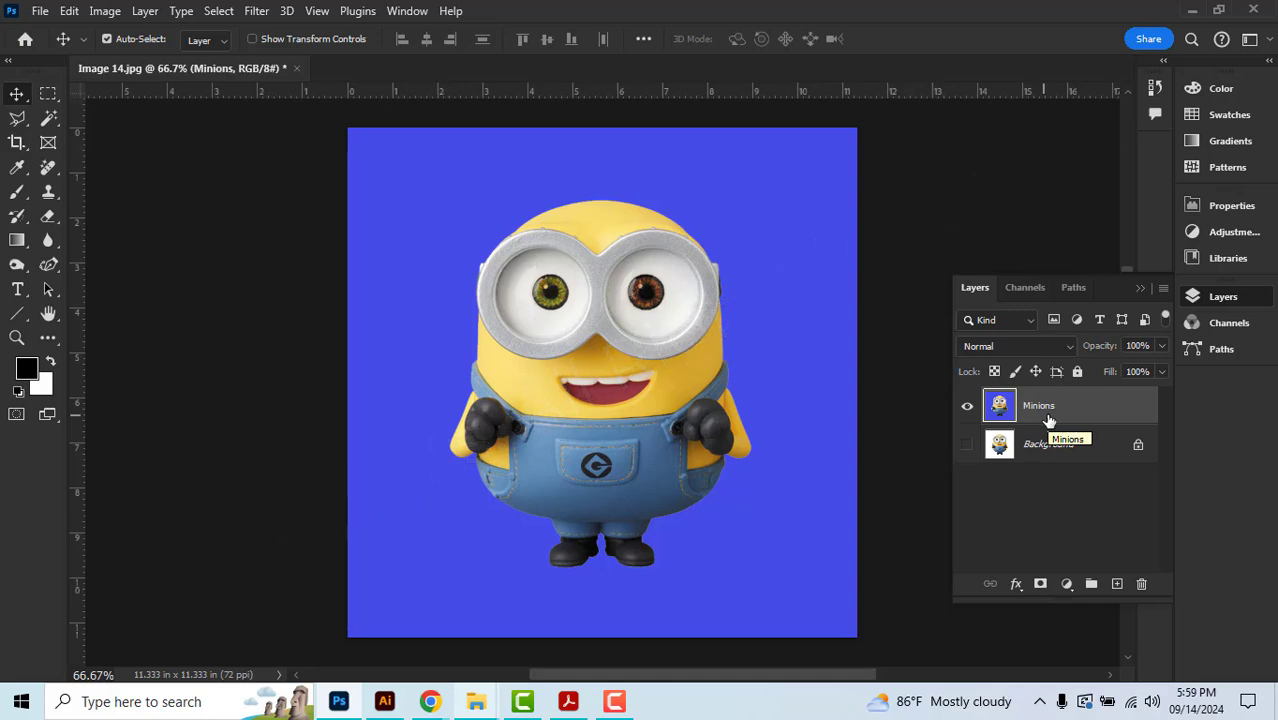
pyautogui.press('w')
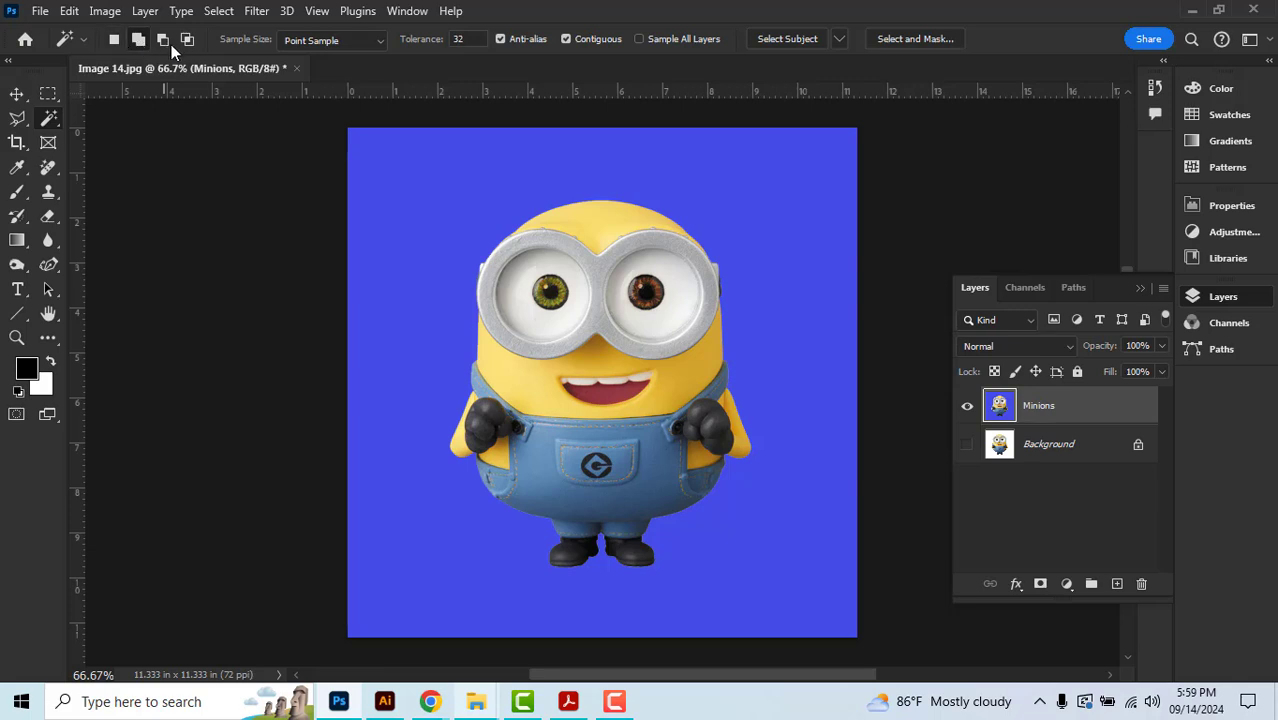
pyautogui.click(468, 39)
pyautogui.click(440, 170)
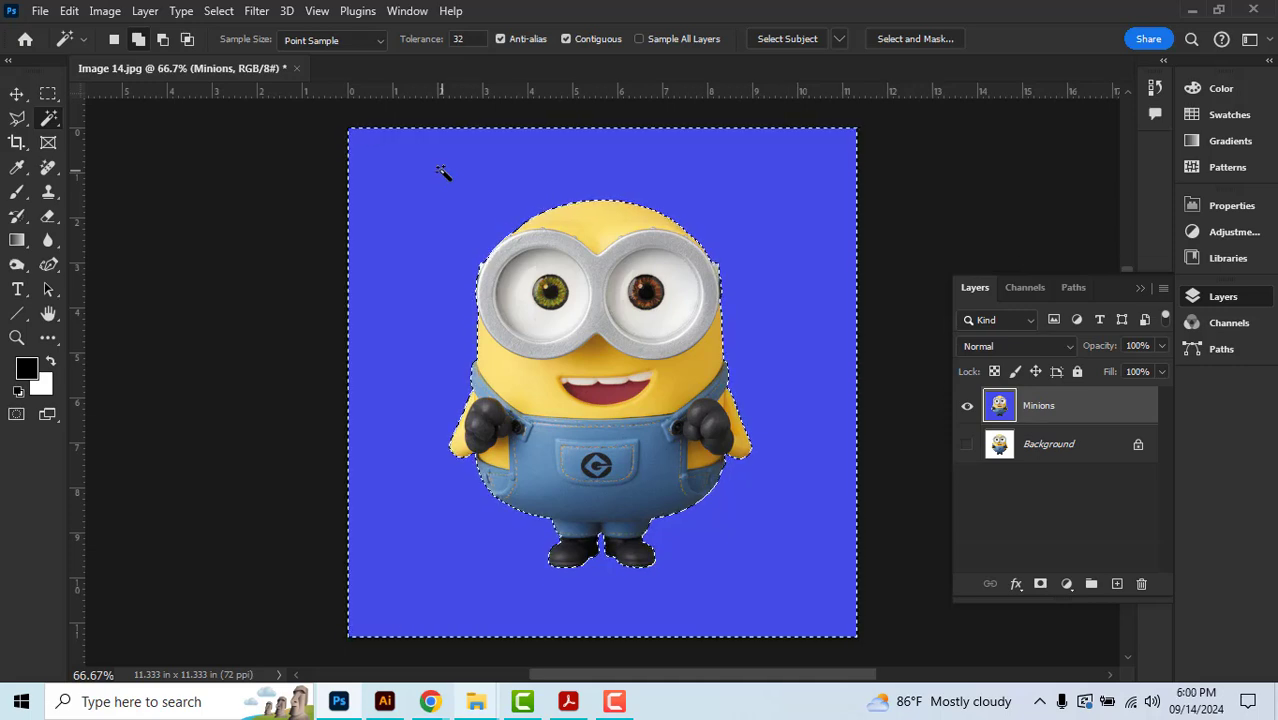
# Delete the selected blue background from the Minions layer and clear the selection
pyautogui.press('Delete')
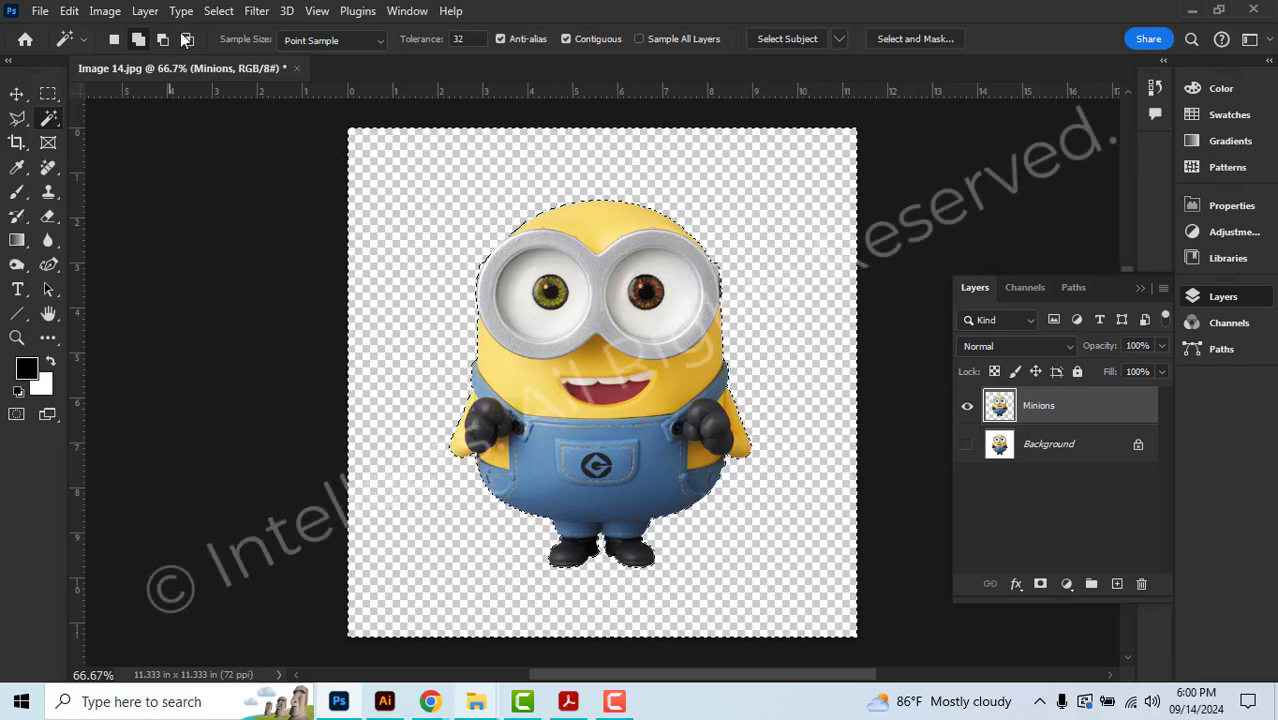
pyautogui.click(208, 16)
pyautogui.click(232, 52)
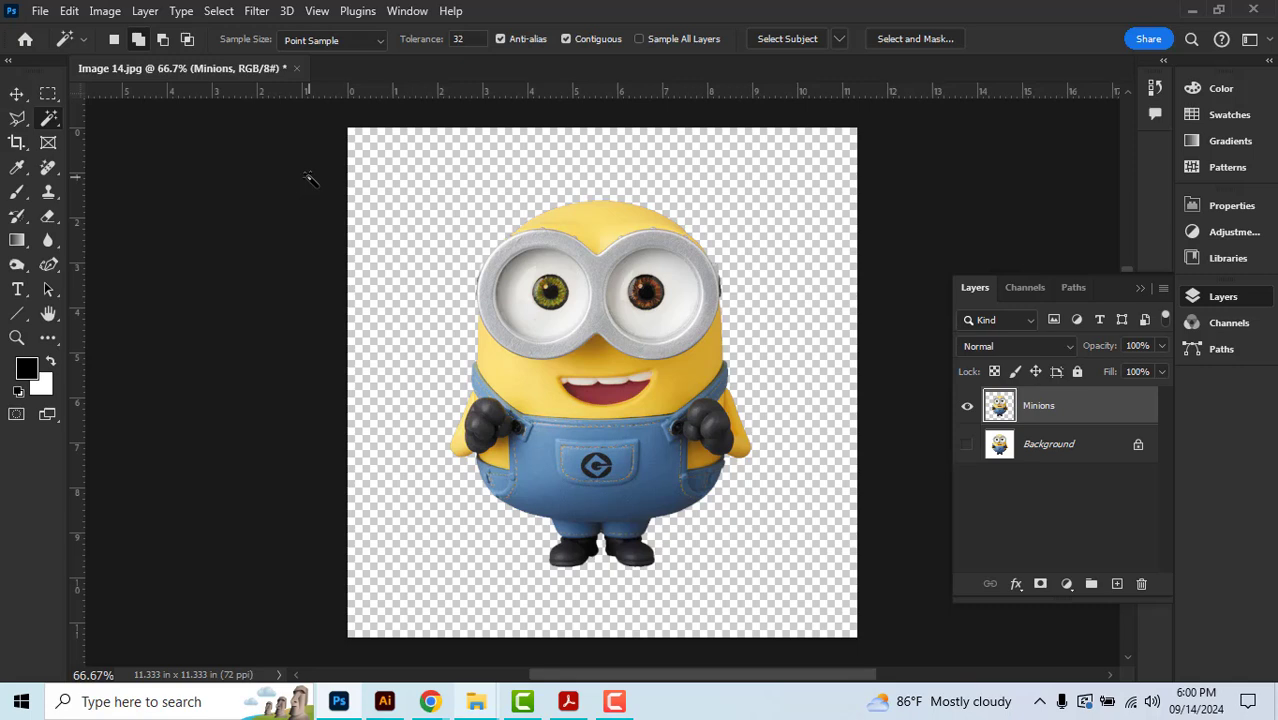
pyautogui.click(17, 94)
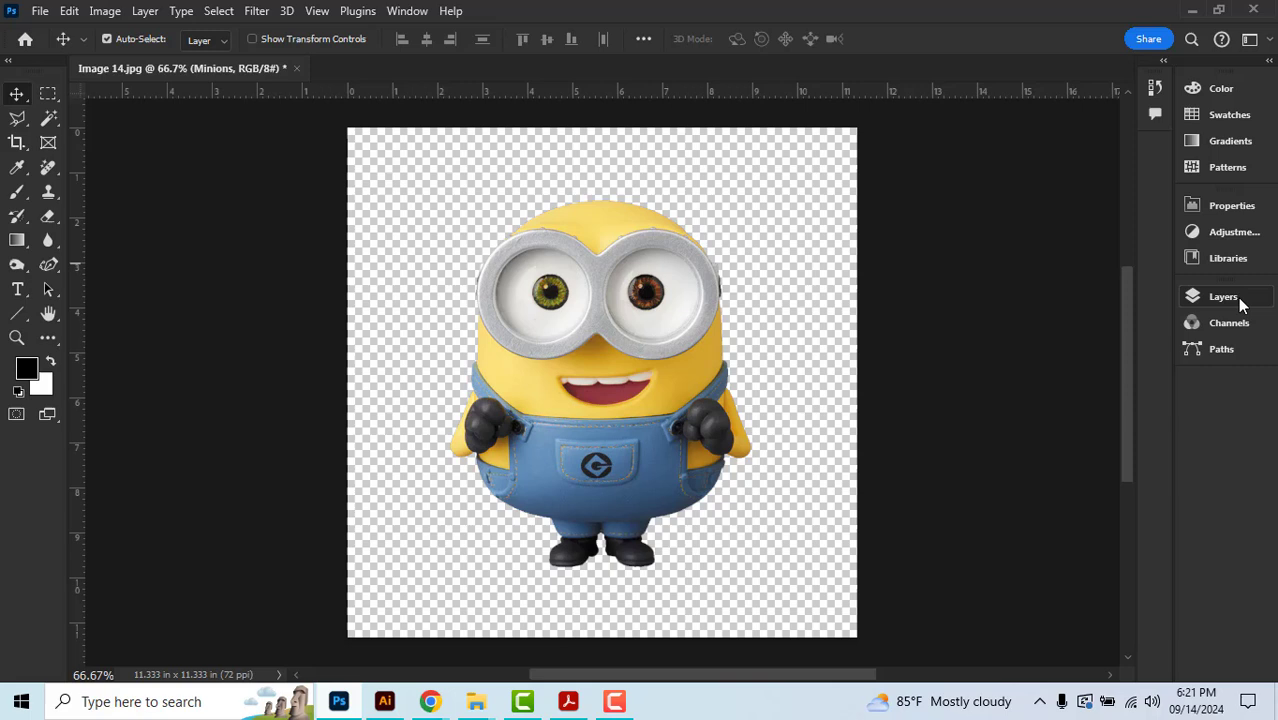
# Try selecting the yellow forehead above the goggles with the Magic Wand at tolerance 5, and clear the selection
pyautogui.click(1238, 300)
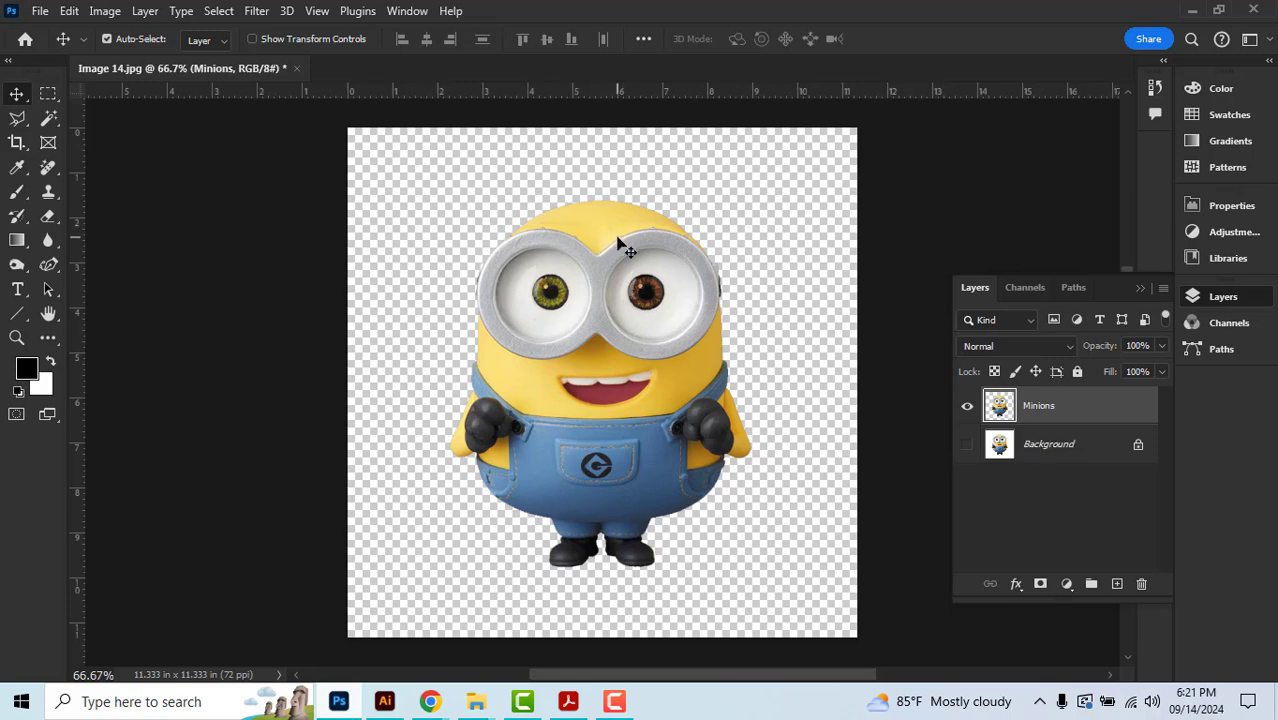
pyautogui.press('w')
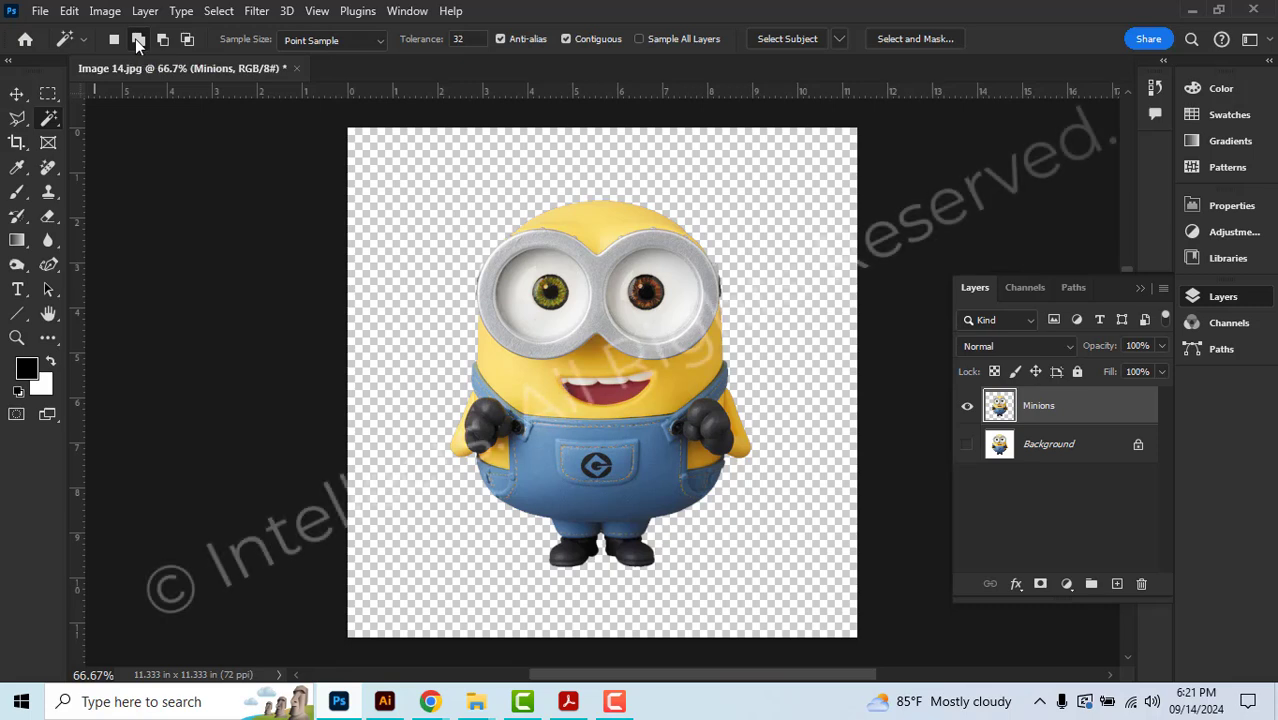
pyautogui.click(463, 39)
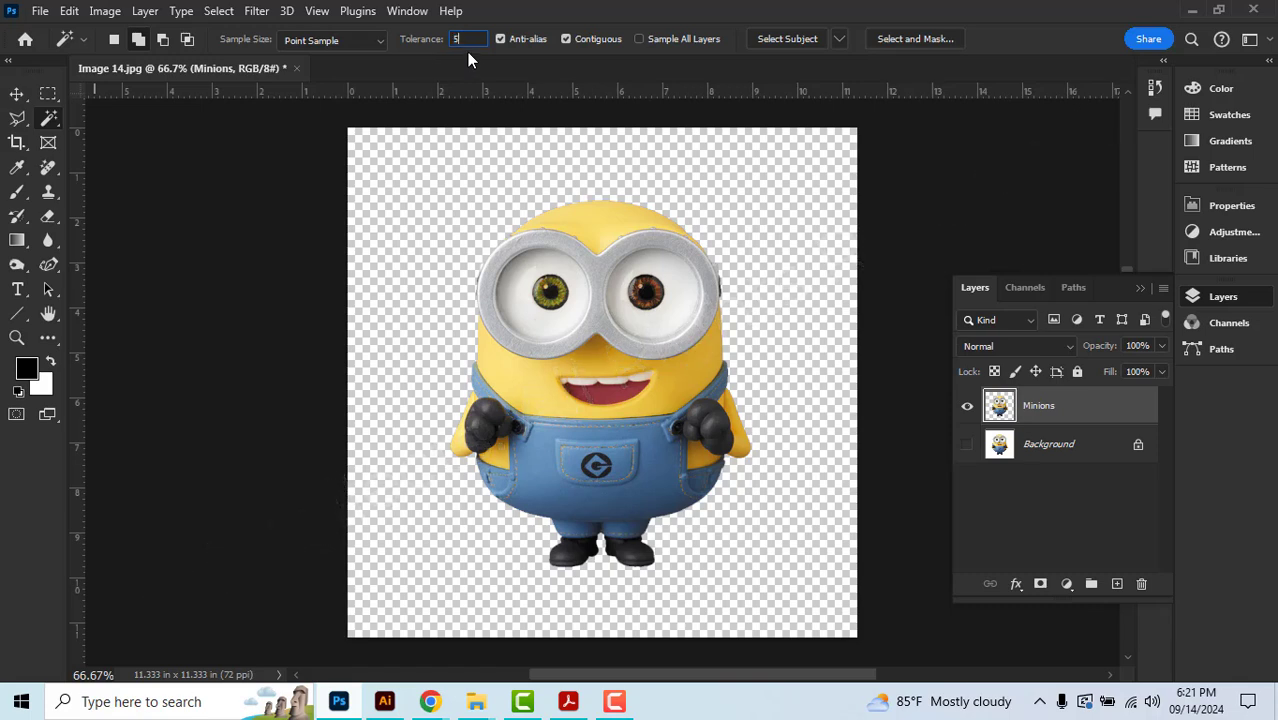
pyautogui.write('5')
pyautogui.press('Return')
pyautogui.click(603, 224)
pyautogui.scroll(3, 612, 220)
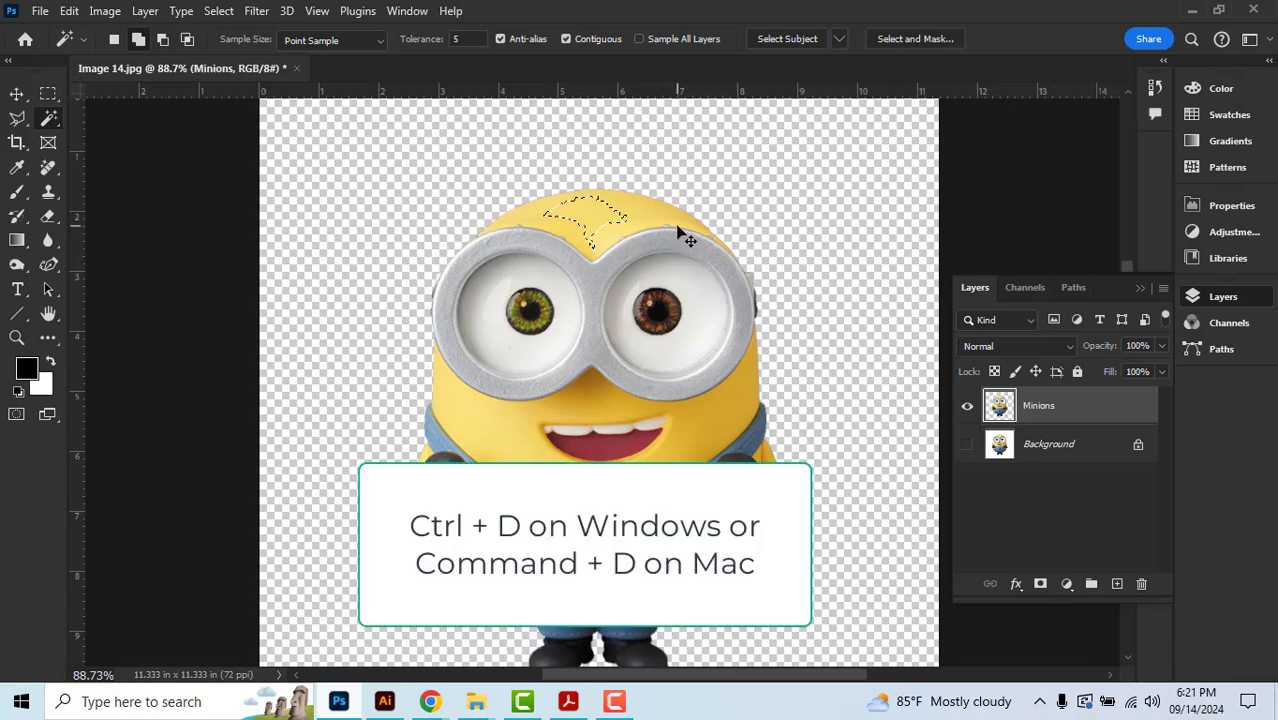
pyautogui.hotkey('ctrl', 'd')
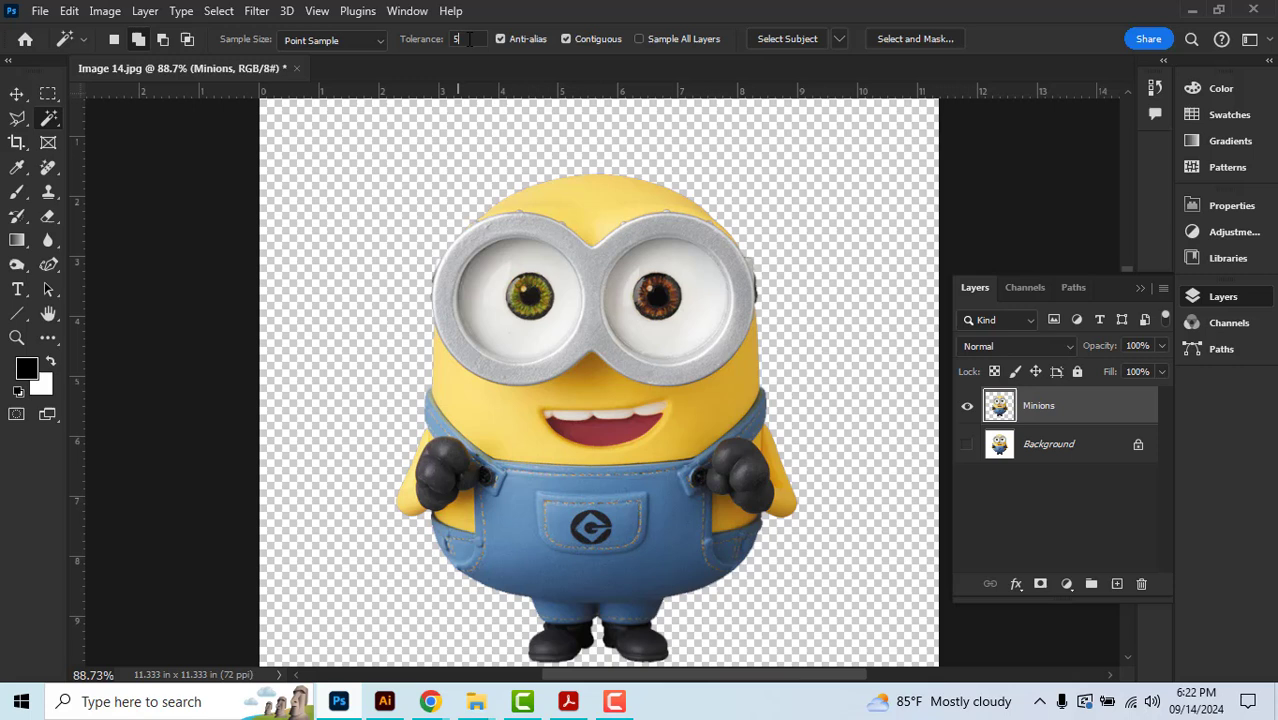
# Set the Magic Wand tolerance to 60 and select the yellow forehead above the goggles
pyautogui.click(469, 39)
pyautogui.click(596, 207)
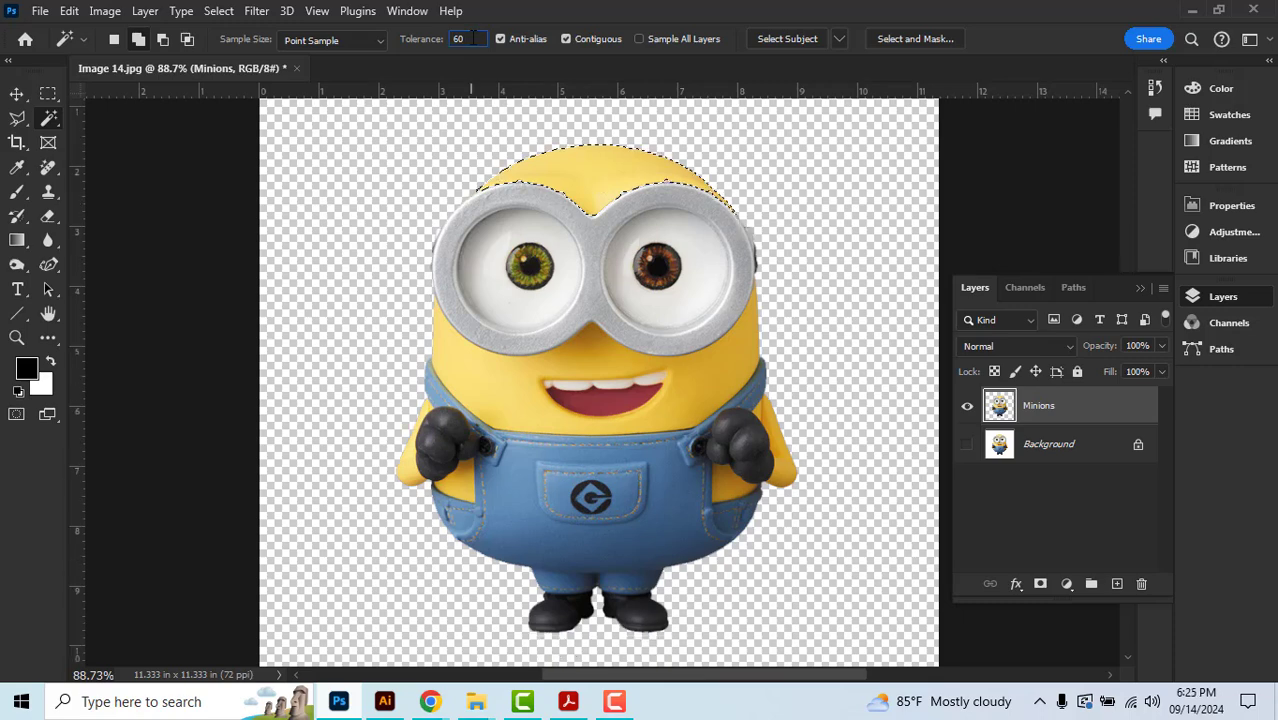
# Try other Magic Wand tolerance values such as 10, and return the tolerance to 60
pyautogui.click(473, 38)
pyautogui.moveTo(473, 38); pyautogui.dragTo(449, 39)
pyautogui.write('5')
pyautogui.press('BackSpace')
pyautogui.write('10')
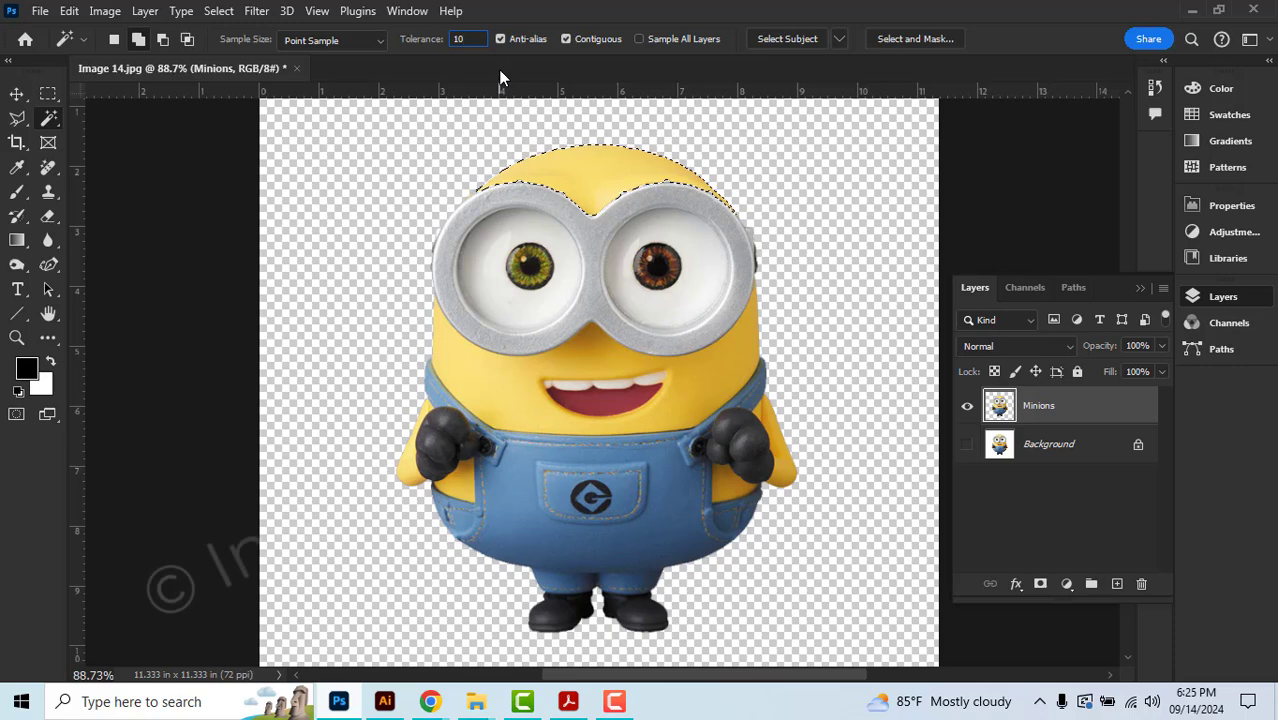
pyautogui.press('BackSpace')
pyautogui.press('BackSpace')
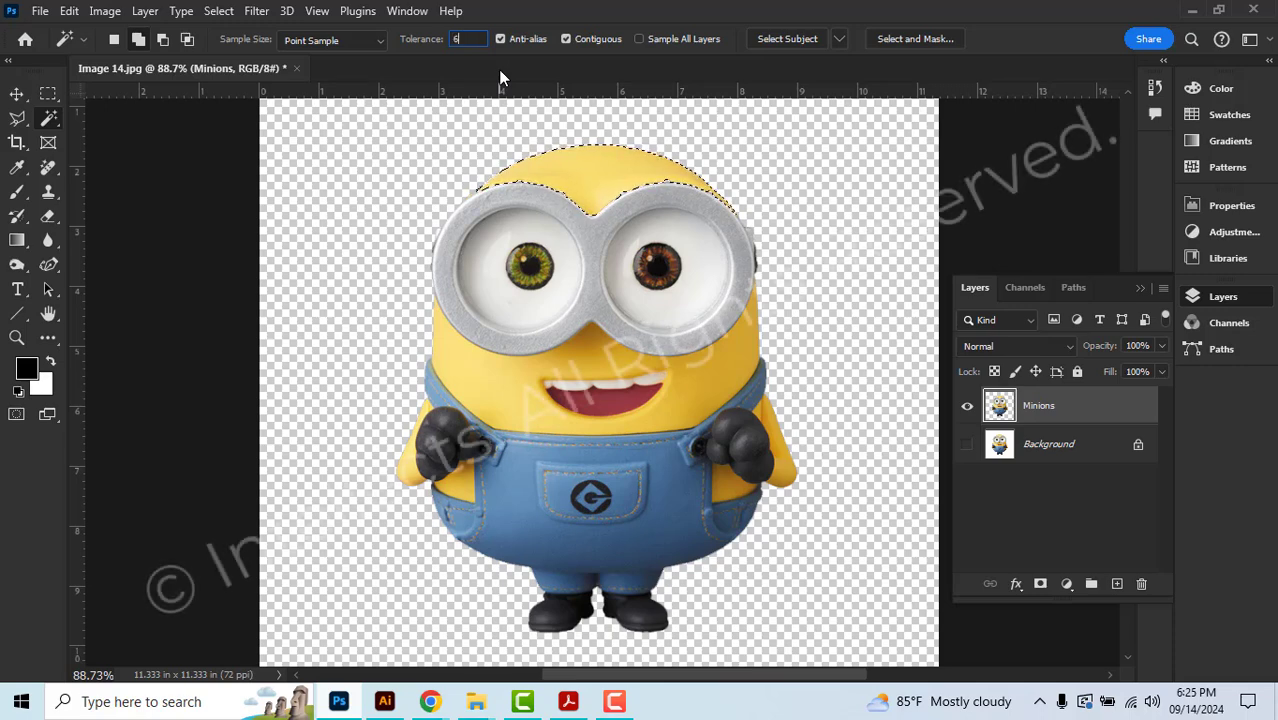
pyautogui.write('3')
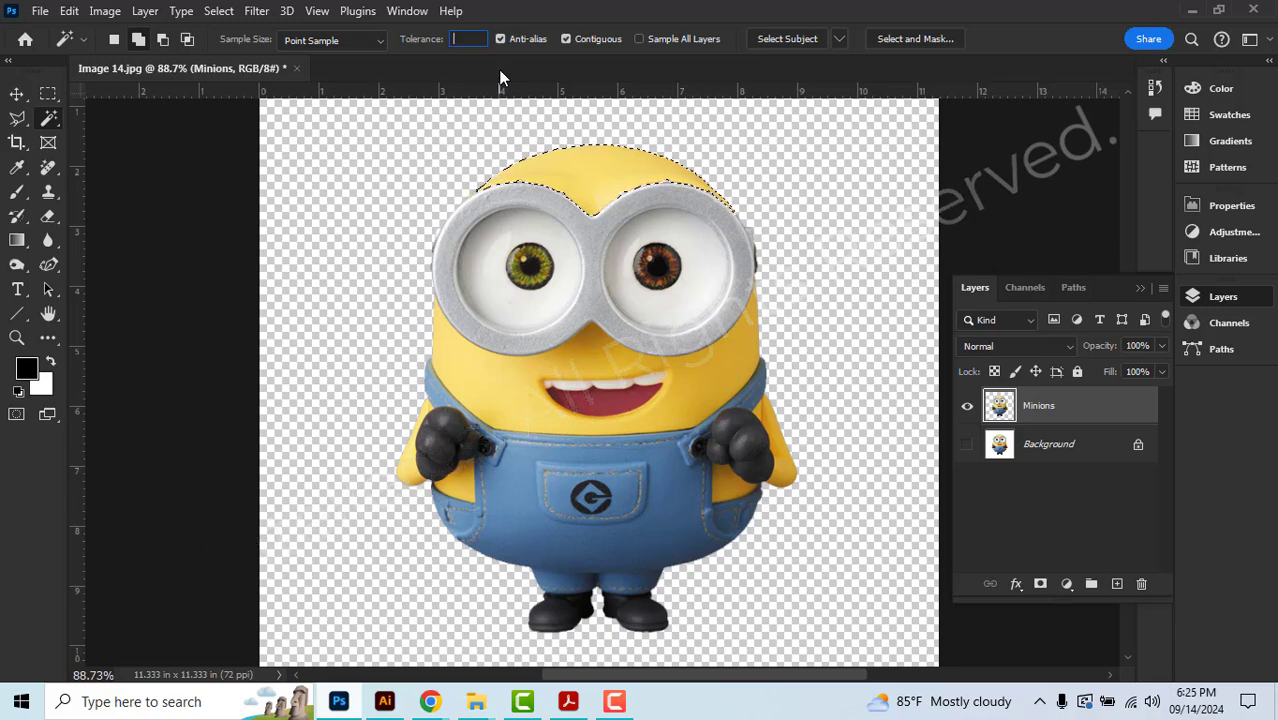
pyautogui.press('BackSpace')
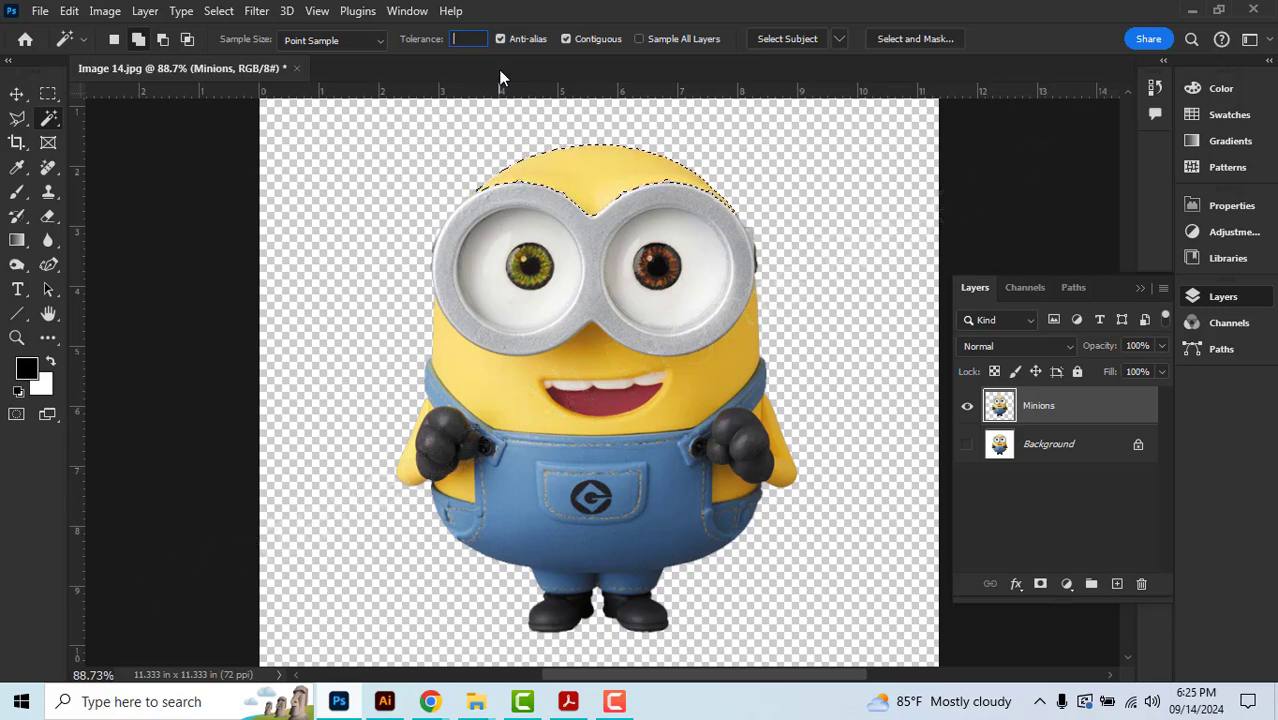
pyautogui.write('60')
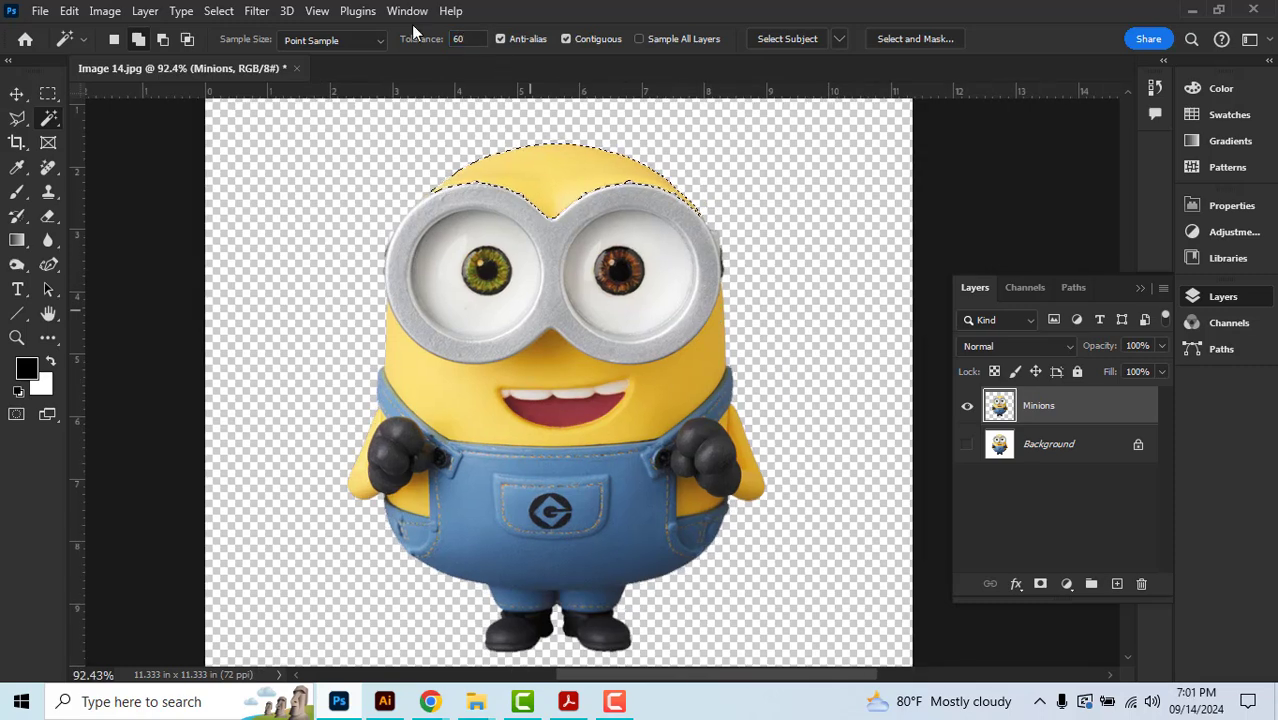
pyautogui.moveTo(471, 42); pyautogui.dragTo(438, 40)
pyautogui.press('Return')
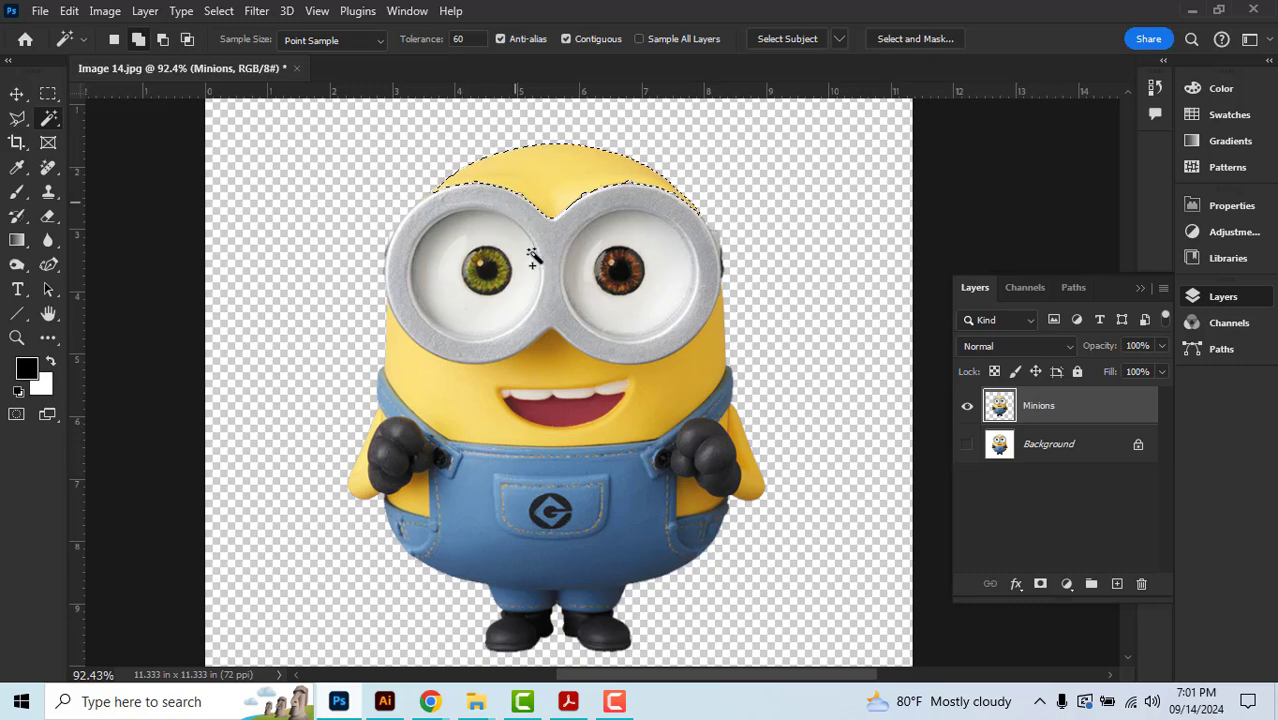
# Add the yellow face area below the goggles to the Magic Wand selection
pyautogui.scroll(1, 533, 368)
pyautogui.scroll(1, 533, 368)
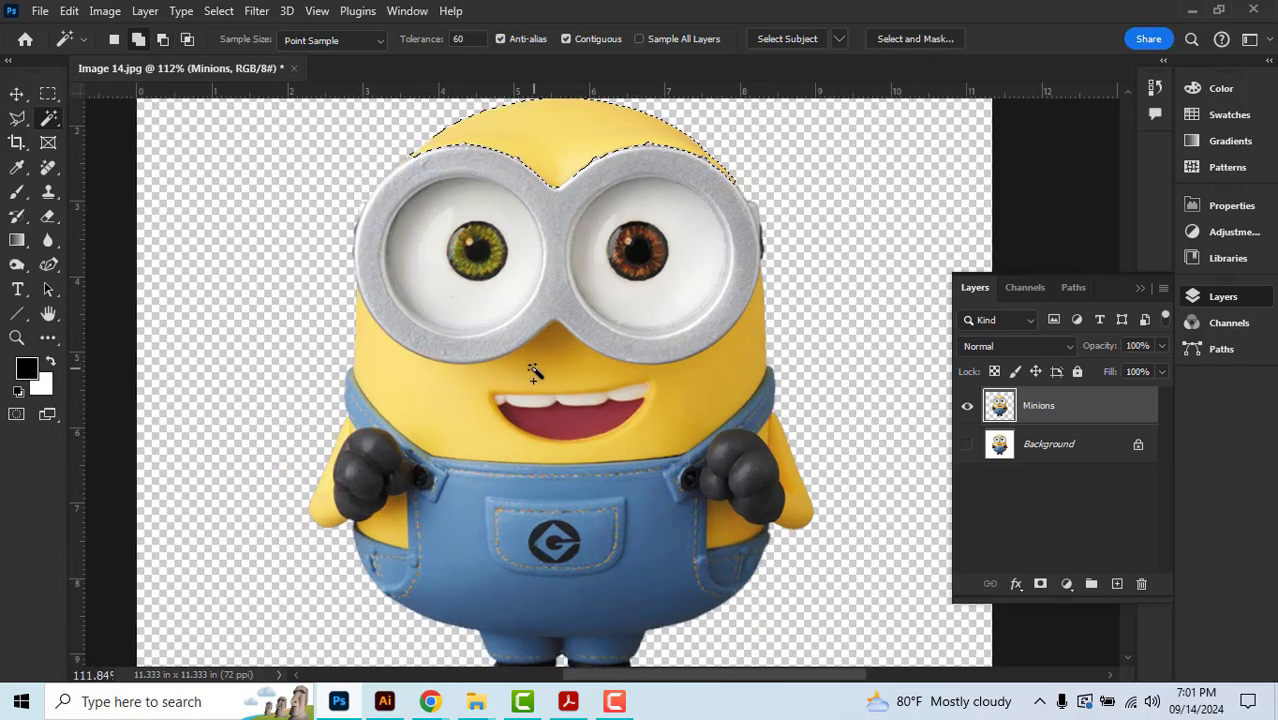
pyautogui.click(502, 415)
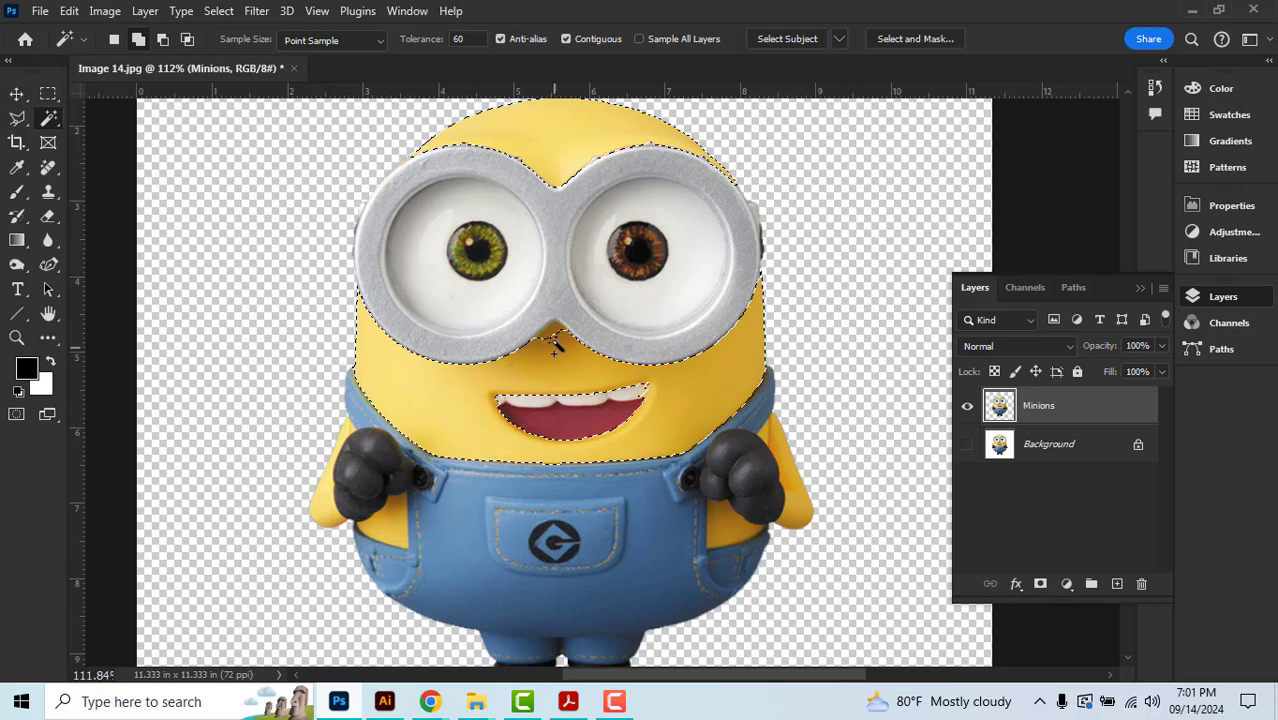
# Add the minion's yellow arms and the yellow patches beside the overalls to the Magic Wand selection
pyautogui.scroll(-1, 640, 385)
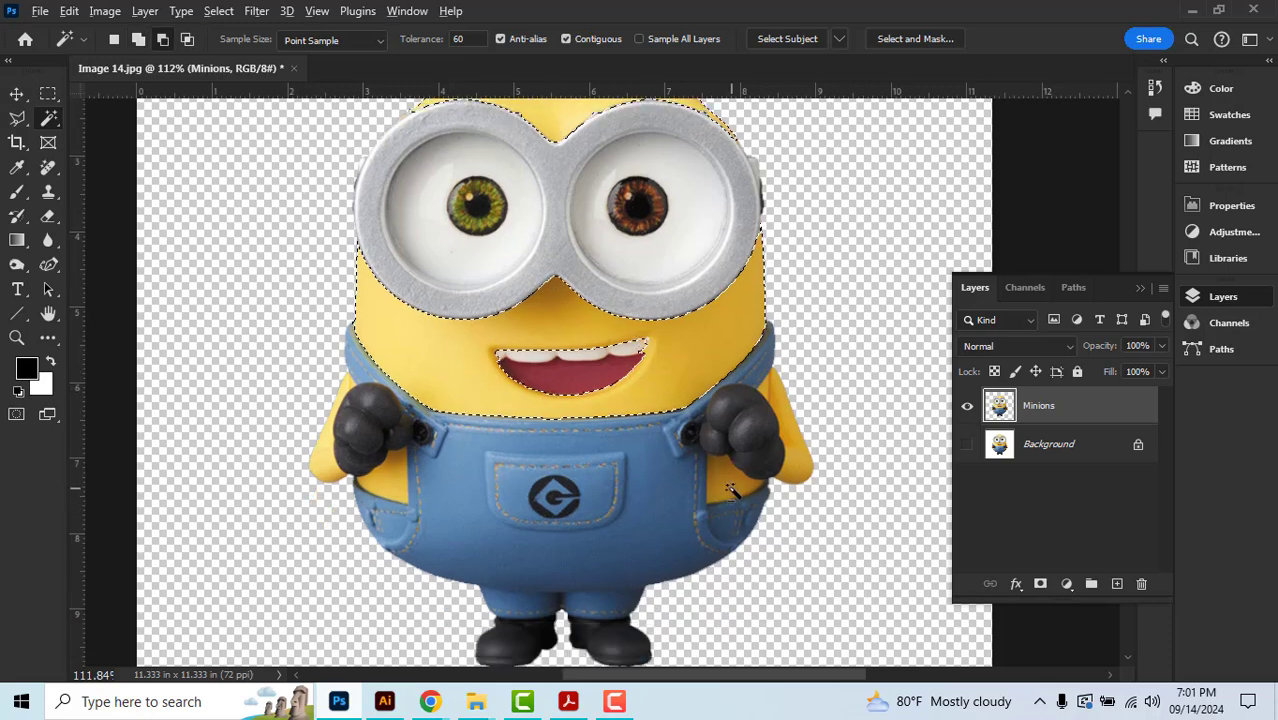
pyautogui.scroll(1, 714, 505)
pyautogui.click(718, 470)
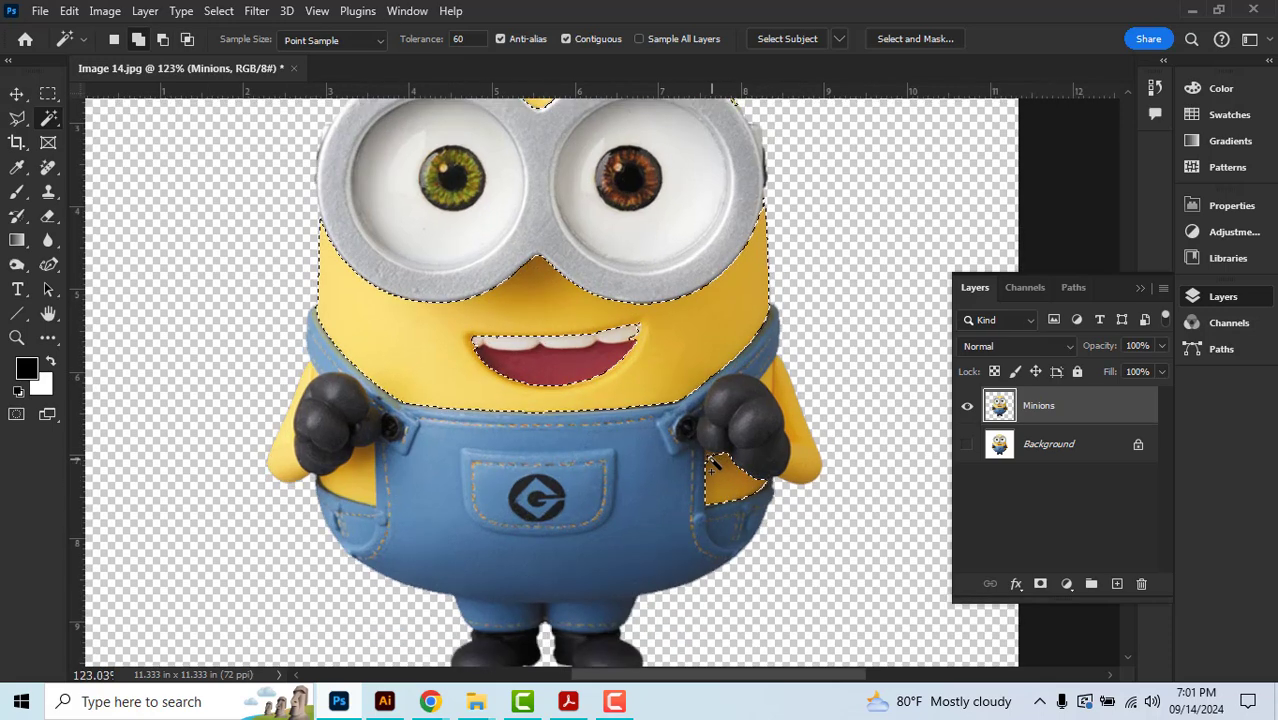
pyautogui.scroll(1, 812, 472)
pyautogui.click(808, 470)
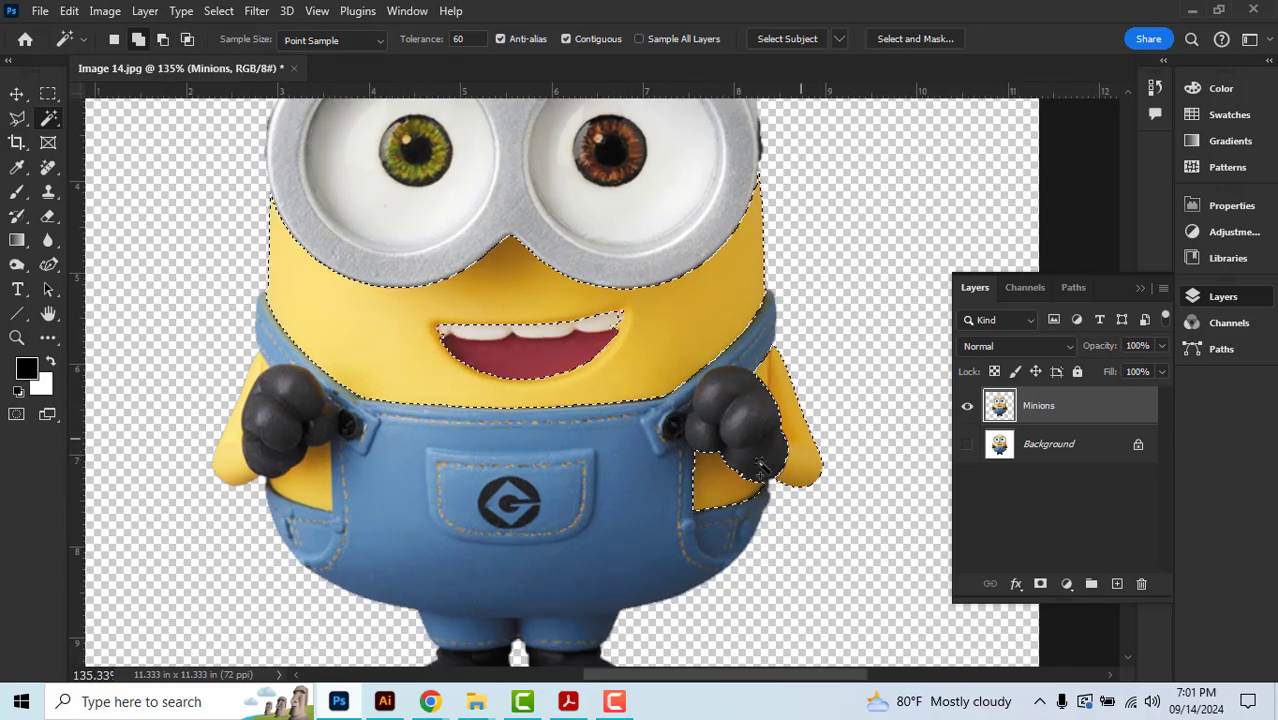
pyautogui.click(320, 472)
pyautogui.moveTo(401, 451); pyautogui.dragTo(438, 451)
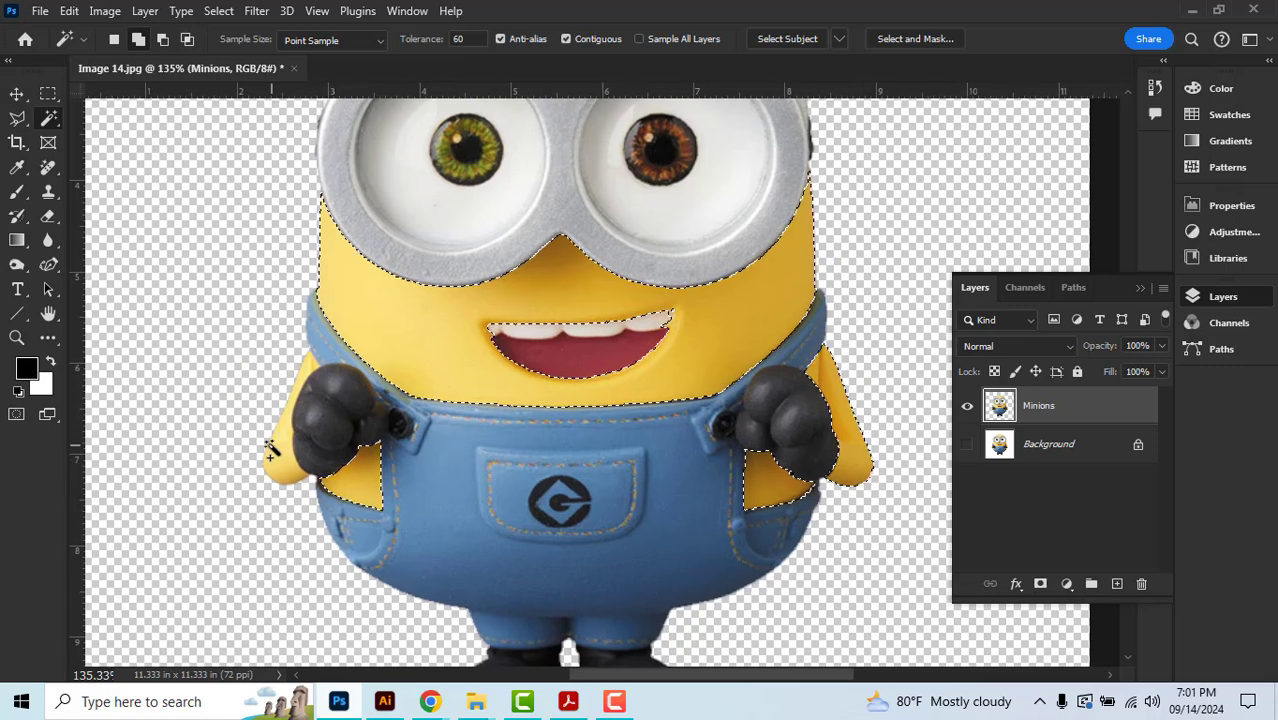
pyautogui.scroll(2, 274, 451)
pyautogui.click(280, 472)
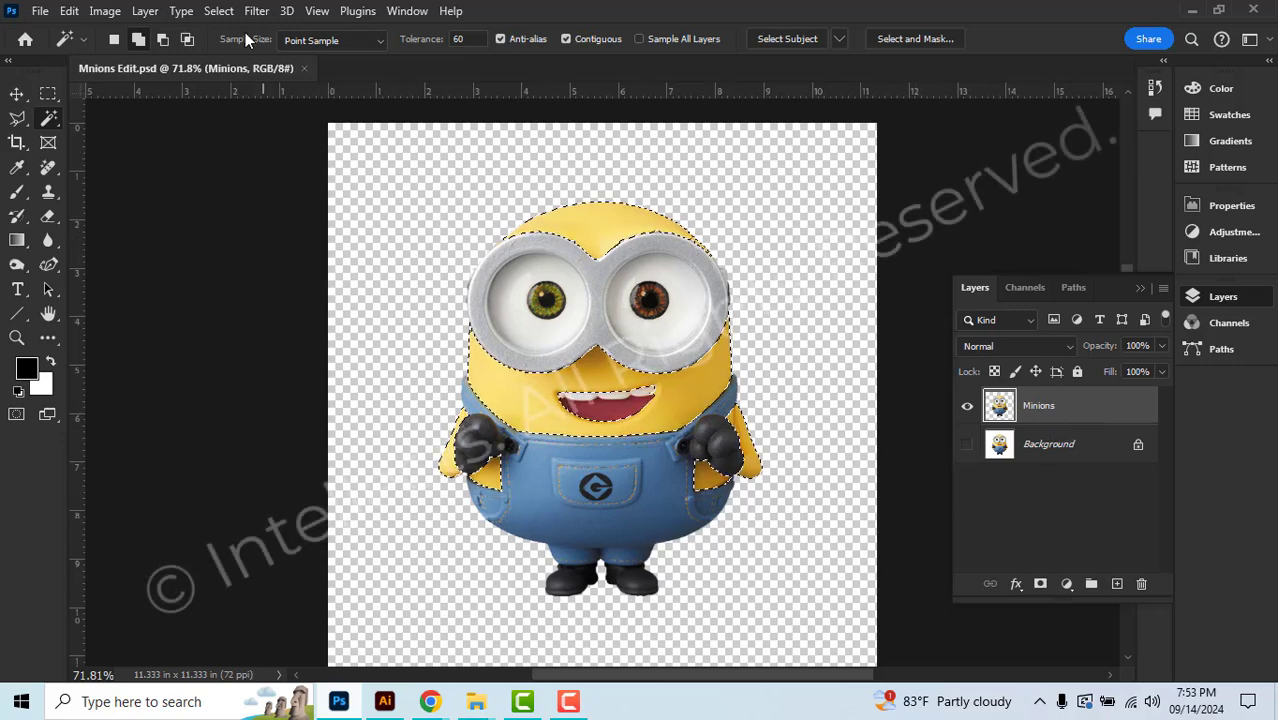
# Save the yellow skin selection as a new channel named Minions Body
pyautogui.click(219, 11)
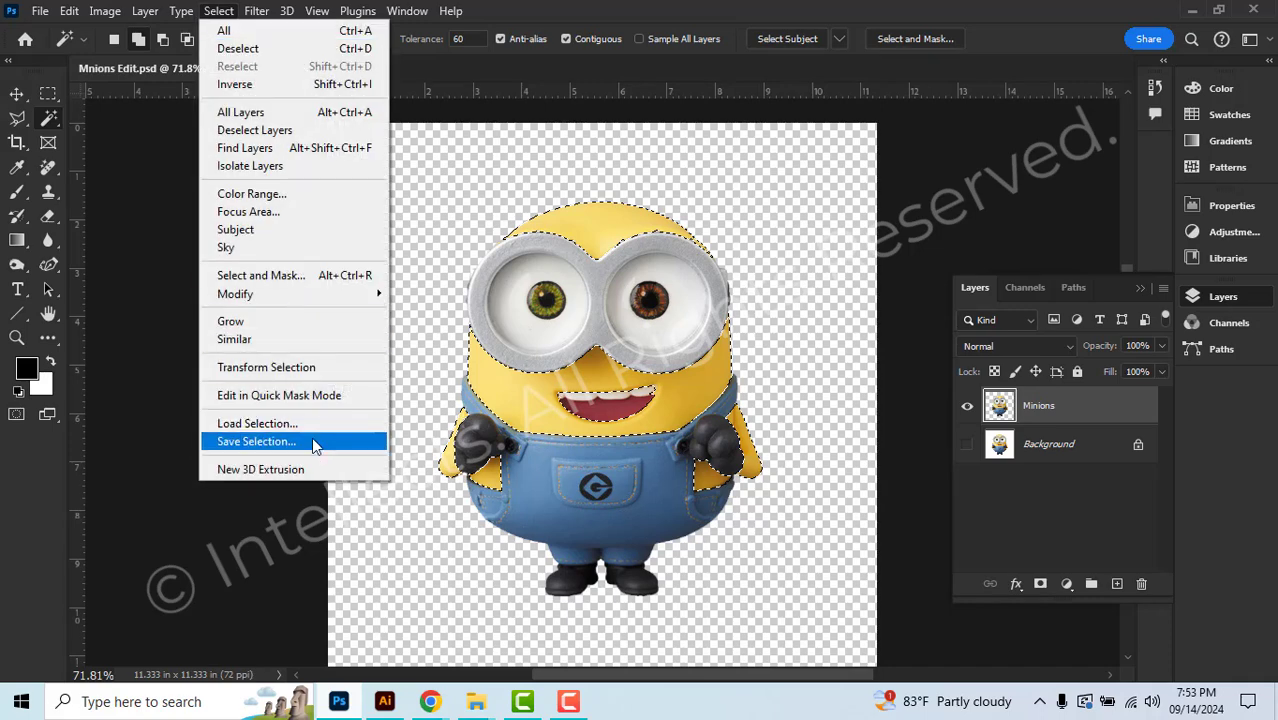
pyautogui.click(314, 445)
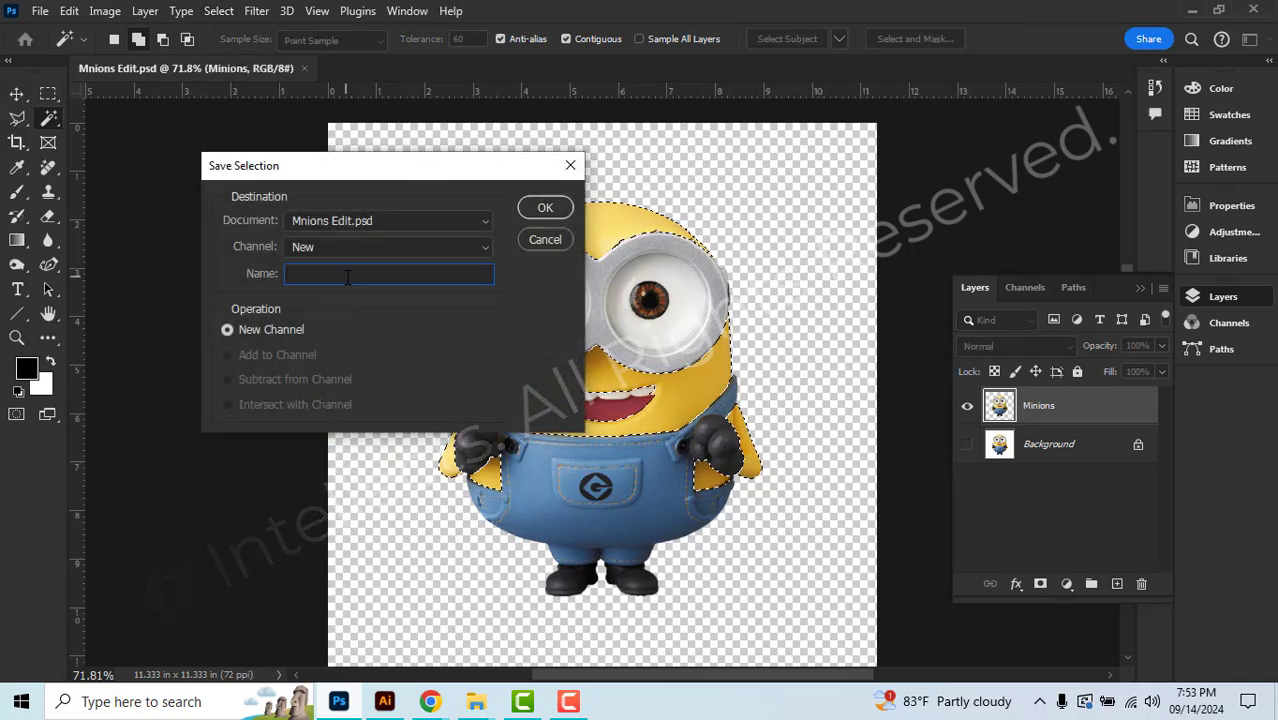
pyautogui.write('Minions Body')
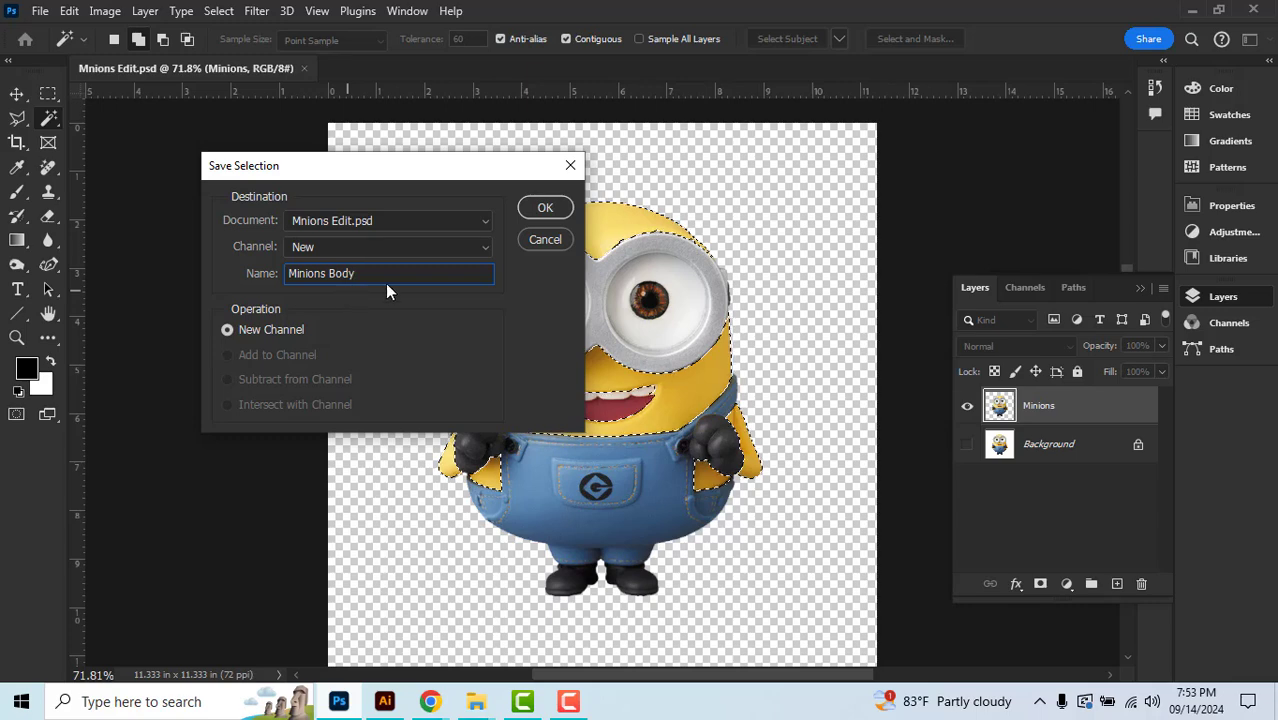
pyautogui.click(545, 209)
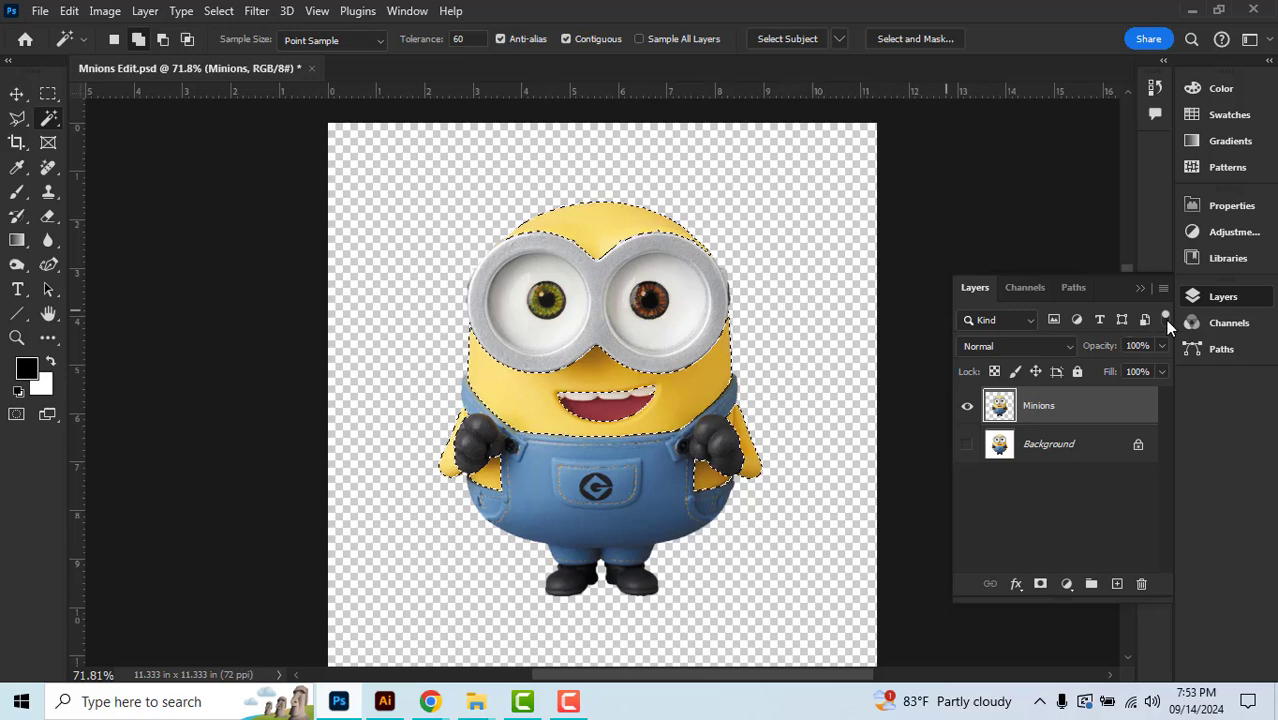
# Add a Hue/Saturation adjustment layer masked to the selected yellow skin
pyautogui.click(1141, 290)
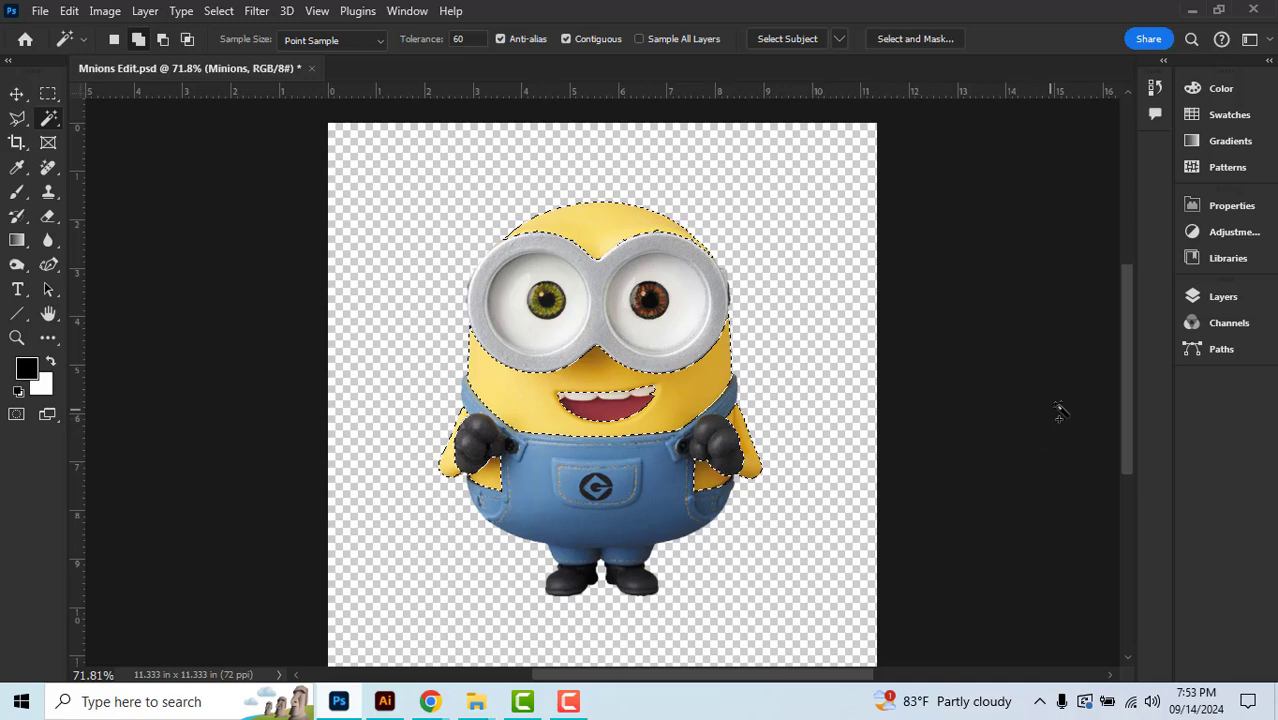
pyautogui.click(1233, 234)
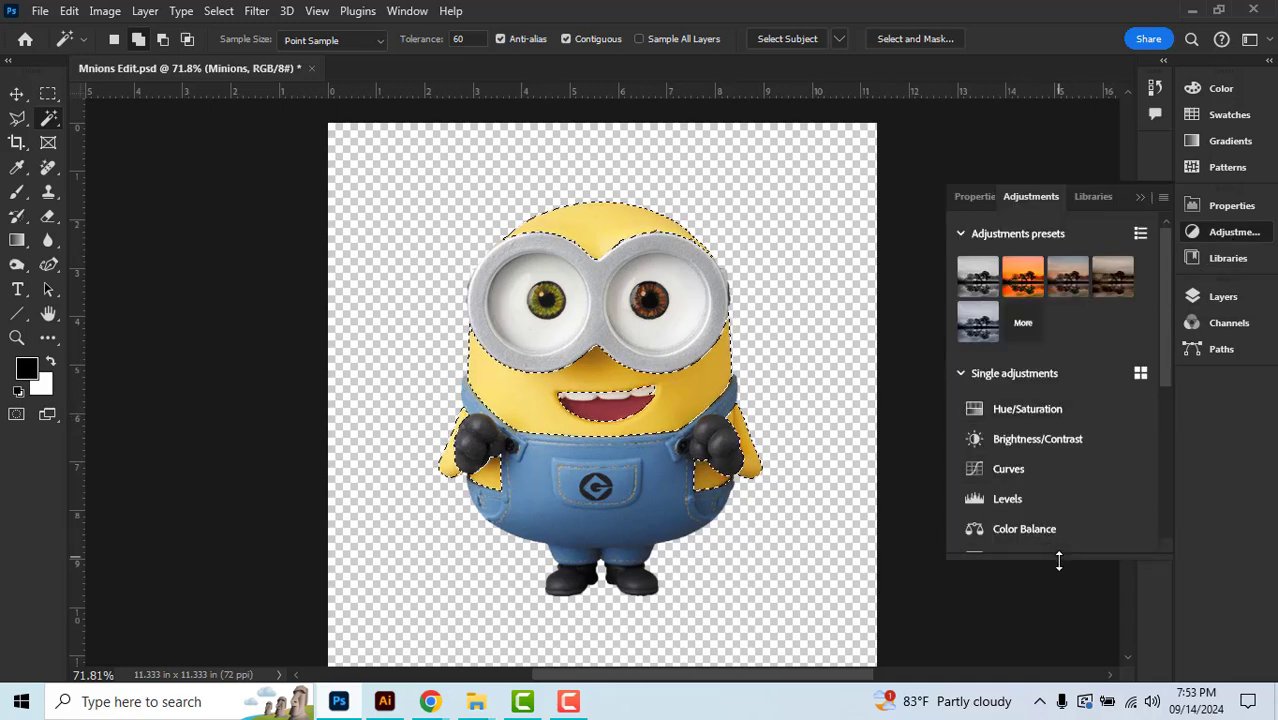
pyautogui.moveTo(1058, 552); pyautogui.dragTo(1058, 584)
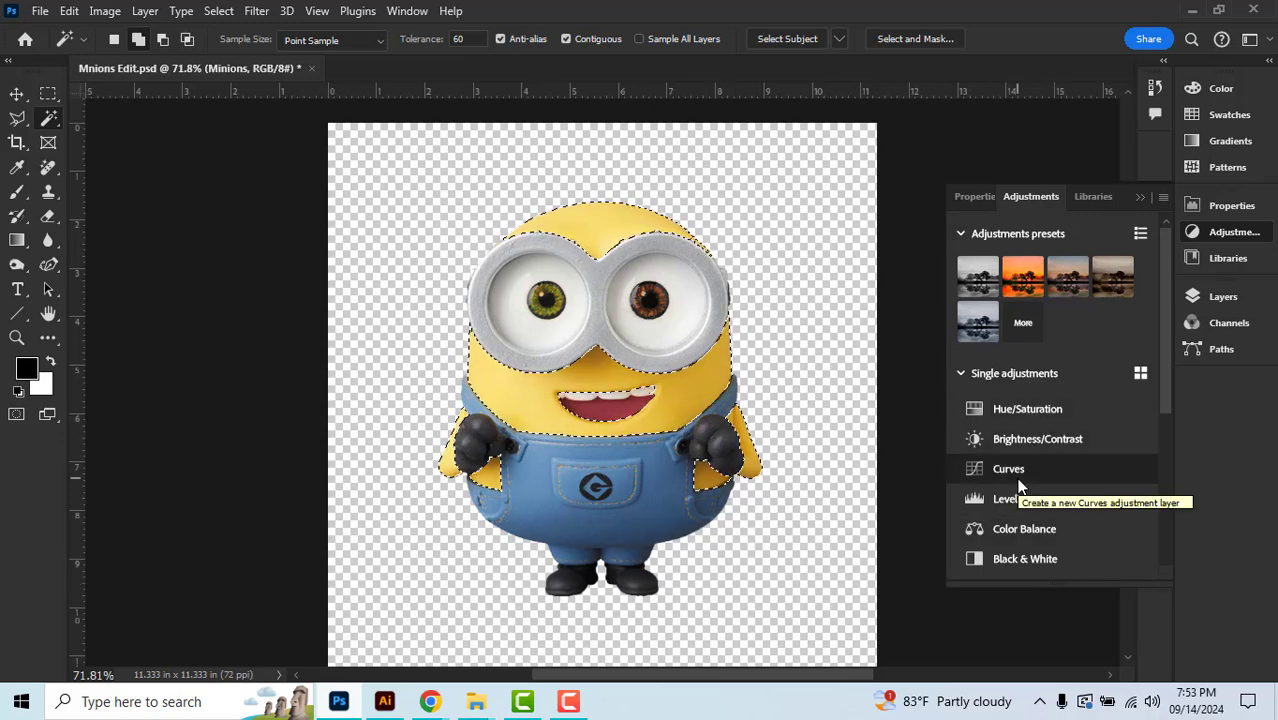
pyautogui.click(1018, 408)
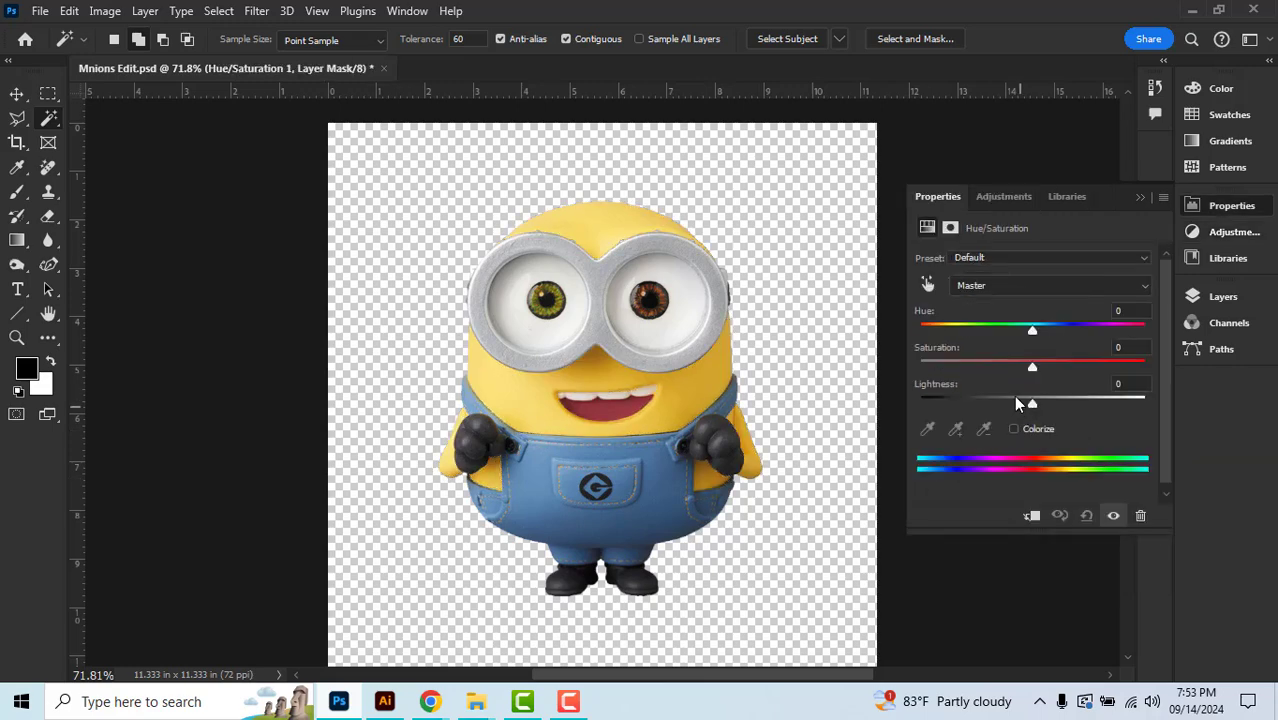
# Try the Cyanotype and Increase Saturation More presets on the Hue/Saturation adjustment, and return it to Default
pyautogui.click(995, 260)
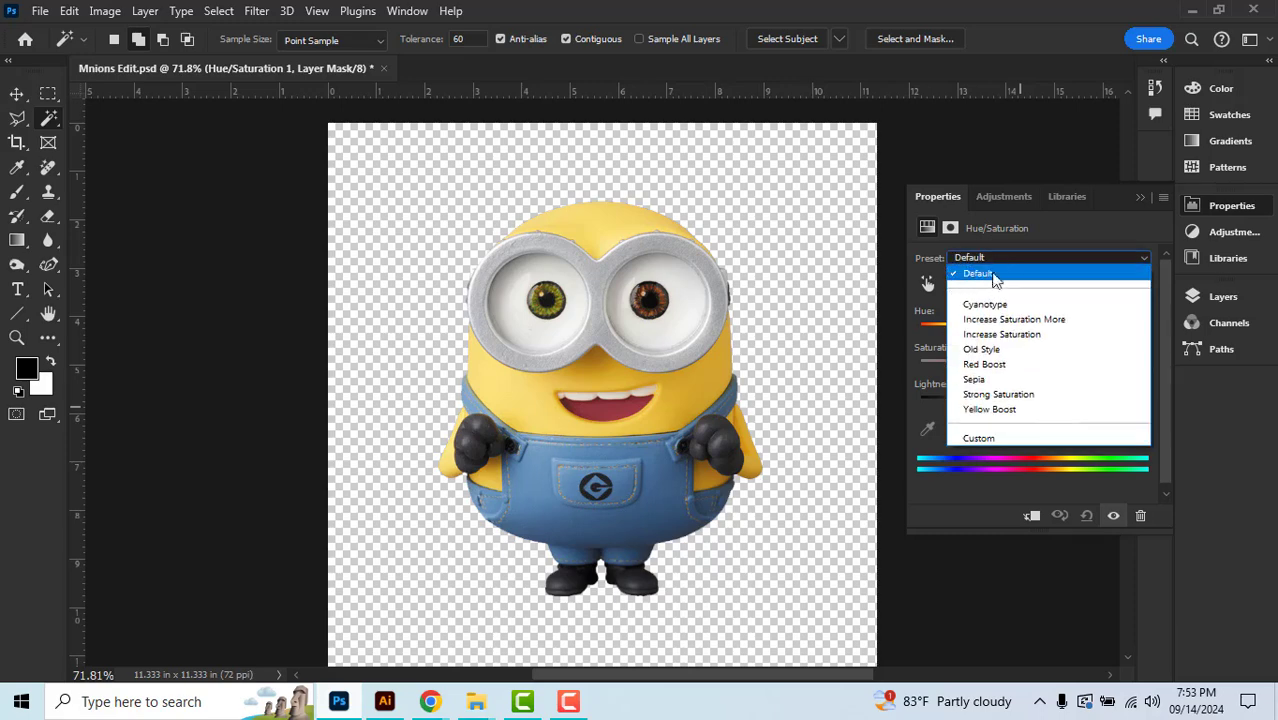
pyautogui.click(993, 303)
pyautogui.click(995, 260)
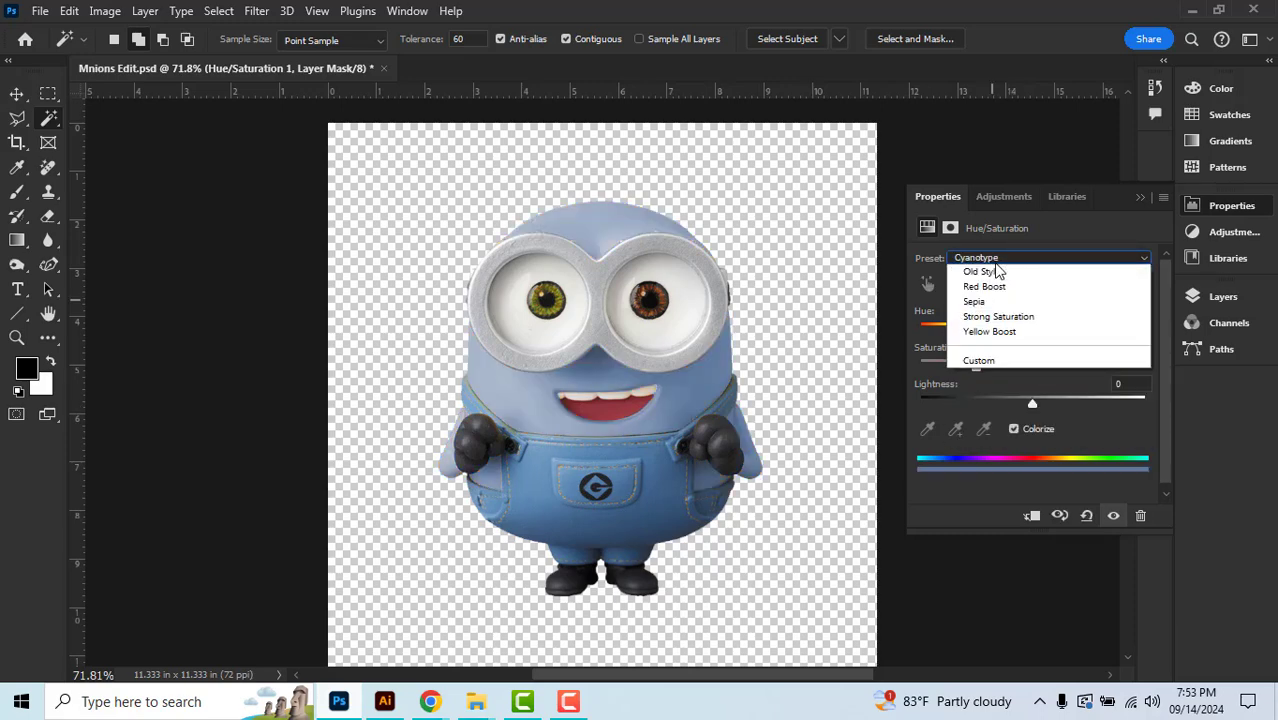
pyautogui.scroll(2, 1000, 310)
pyautogui.click(1000, 317)
pyautogui.click(999, 261)
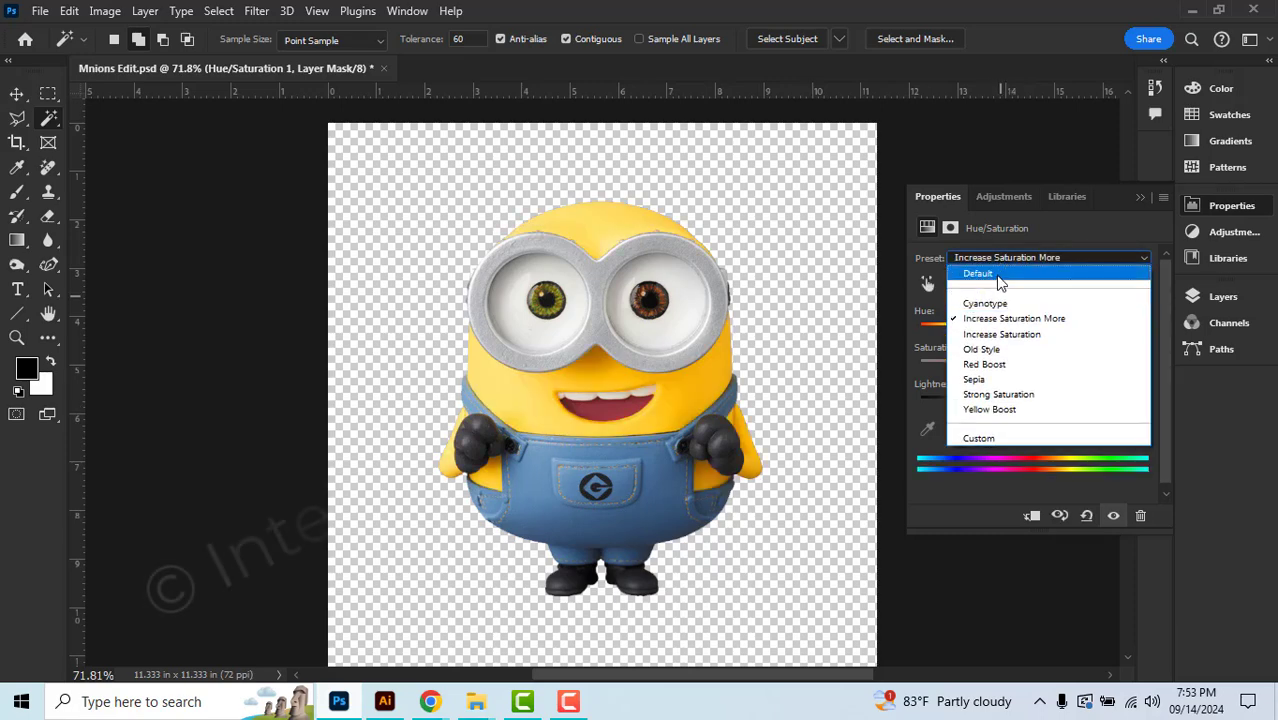
pyautogui.click(996, 273)
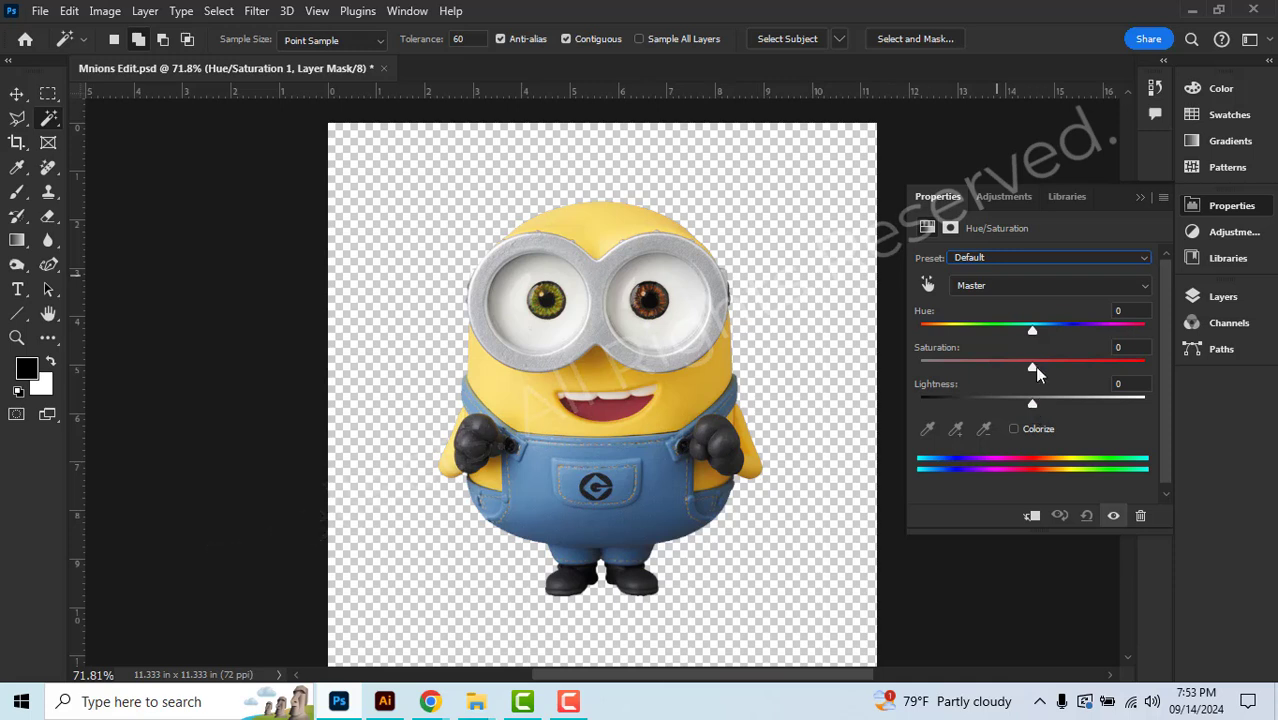
# Recolor the minion's skin red by setting Hue to -36, Saturation to +17 and Lightness to -7
pyautogui.moveTo(1032, 330); pyautogui.dragTo(990, 336)
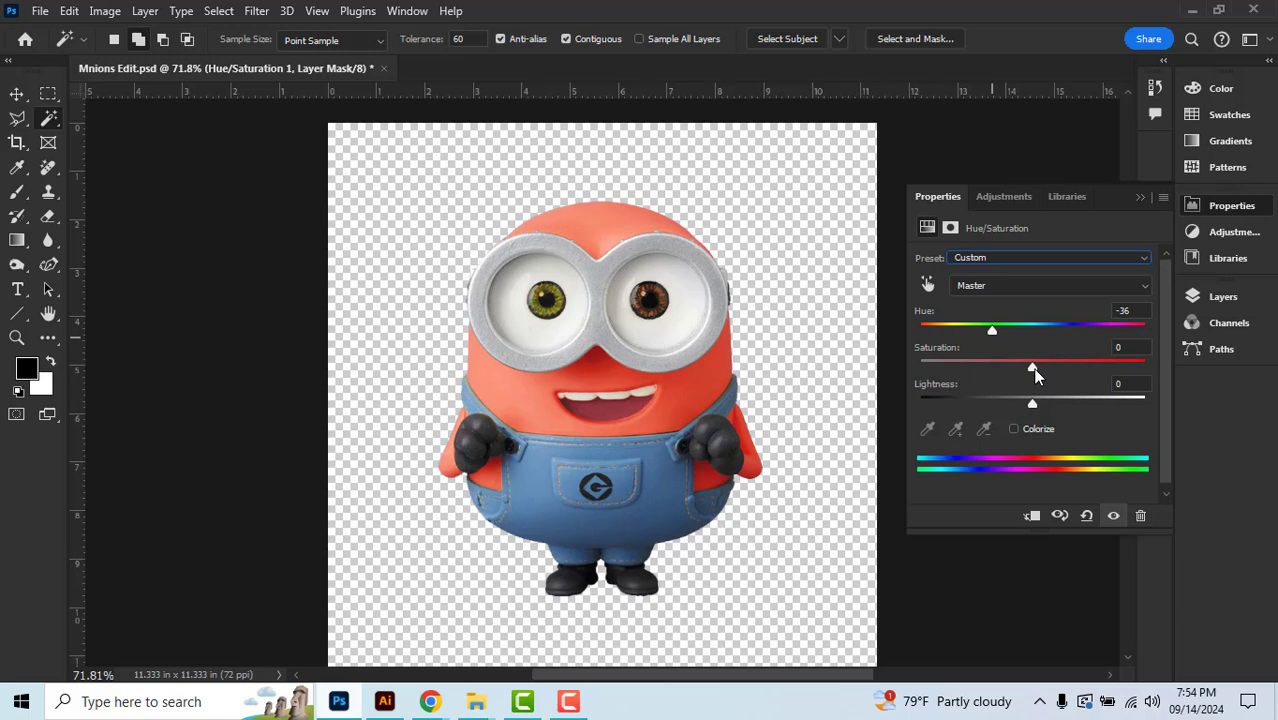
pyautogui.moveTo(1035, 373); pyautogui.dragTo(1069, 370)
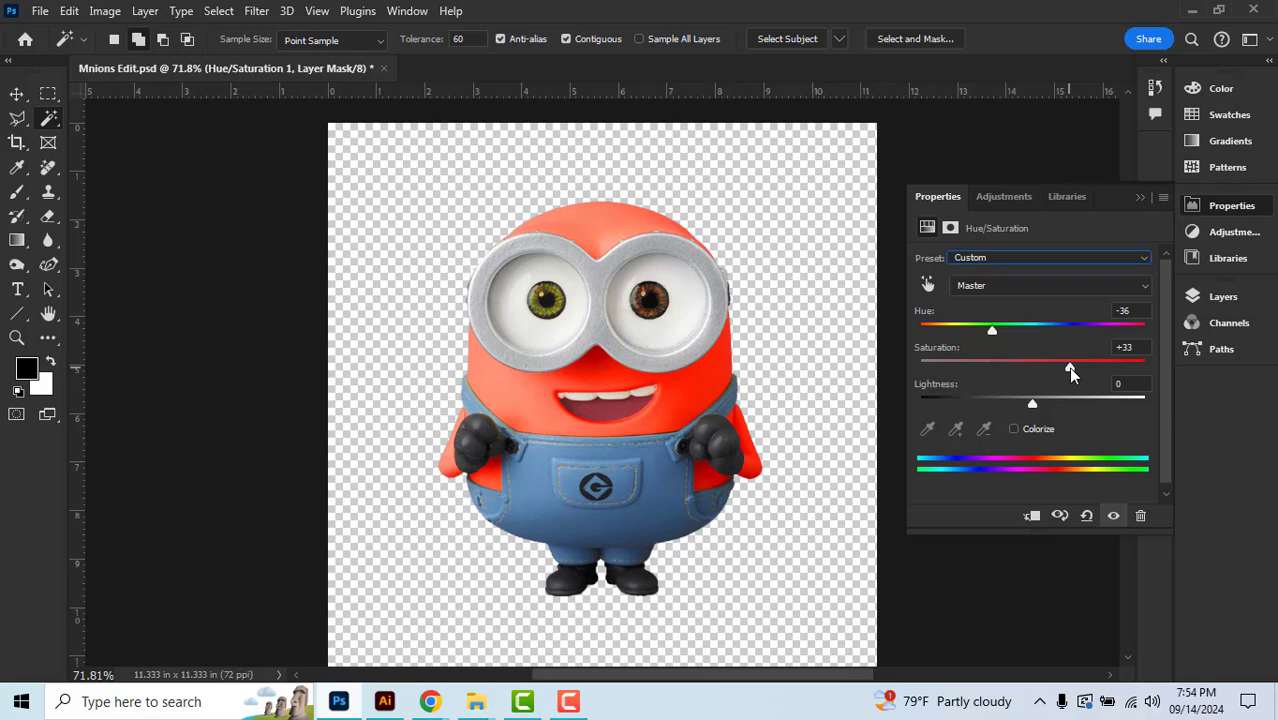
pyautogui.moveTo(1070, 372)
pyautogui.mouseDown()
pyautogui.moveTo(1001, 372)
pyautogui.moveTo(1049, 367)
pyautogui.mouseUp()
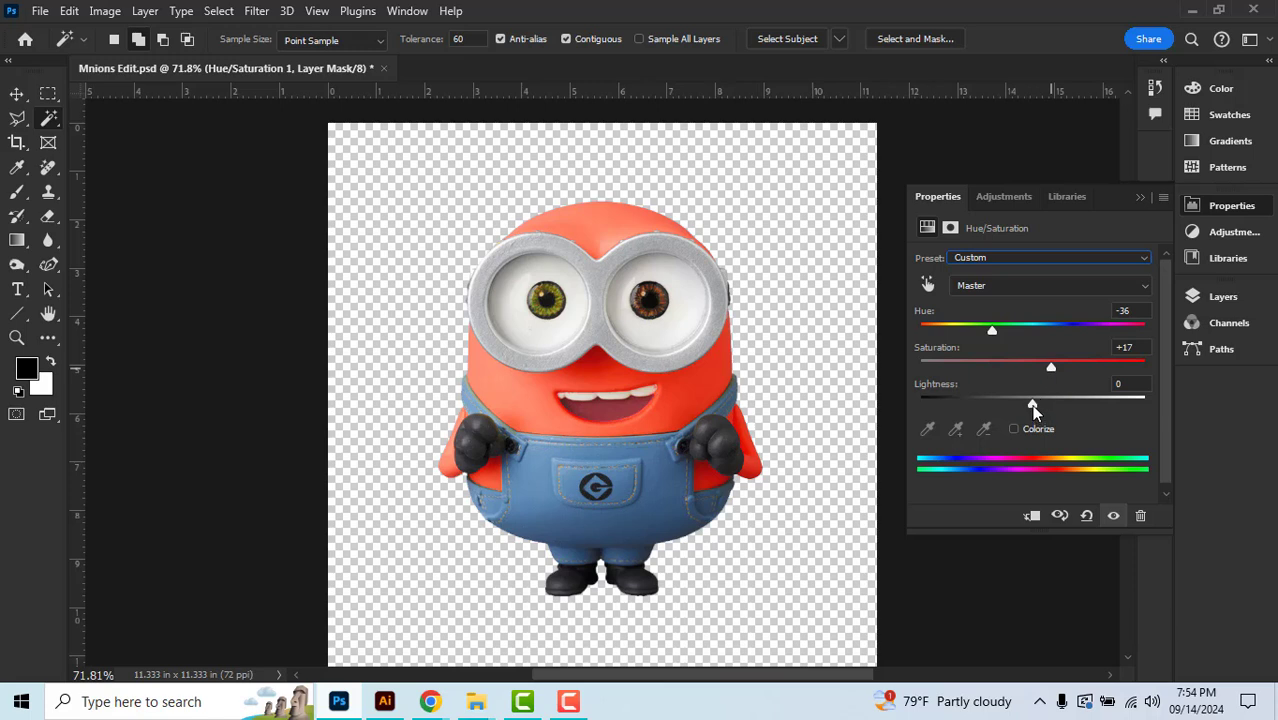
pyautogui.moveTo(1032, 405)
pyautogui.mouseDown()
pyautogui.moveTo(1061, 403)
pyautogui.moveTo(1025, 405)
pyautogui.mouseUp()
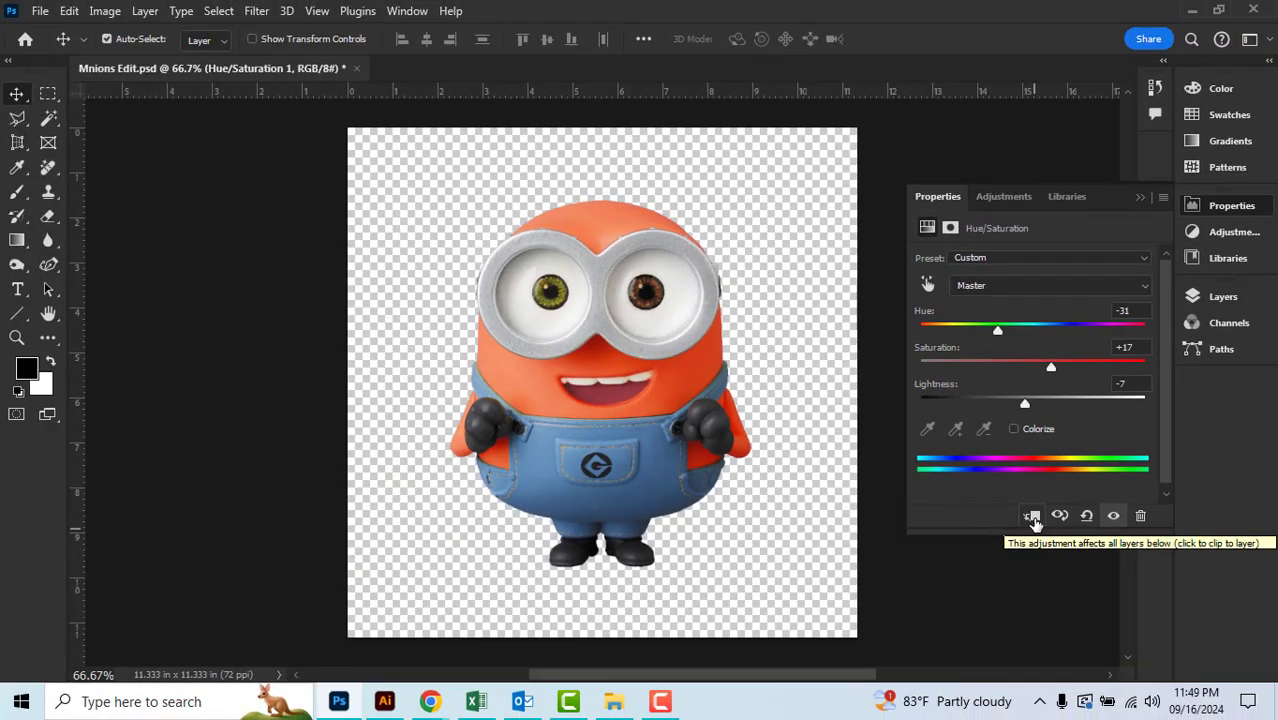
pyautogui.click(790, 582)
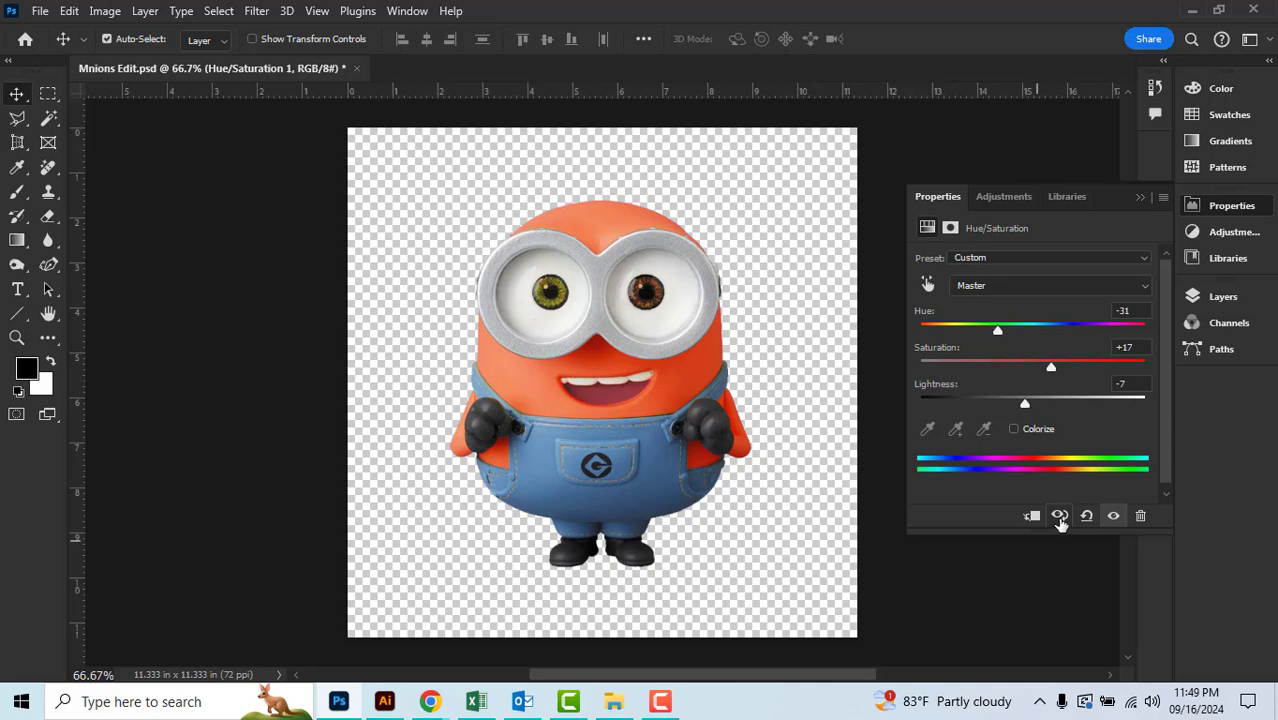
# Preview the previous state of the Hue/Saturation adjustment several times to compare it with the current settings
pyautogui.click(1060, 518)
pyautogui.click(1060, 518)
pyautogui.click(1060, 518)
pyautogui.click(1060, 518)
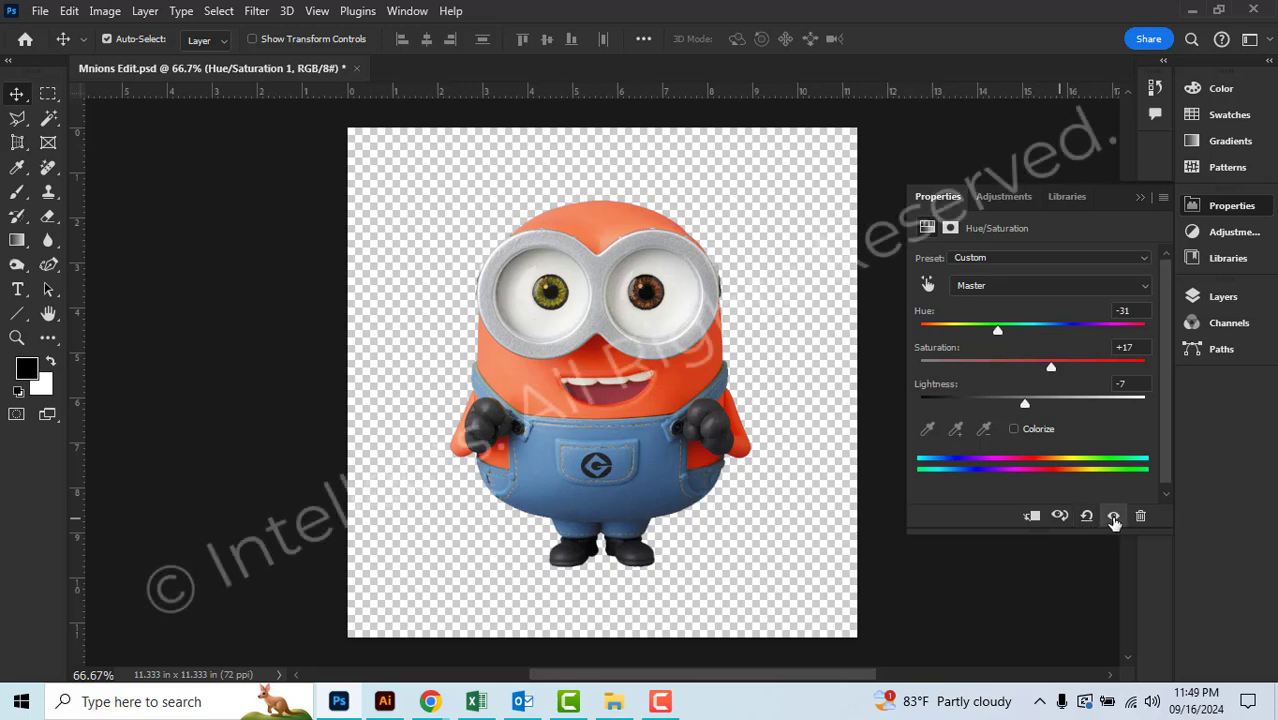
# Hide and show the Hue/Saturation adjustment twice to compare the yellow and recolored skin
pyautogui.click(1113, 517)
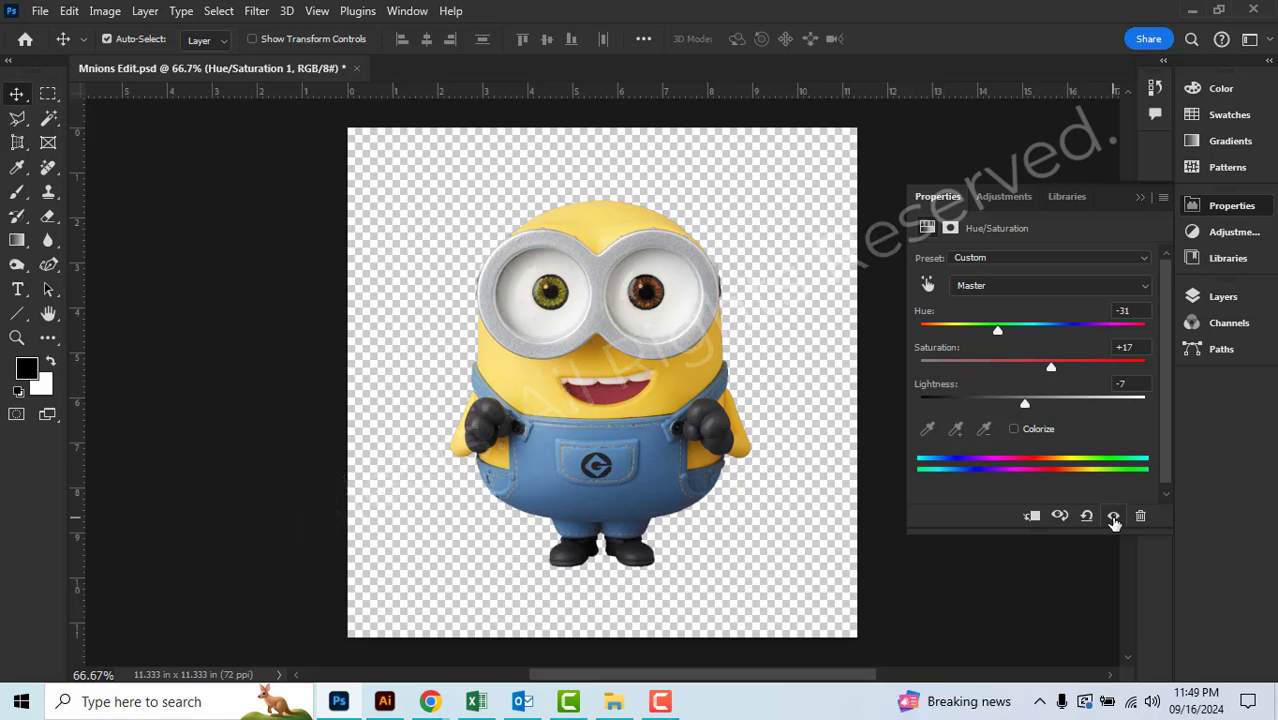
pyautogui.click(1113, 517)
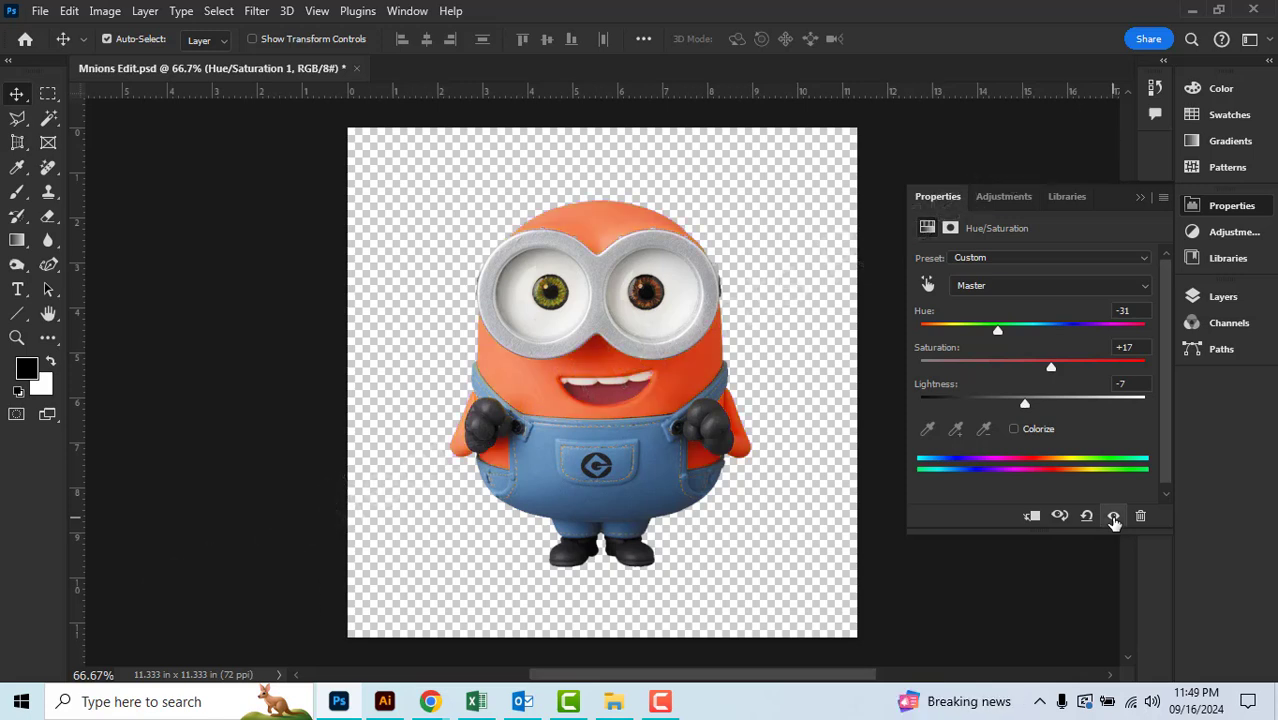
pyautogui.click(1113, 517)
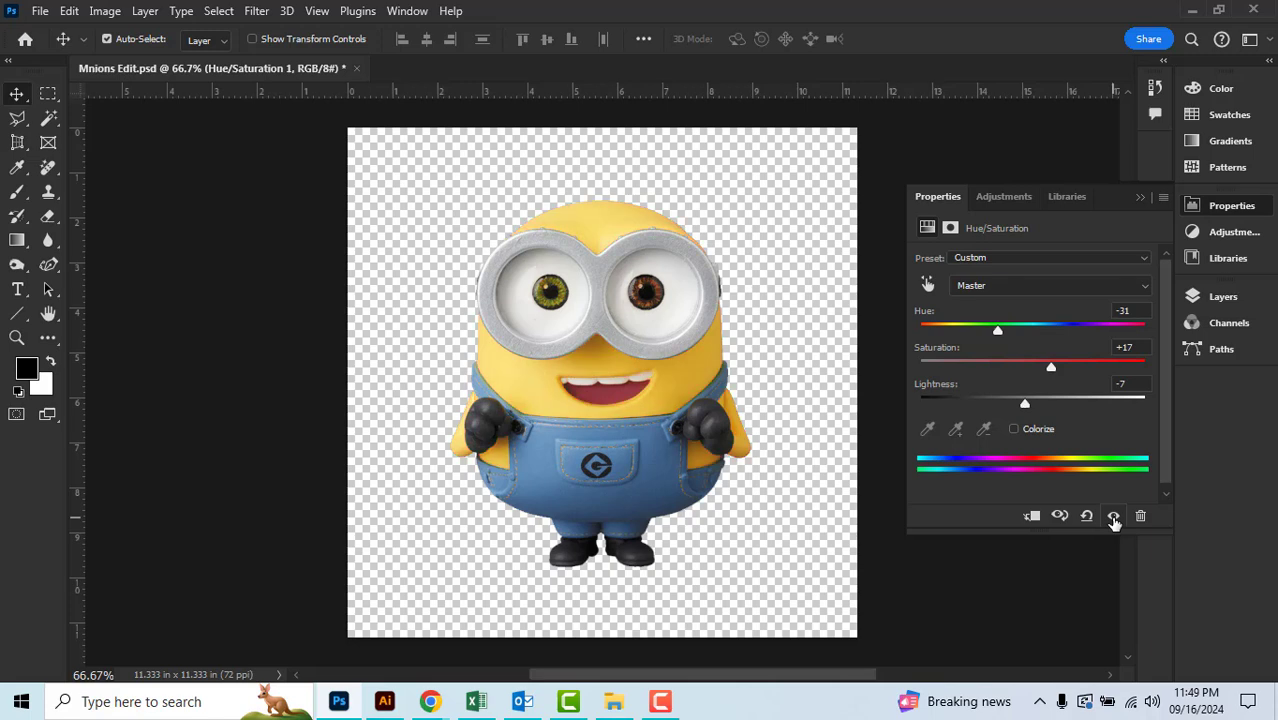
pyautogui.click(1113, 517)
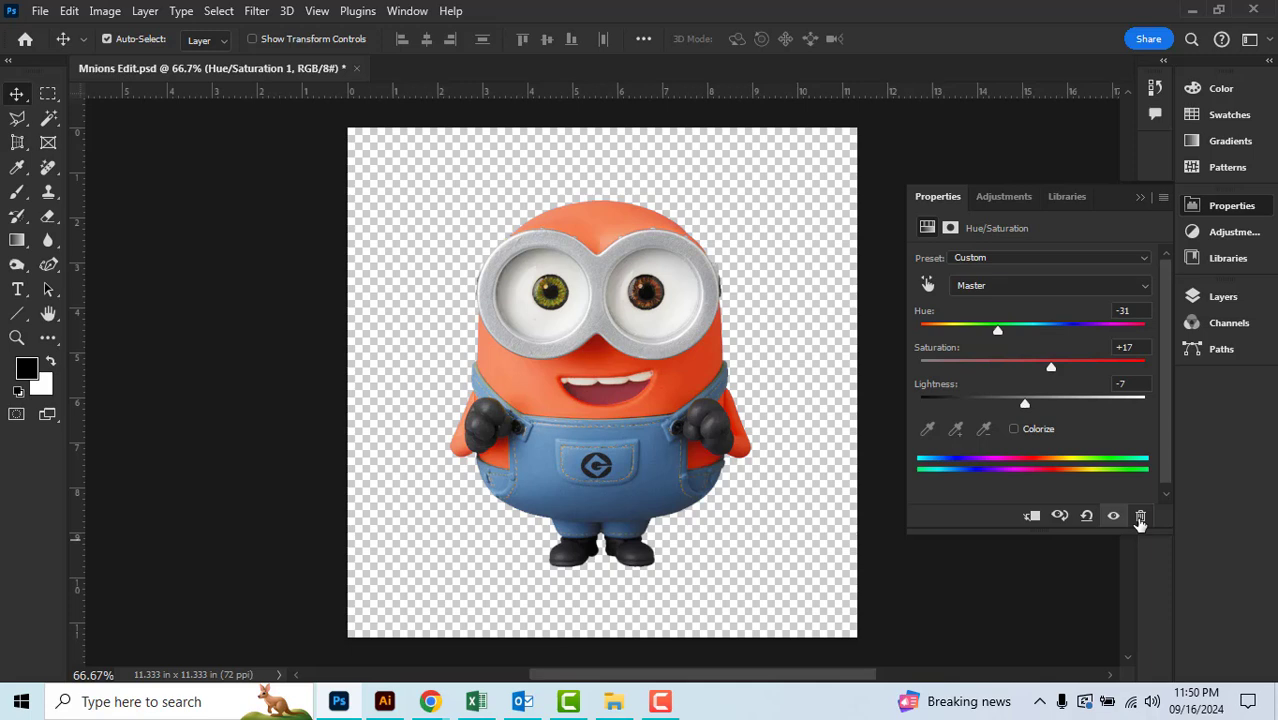
# Reopen the existing Hue/Saturation 1 adjustment from its layer and fine-tune its sliders slightly
pyautogui.click(1139, 198)
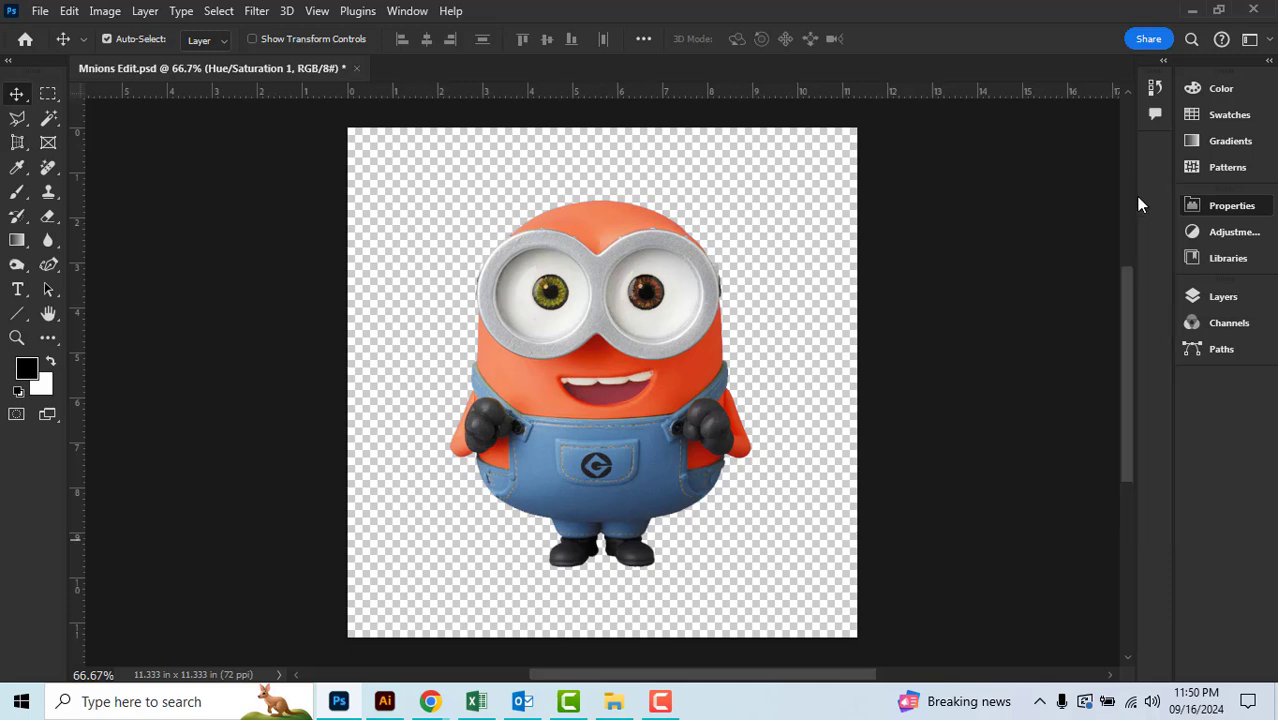
pyautogui.click(1209, 298)
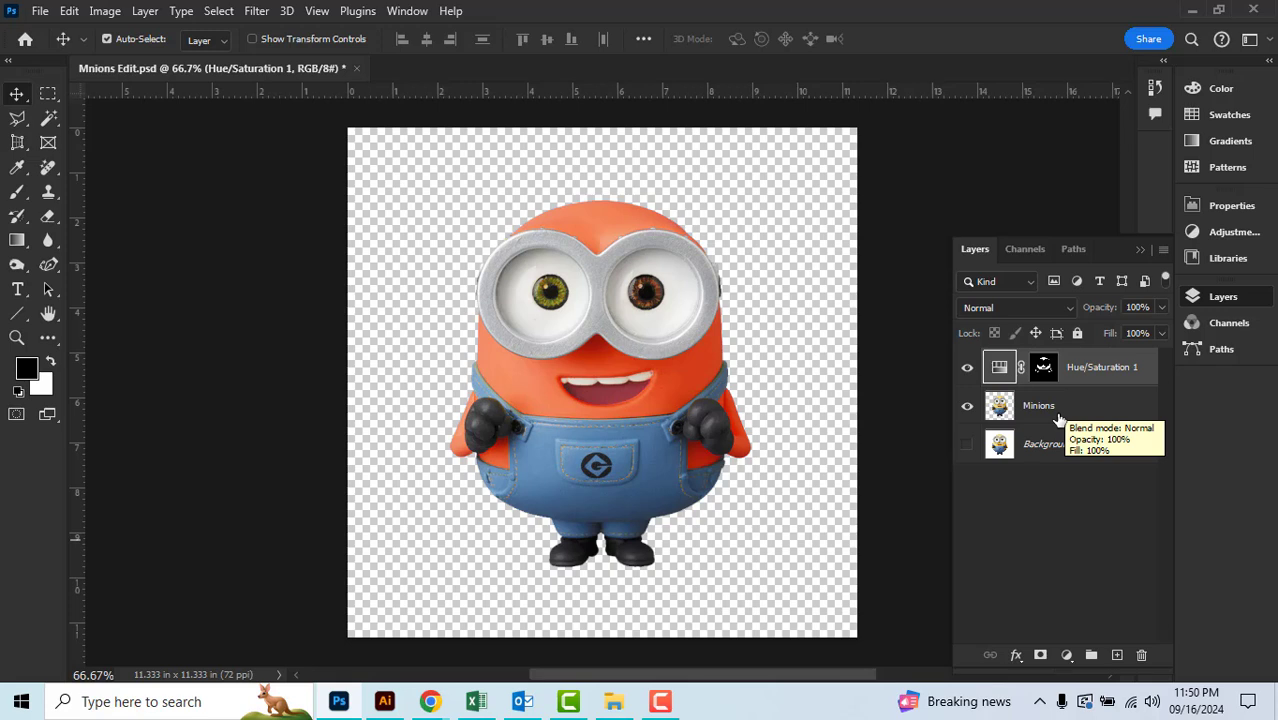
pyautogui.doubleClick(1001, 370)
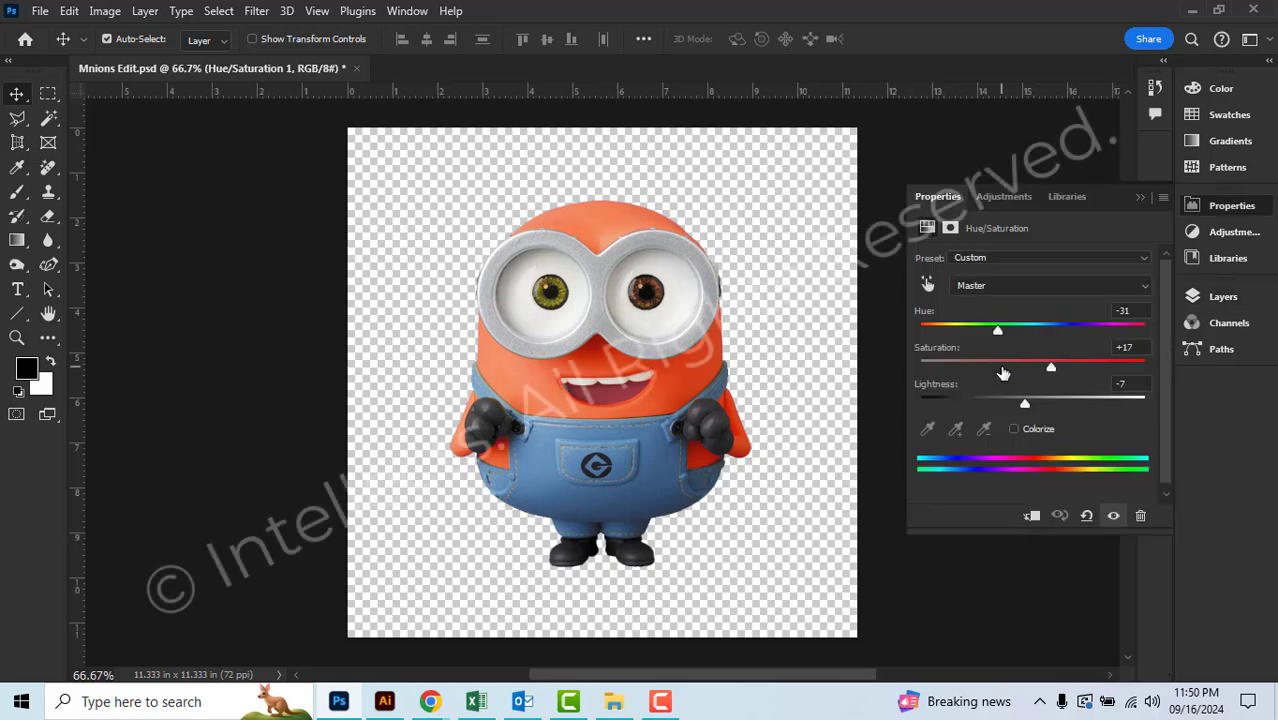
pyautogui.moveTo(997, 332); pyautogui.dragTo(1053, 367)
pyautogui.moveTo(993, 336); pyautogui.dragTo(1003, 338)
pyautogui.moveTo(1028, 399); pyautogui.dragTo(1025, 402)
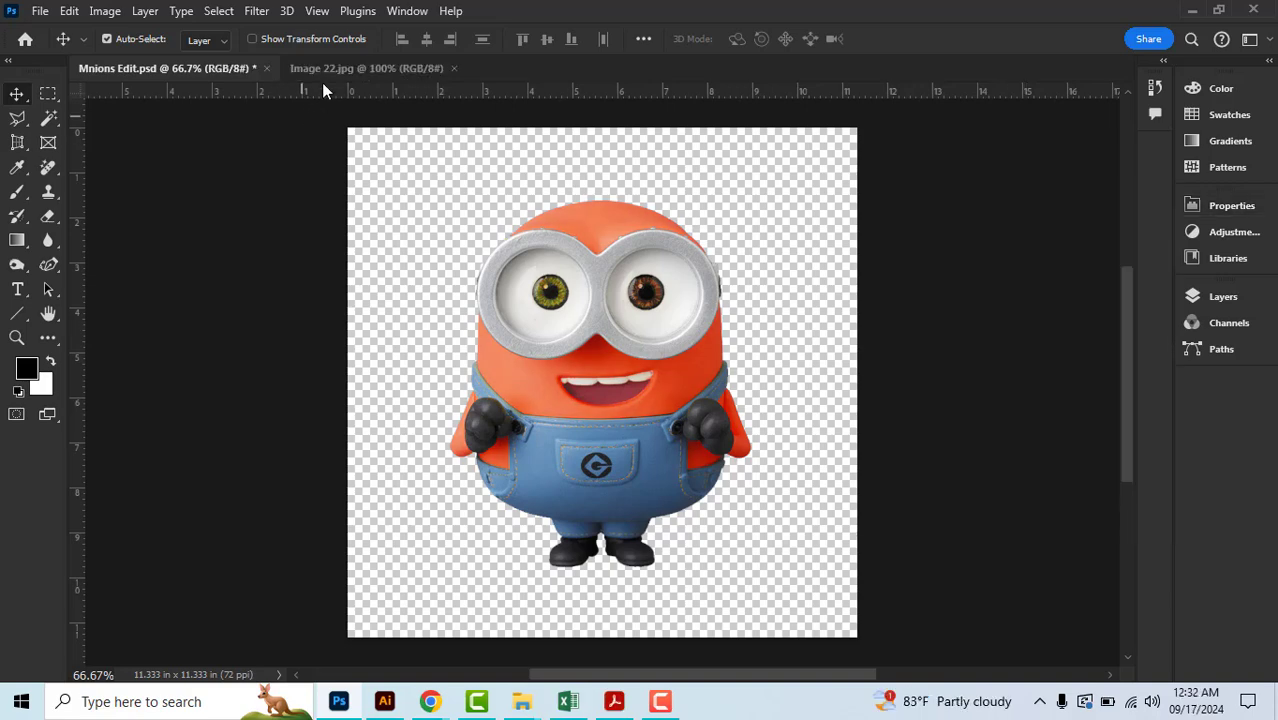
# Copy the entire landscape from Image 22.jpg and paste it into the Mnions Edit.psd document
pyautogui.click(328, 68)
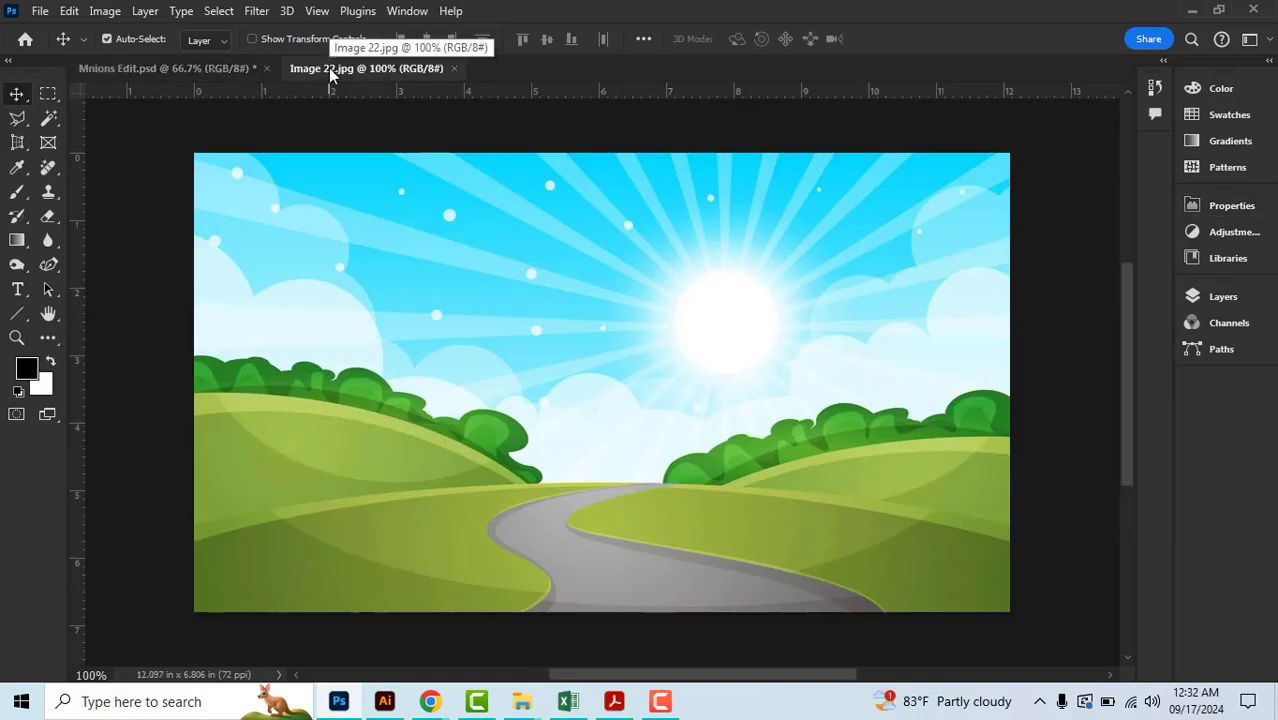
pyautogui.click(1220, 297)
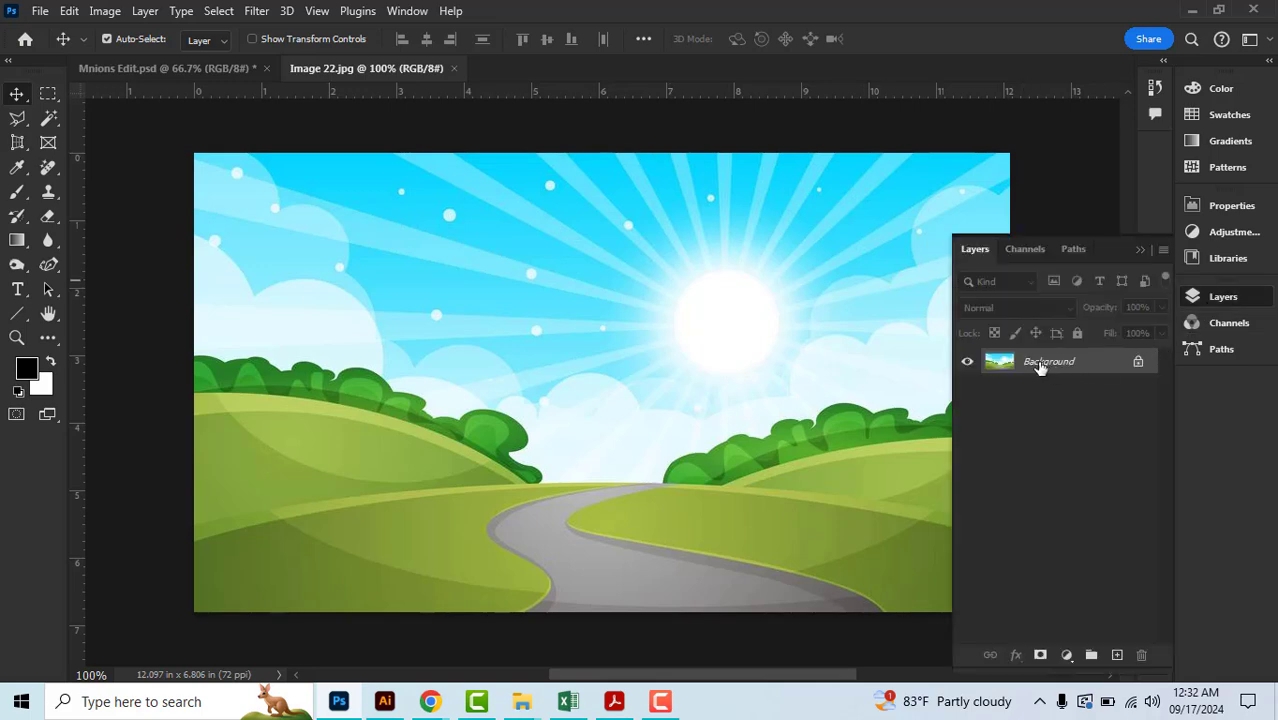
pyautogui.click(1139, 249)
pyautogui.hotkey('ctrl', 'a')
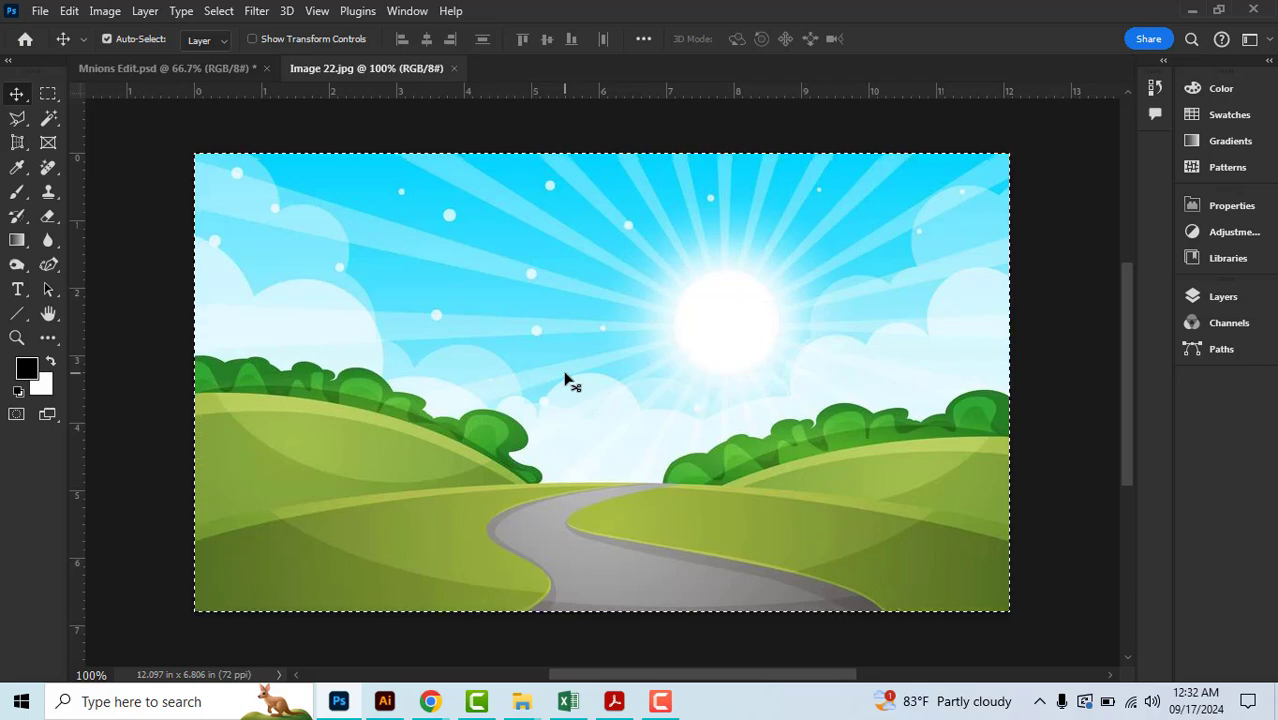
pyautogui.hotkey('ctrl', 'c')
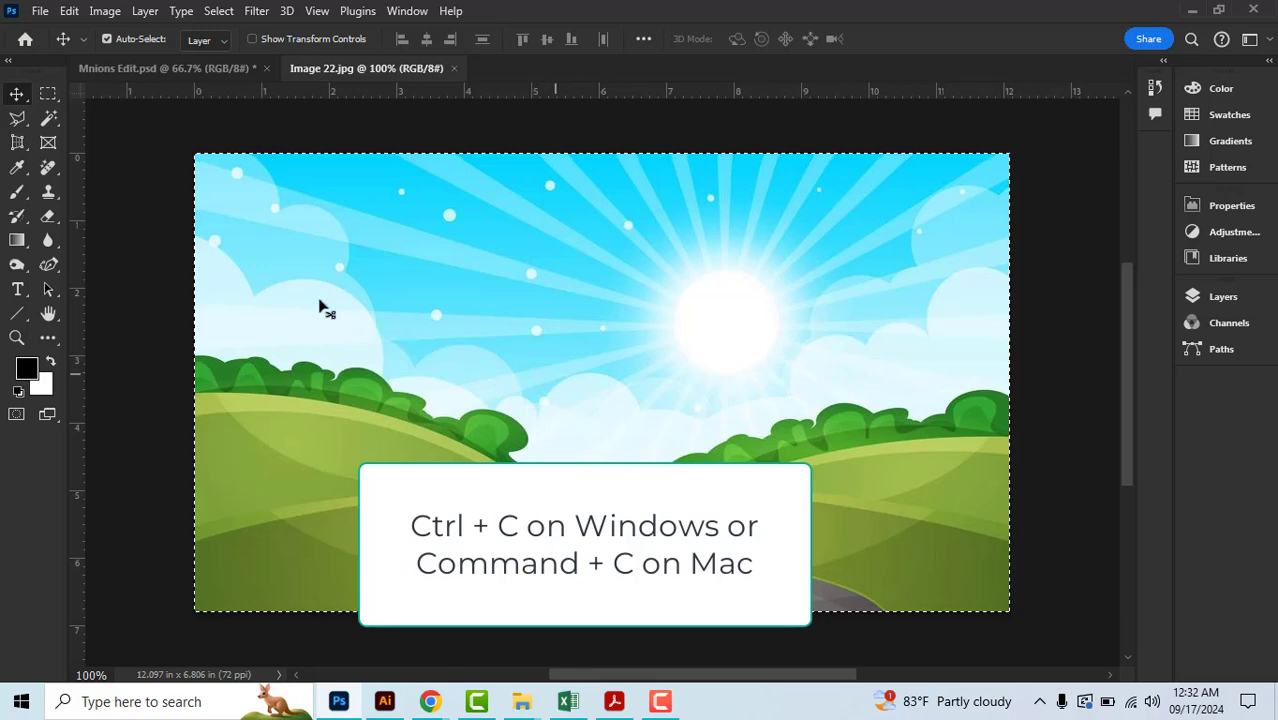
pyautogui.click(155, 71)
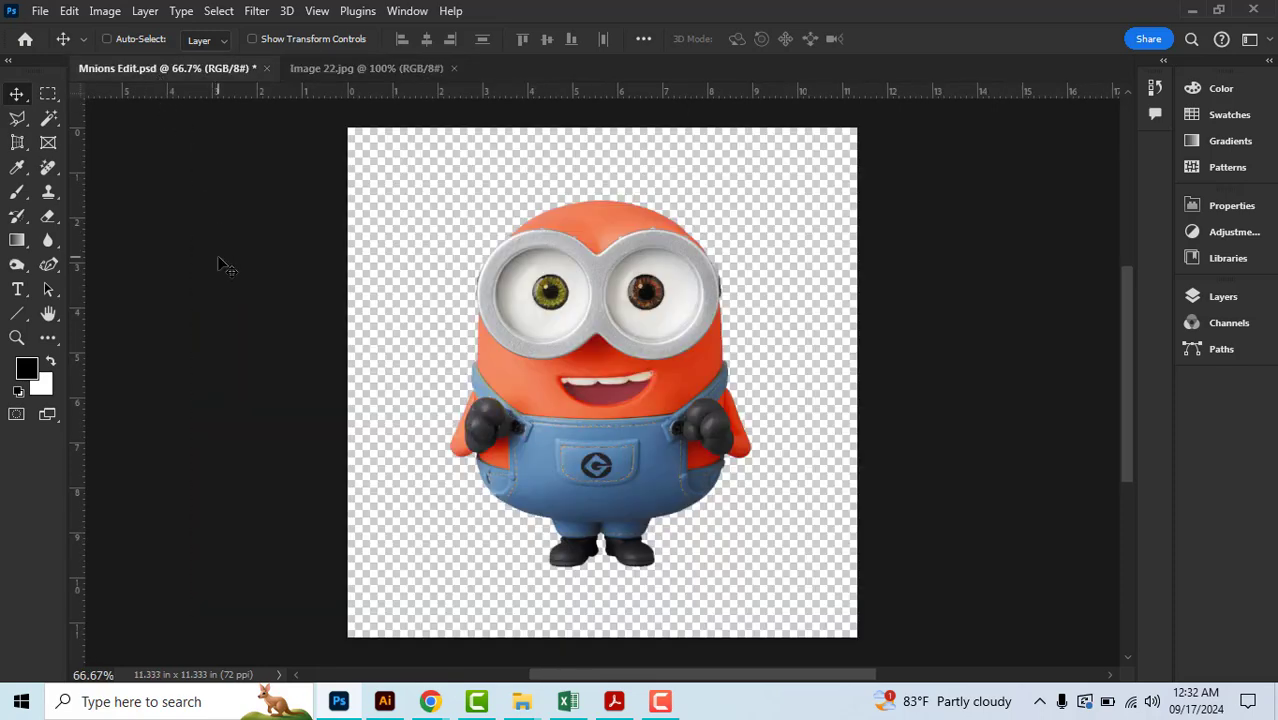
pyautogui.hotkey('ctrl', 'v')
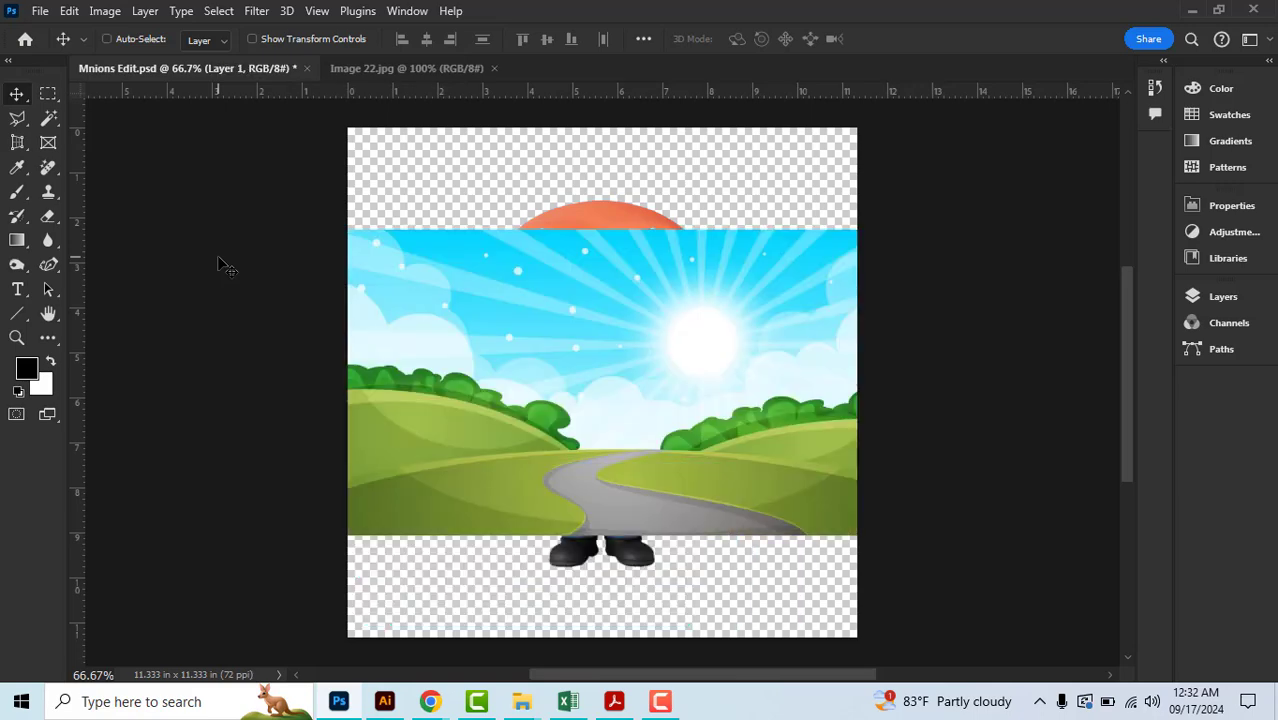
# Scale the pasted landscape proportionally from its center with Free Transform until it covers the whole canvas
pyautogui.hotkey('ctrl', 't')
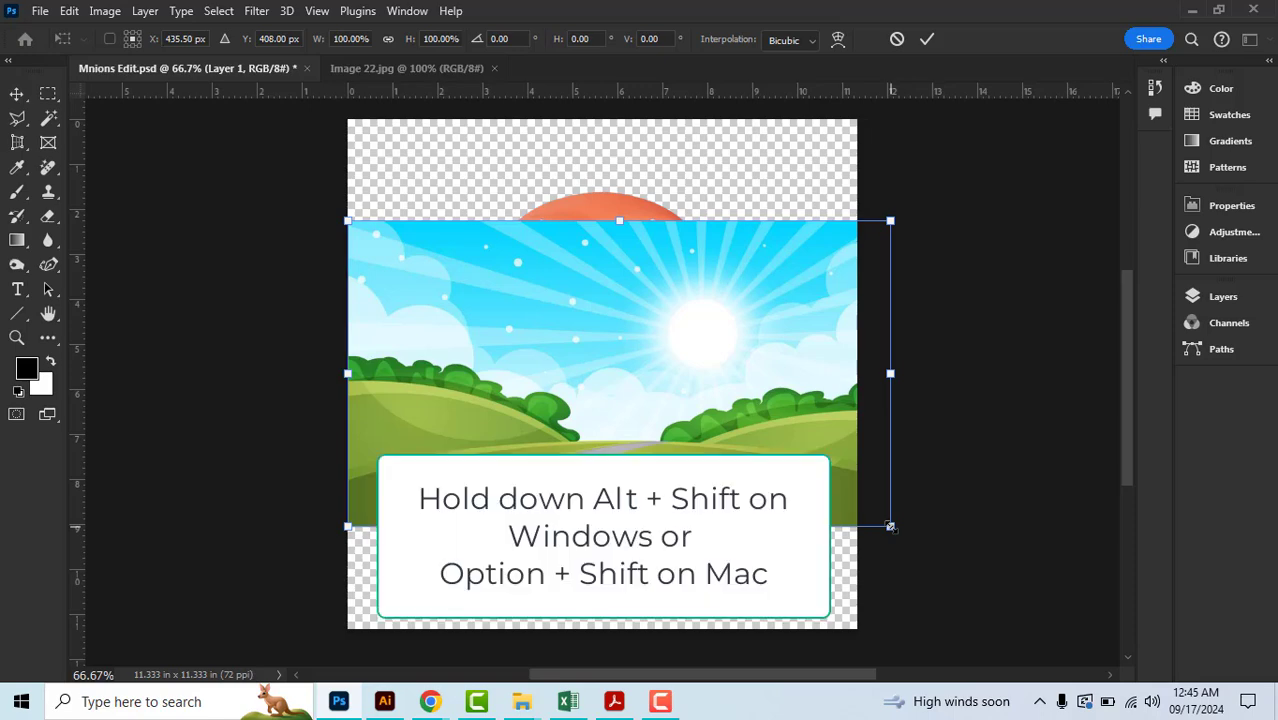
pyautogui.moveTo(890, 526); pyautogui.dragTo(776, 469)
pyautogui.moveTo(779, 470); pyautogui.dragTo(796, 479)
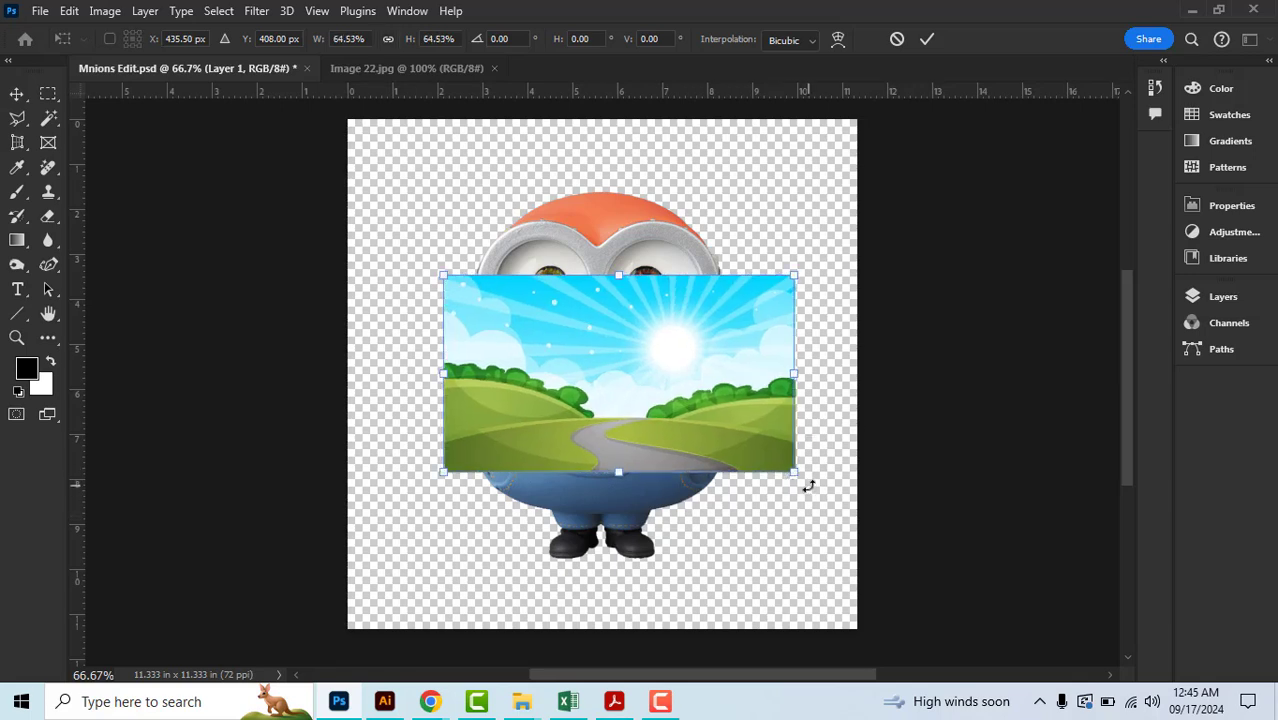
pyautogui.moveTo(809, 486); pyautogui.dragTo(1039, 646)
pyautogui.press('Return')
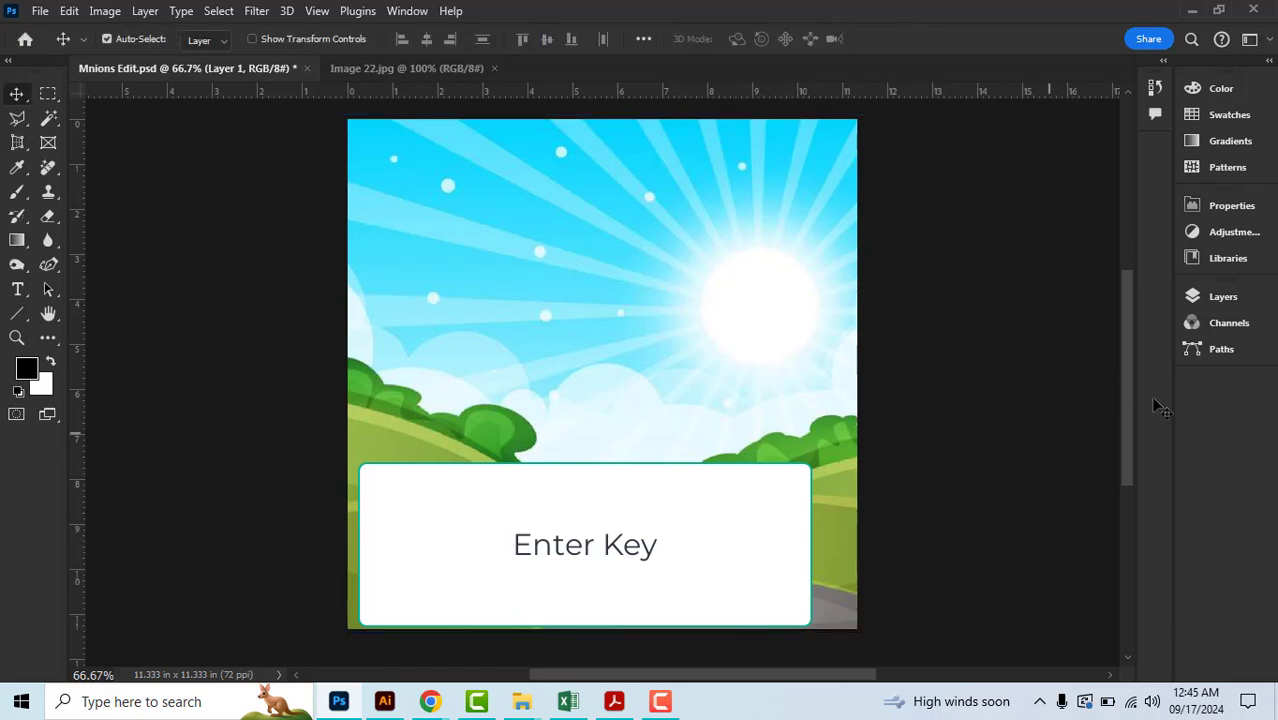
# Rename the landscape layer as Background and move it directly below the Minions layer
pyautogui.click(1236, 297)
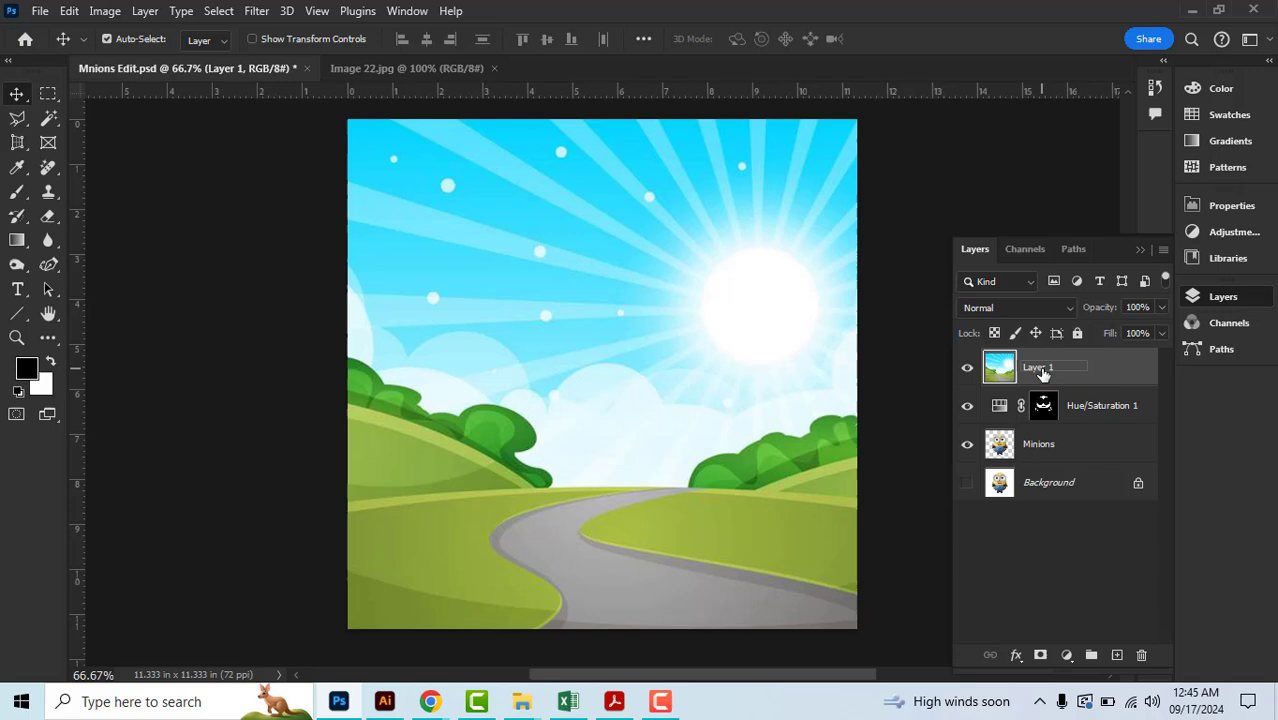
pyautogui.doubleClick(1041, 369)
pyautogui.rightClick(1106, 372)
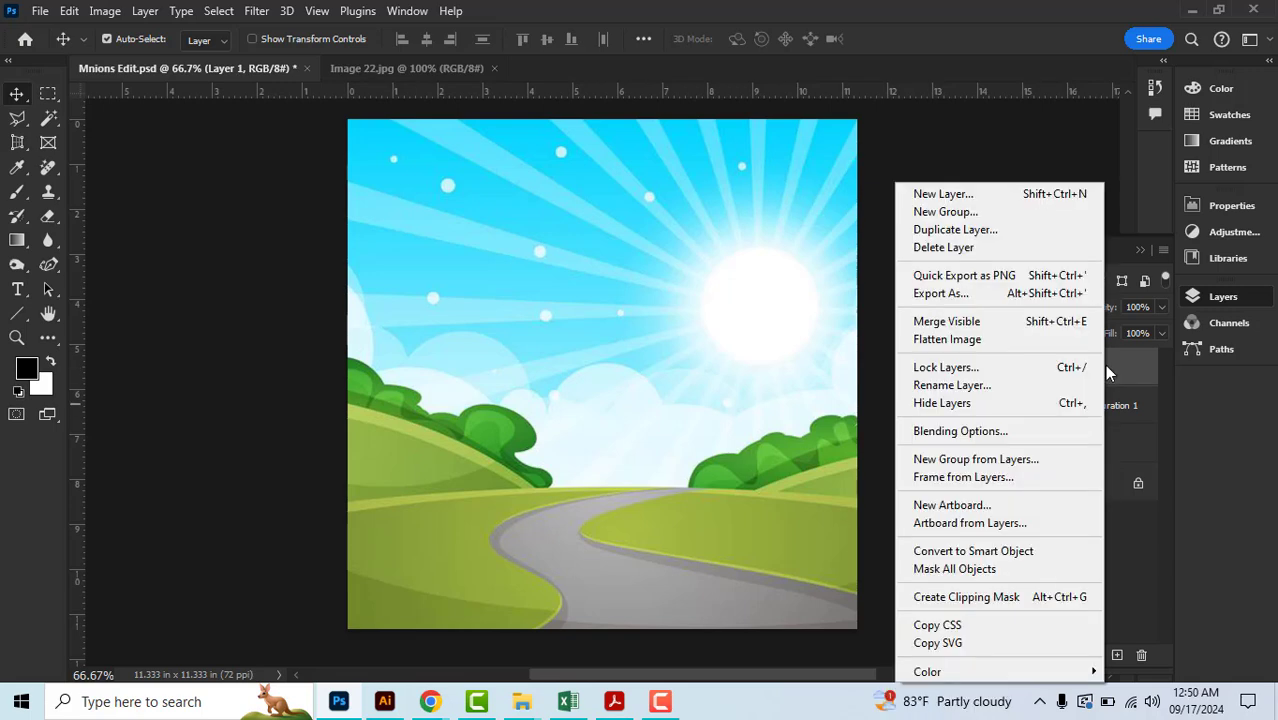
pyautogui.click(1040, 389)
pyautogui.write('B')
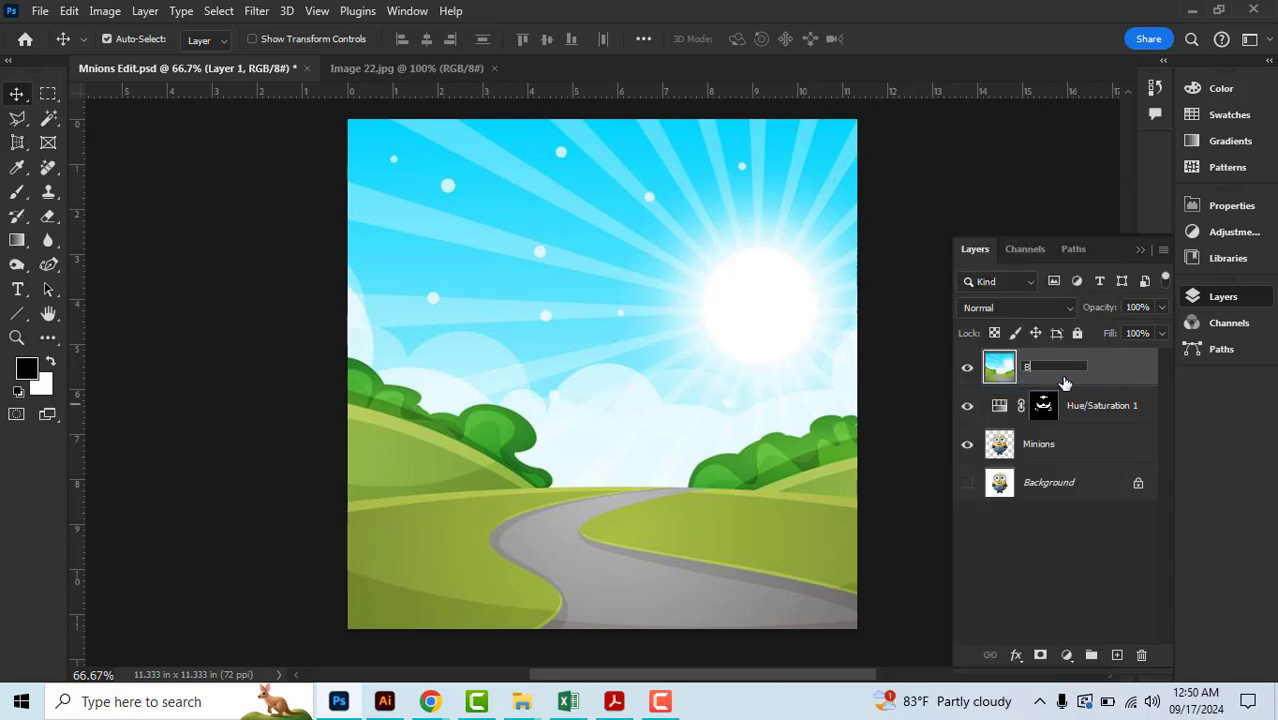
pyautogui.write('ackground')
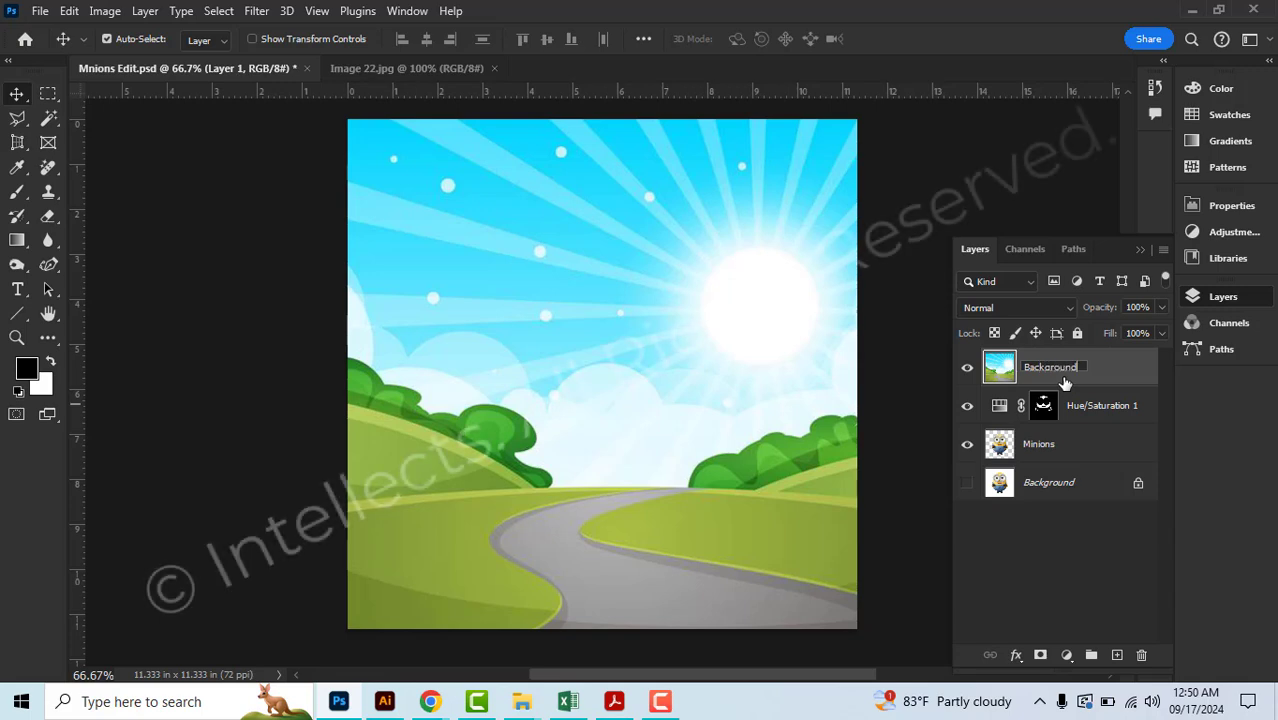
pyautogui.press('Return')
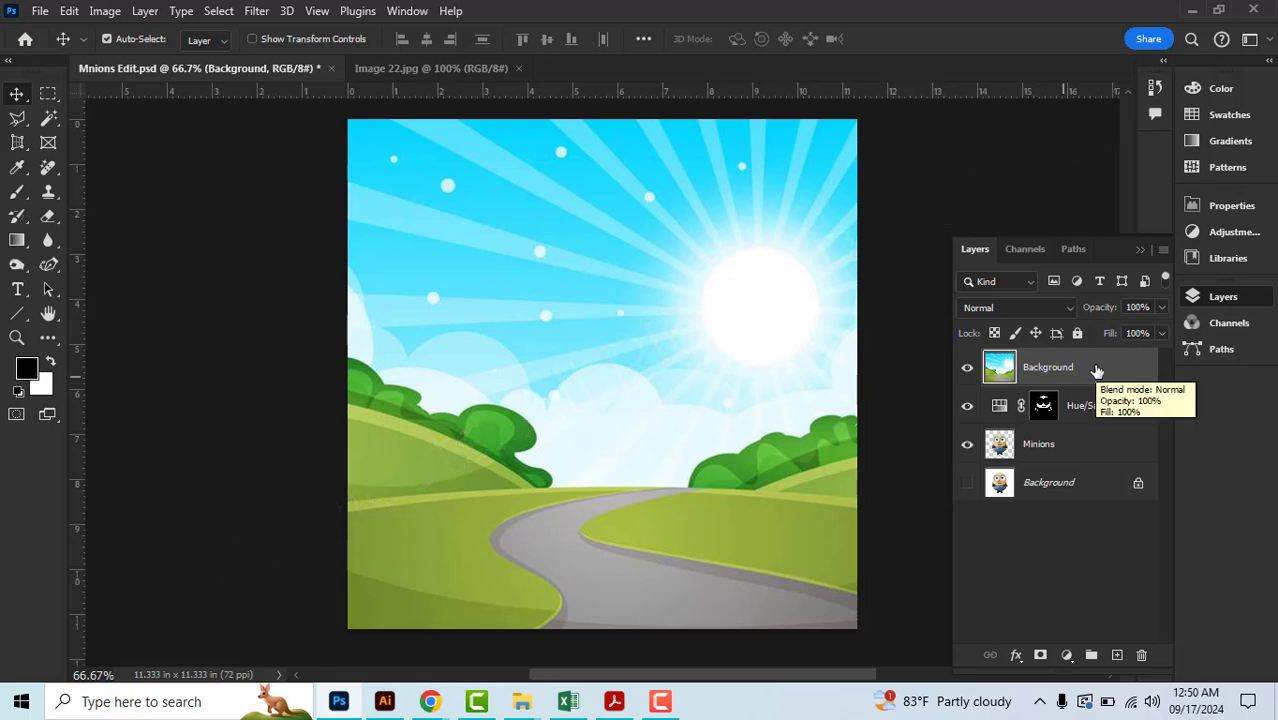
pyautogui.moveTo(1097, 372); pyautogui.dragTo(1098, 460)
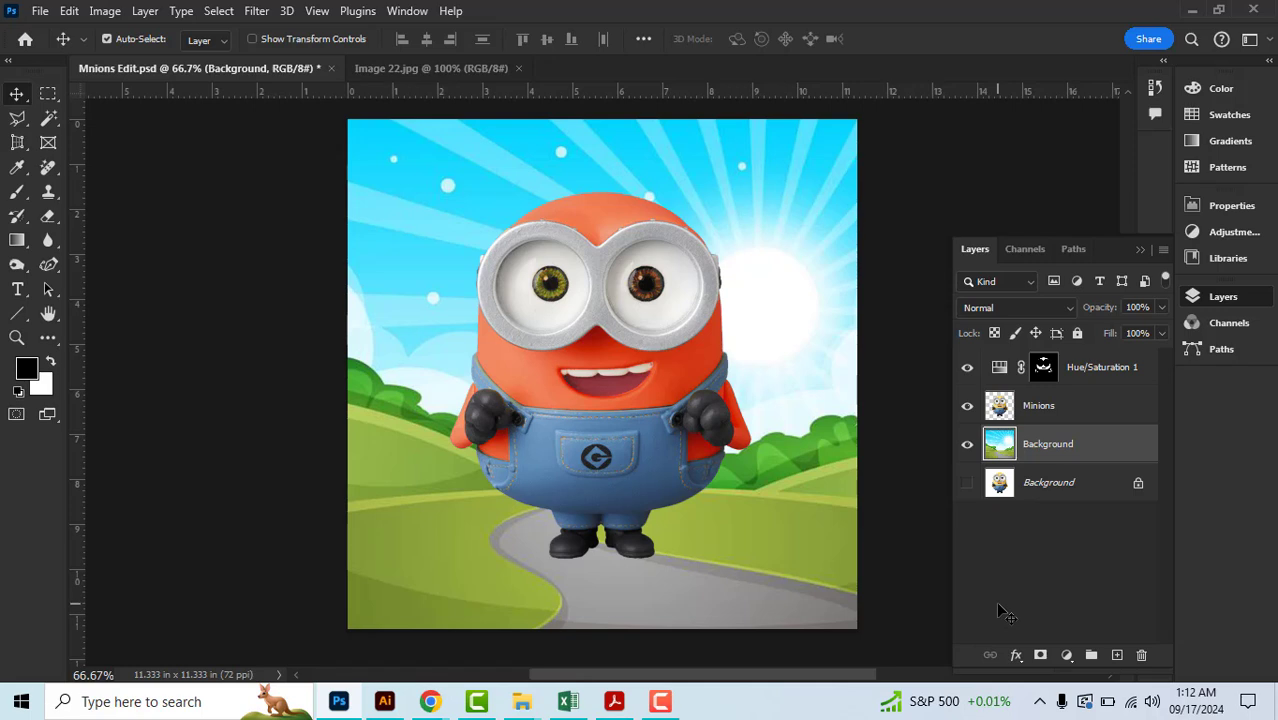
# With the Minions layer active, load the saved Minions Body selection as a new selection
pyautogui.click(1059, 416)
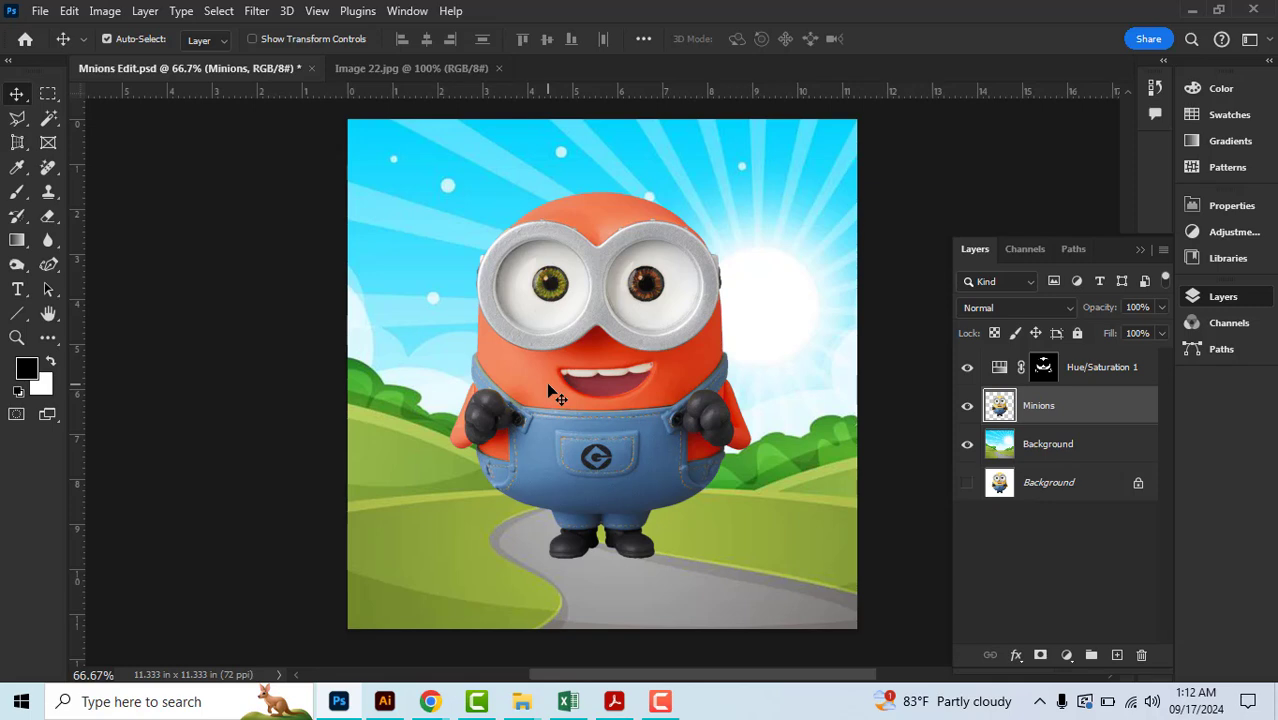
pyautogui.click(218, 11)
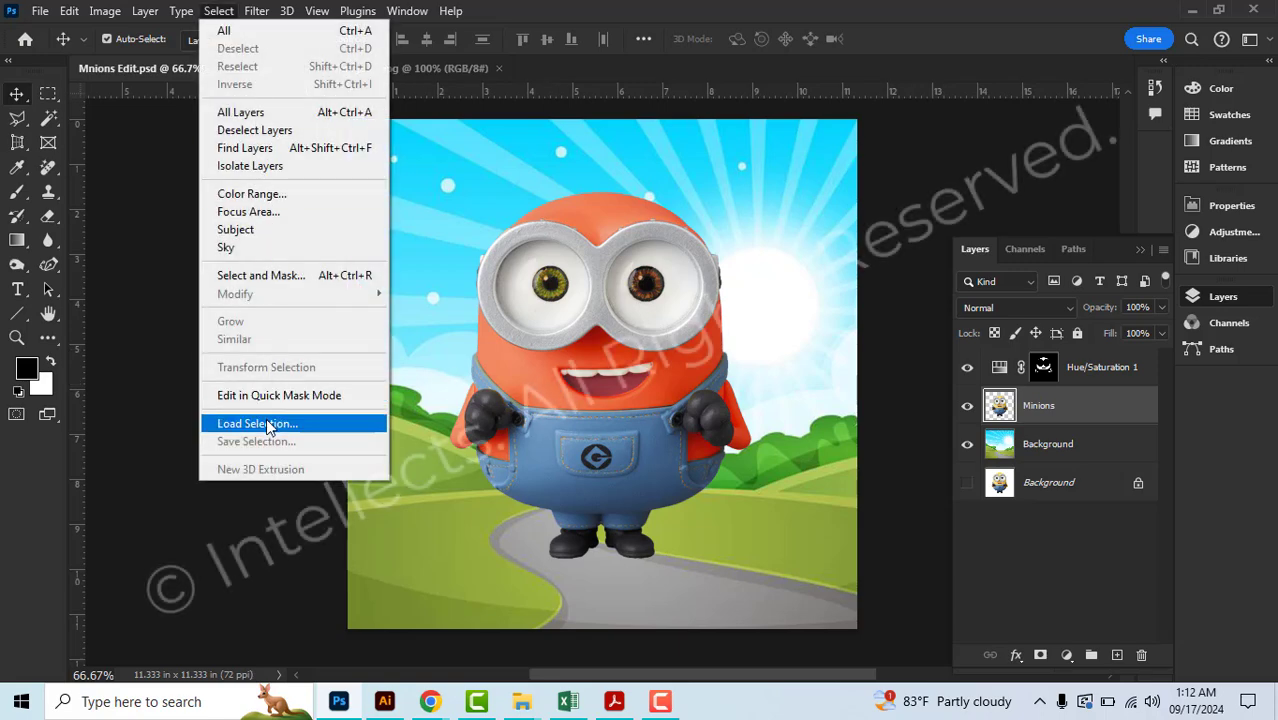
pyautogui.click(258, 424)
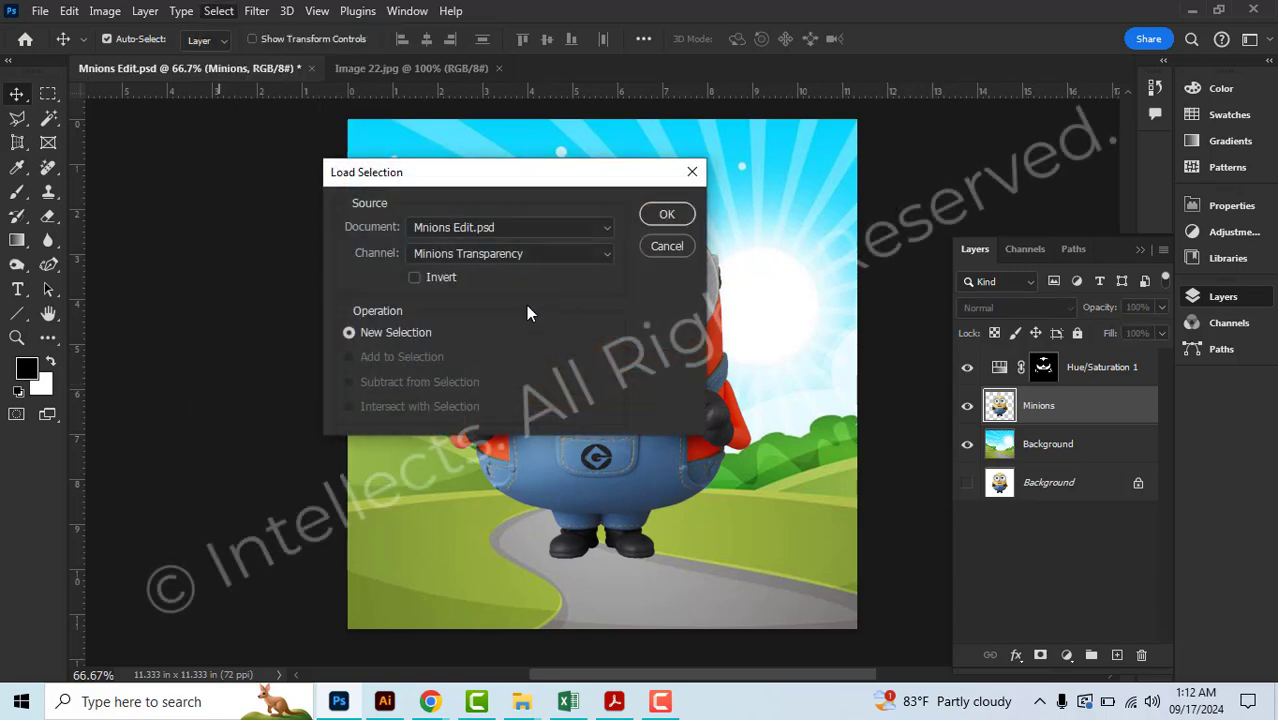
pyautogui.click(471, 257)
pyautogui.click(457, 305)
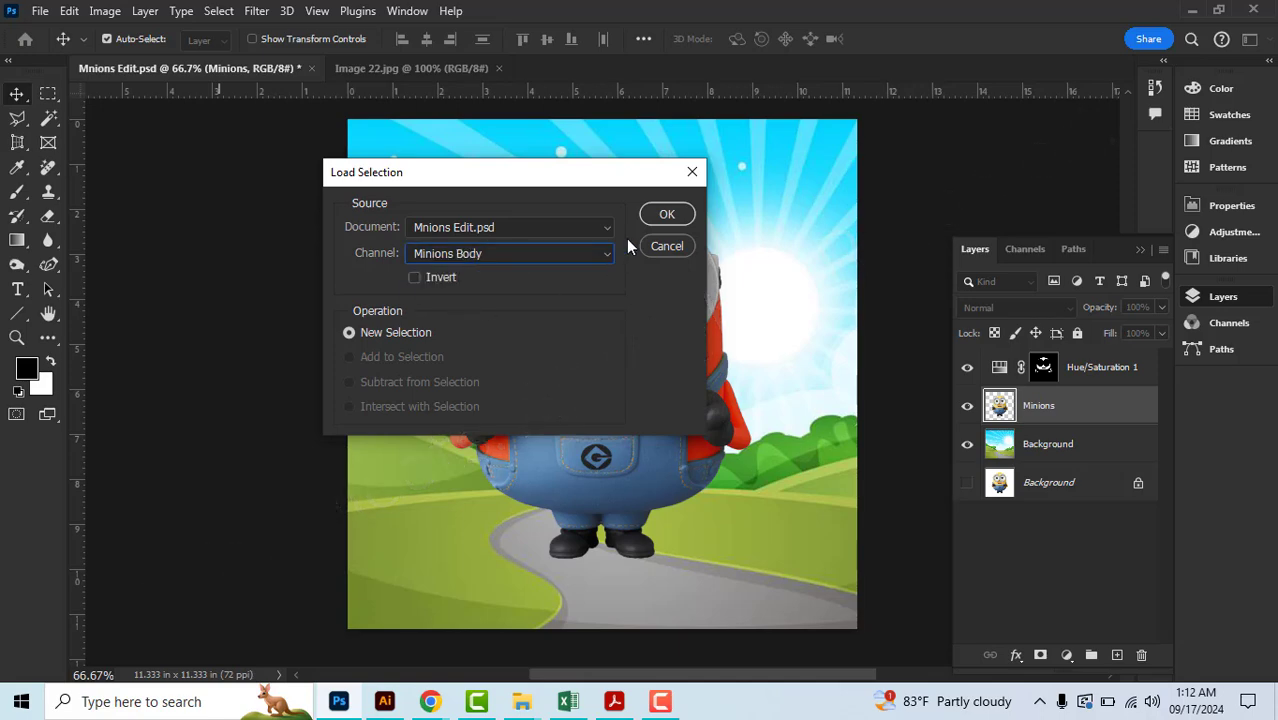
pyautogui.click(666, 214)
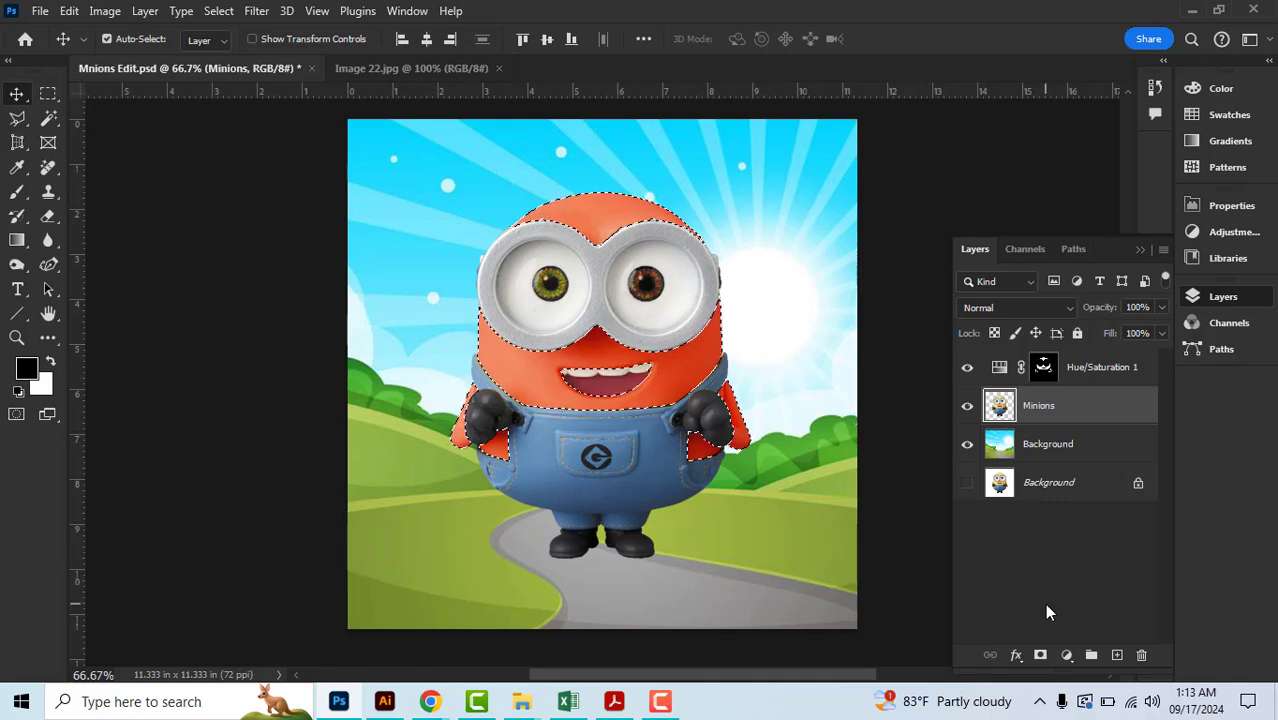
# Add a Color Balance adjustment layer and set its Midtones to Cyan–Red -8, Magenta–Green +12 and Yellow–Blue -5
pyautogui.click(1067, 656)
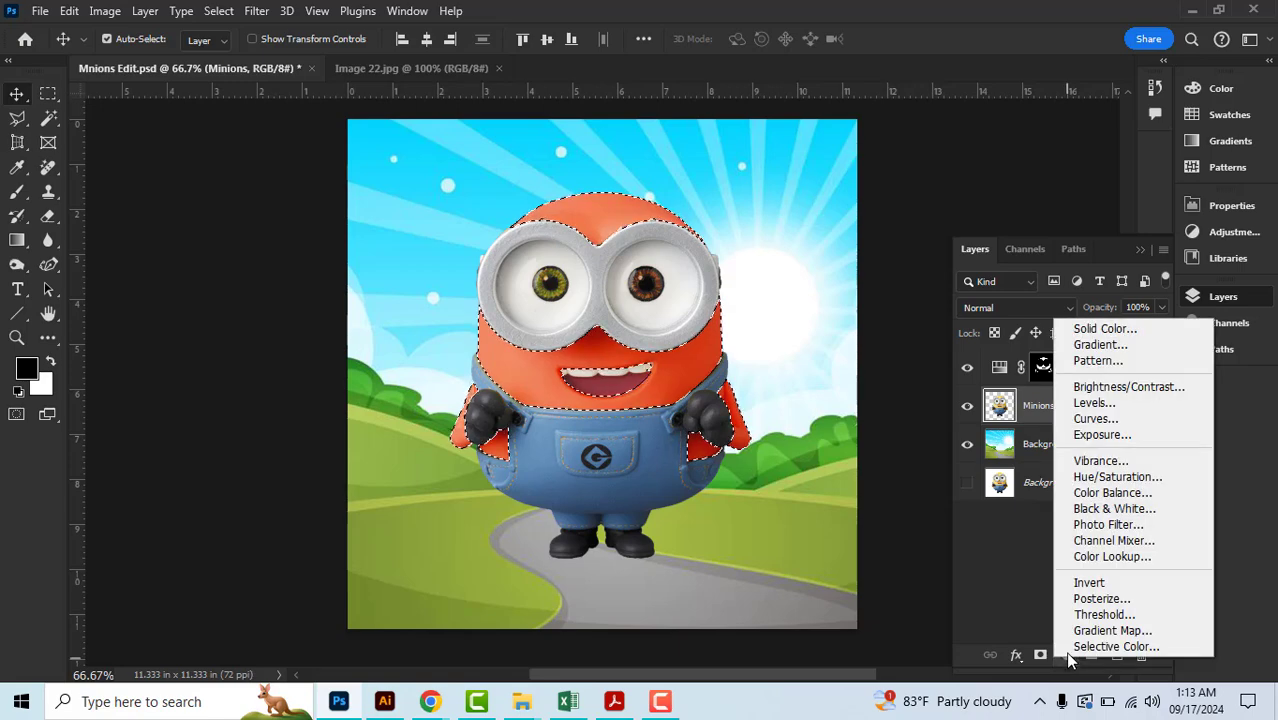
pyautogui.click(1100, 493)
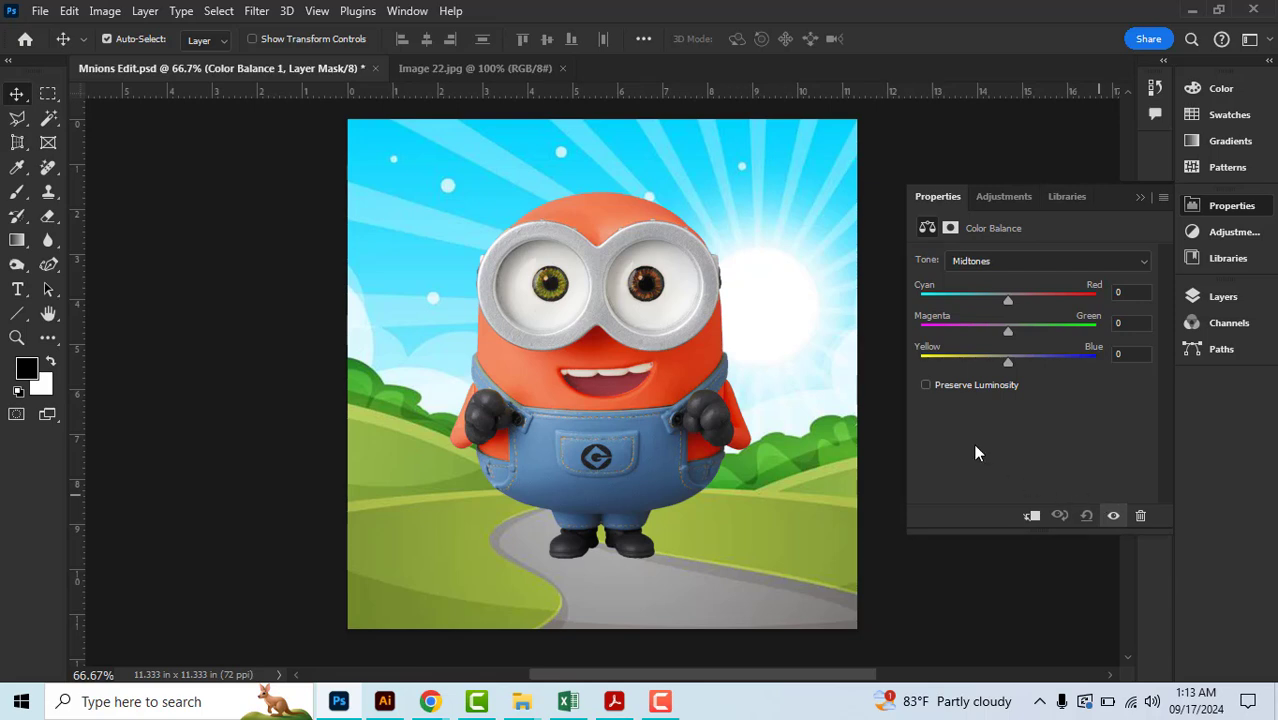
pyautogui.click(979, 262)
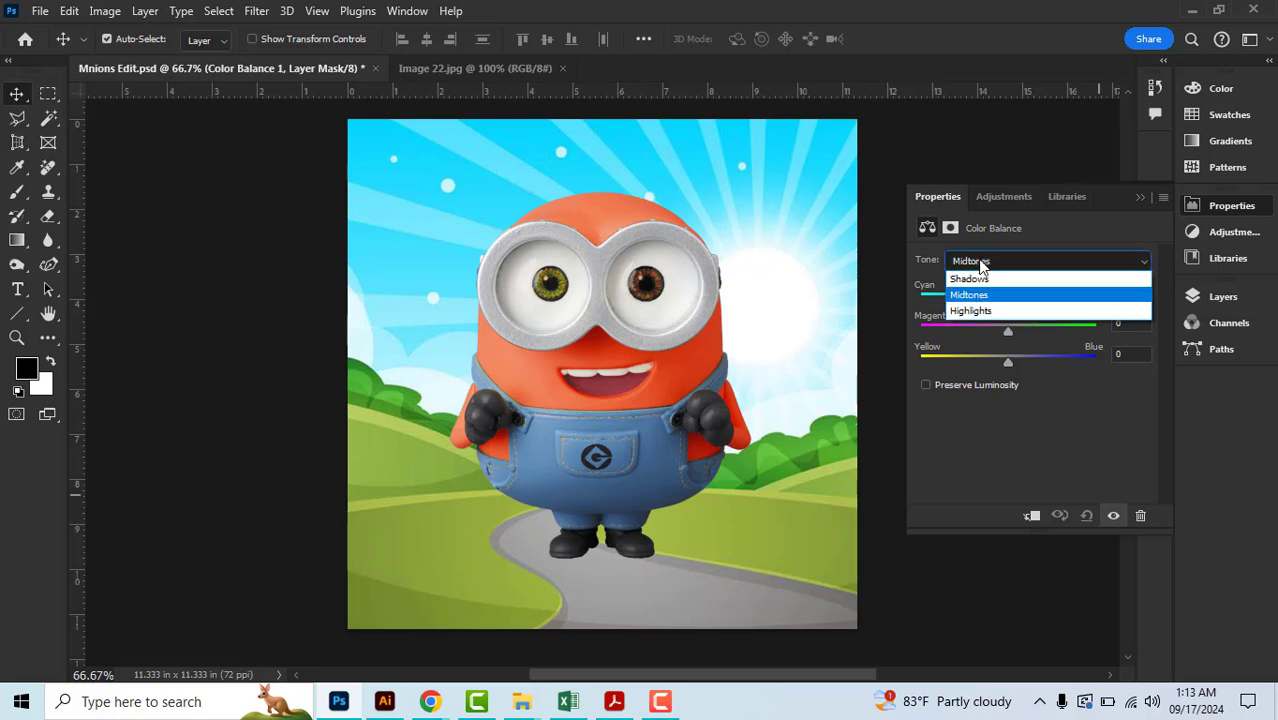
pyautogui.click(979, 263)
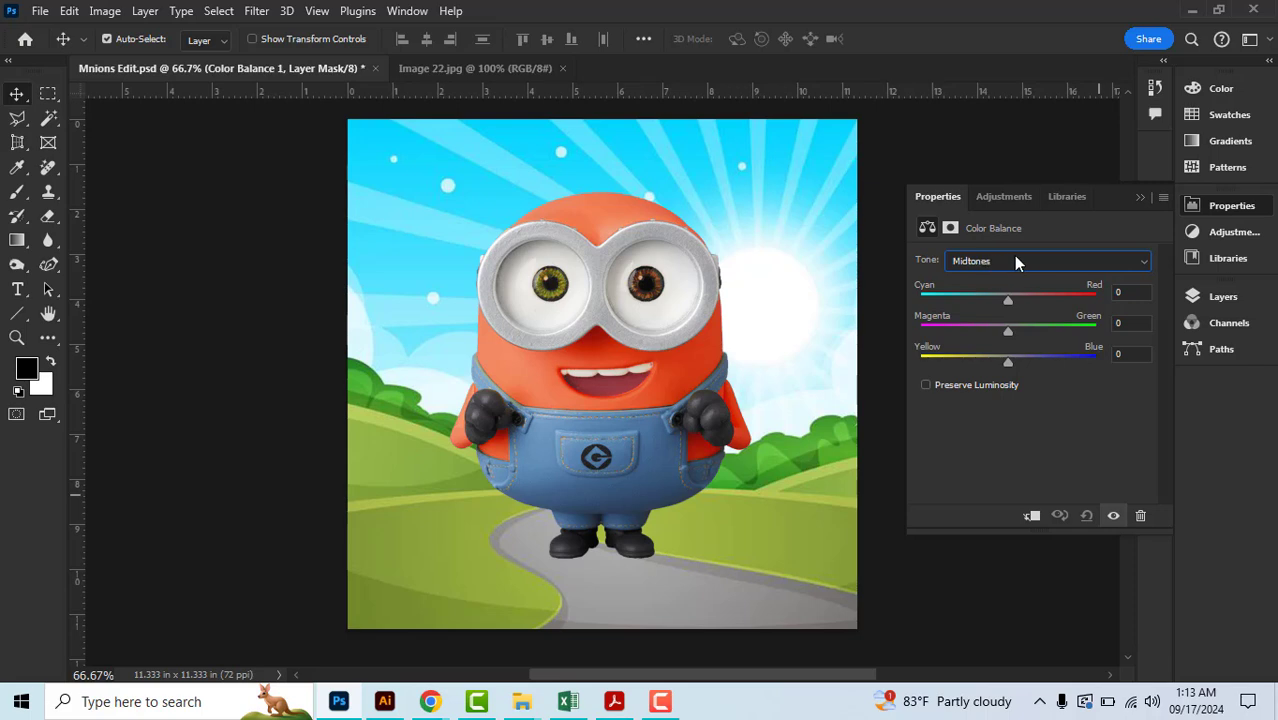
pyautogui.click(1025, 262)
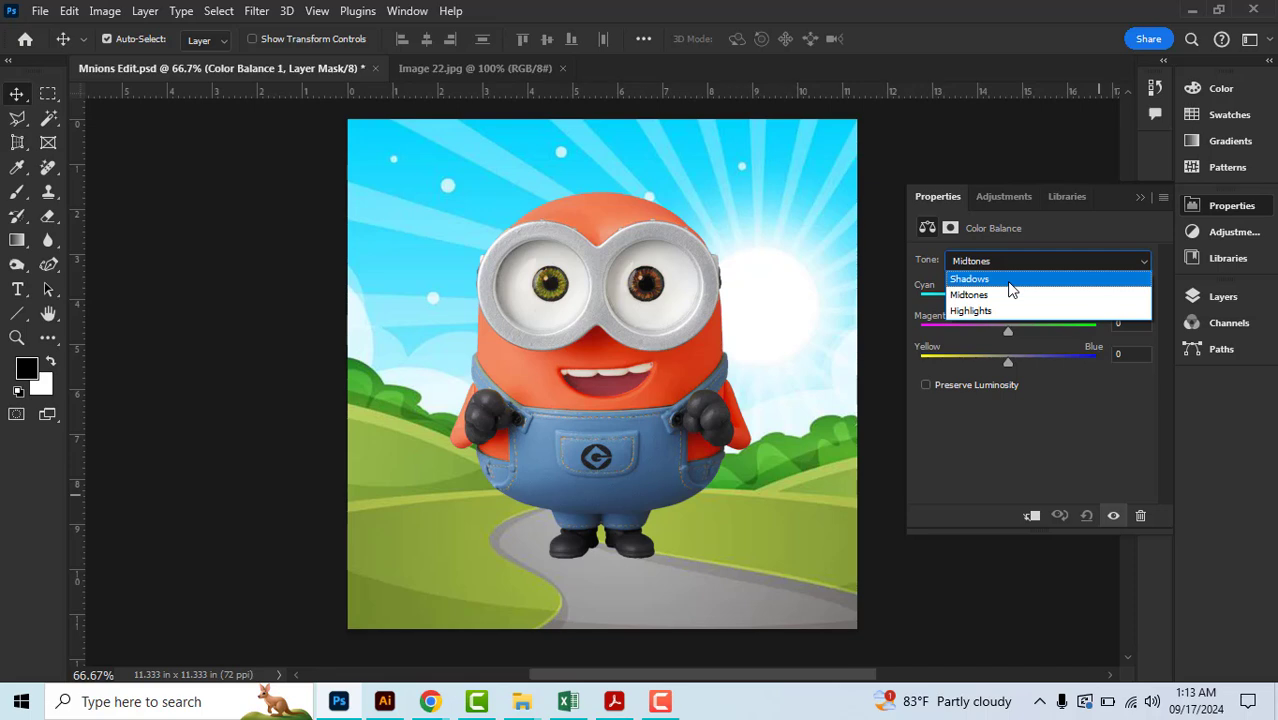
pyautogui.click(1013, 262)
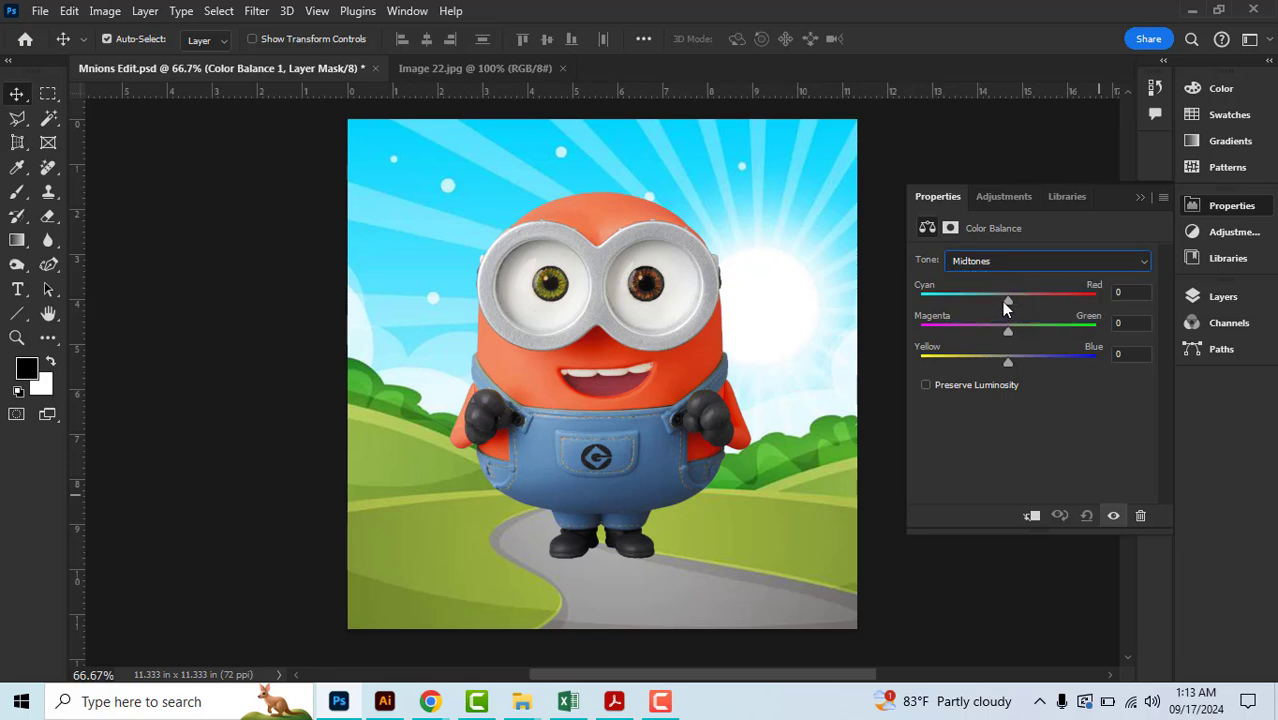
pyautogui.moveTo(1003, 302); pyautogui.dragTo(1005, 373)
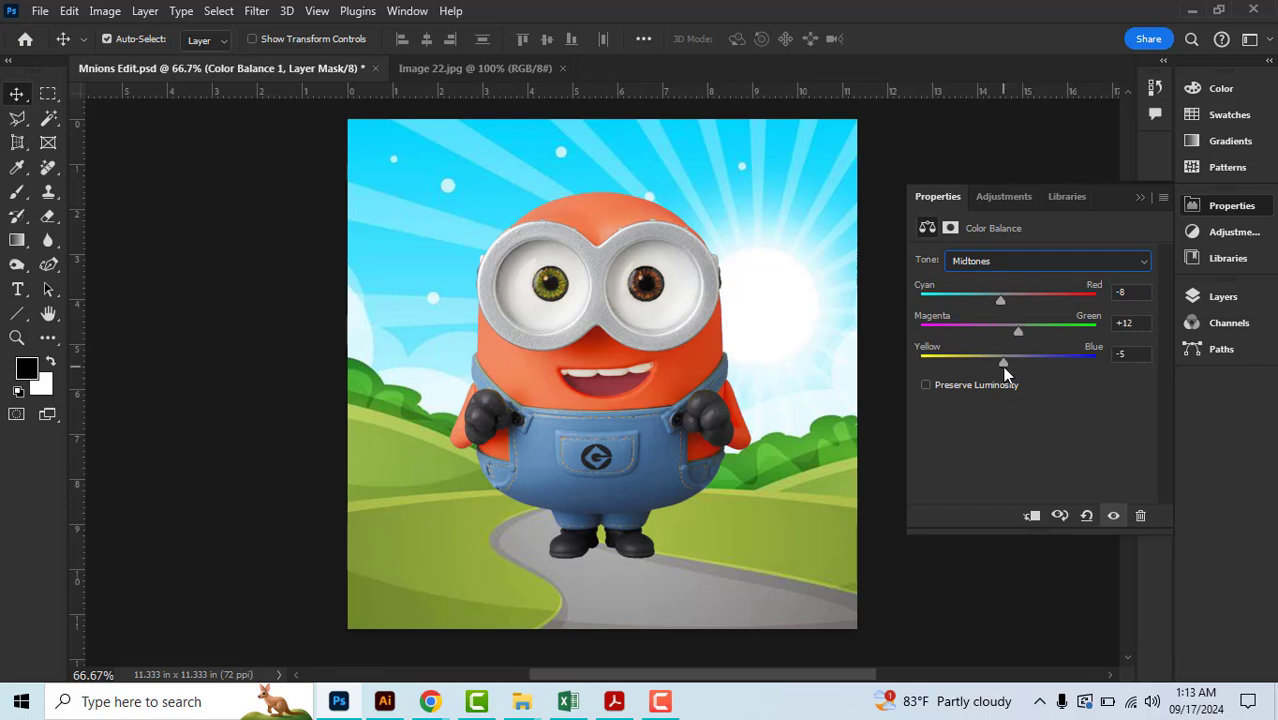
# Set the Color Balance Highlights to Cyan–Red -21, Magenta–Green +20 and Yellow–Blue -21
pyautogui.click(1010, 262)
pyautogui.click(1011, 310)
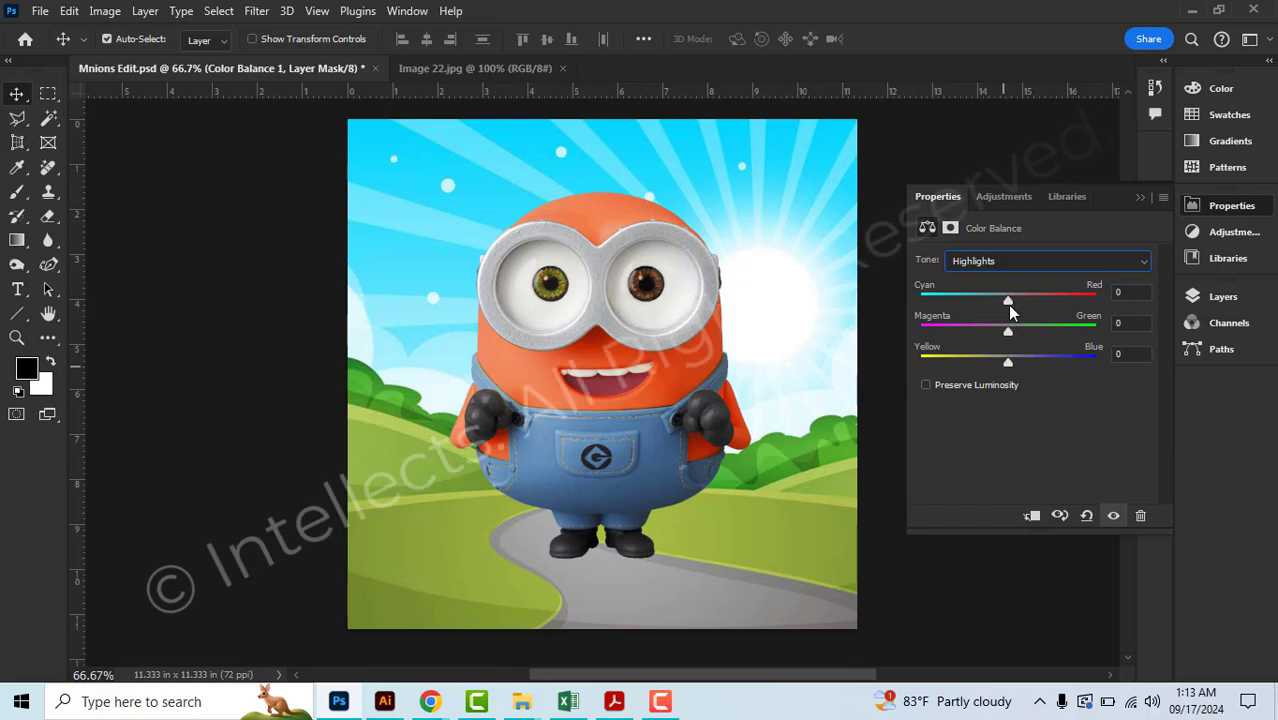
pyautogui.moveTo(1008, 303)
pyautogui.mouseDown()
pyautogui.moveTo(994, 302)
pyautogui.moveTo(1025, 332)
pyautogui.moveTo(1000, 370)
pyautogui.moveTo(989, 300)
pyautogui.mouseUp()
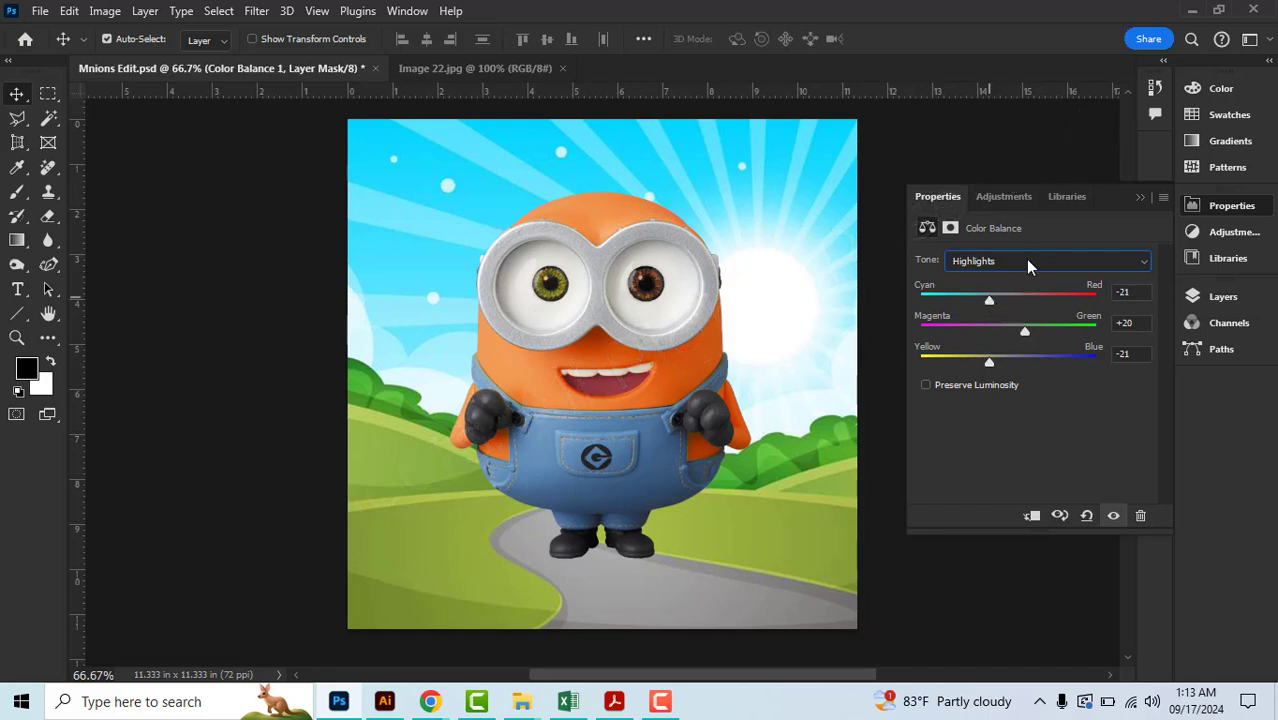
# Readjust the Color Balance Midtones, with Magenta–Green at +23 and Yellow–Blue at -11
pyautogui.click(1030, 263)
pyautogui.click(1024, 296)
pyautogui.moveTo(997, 302); pyautogui.dragTo(1027, 330)
# Adjust the Color Balance Shadows, setting Cyan–Red to about -18 and shifting the Magenta–Green and Yellow–Blue balance
pyautogui.click(1018, 261)
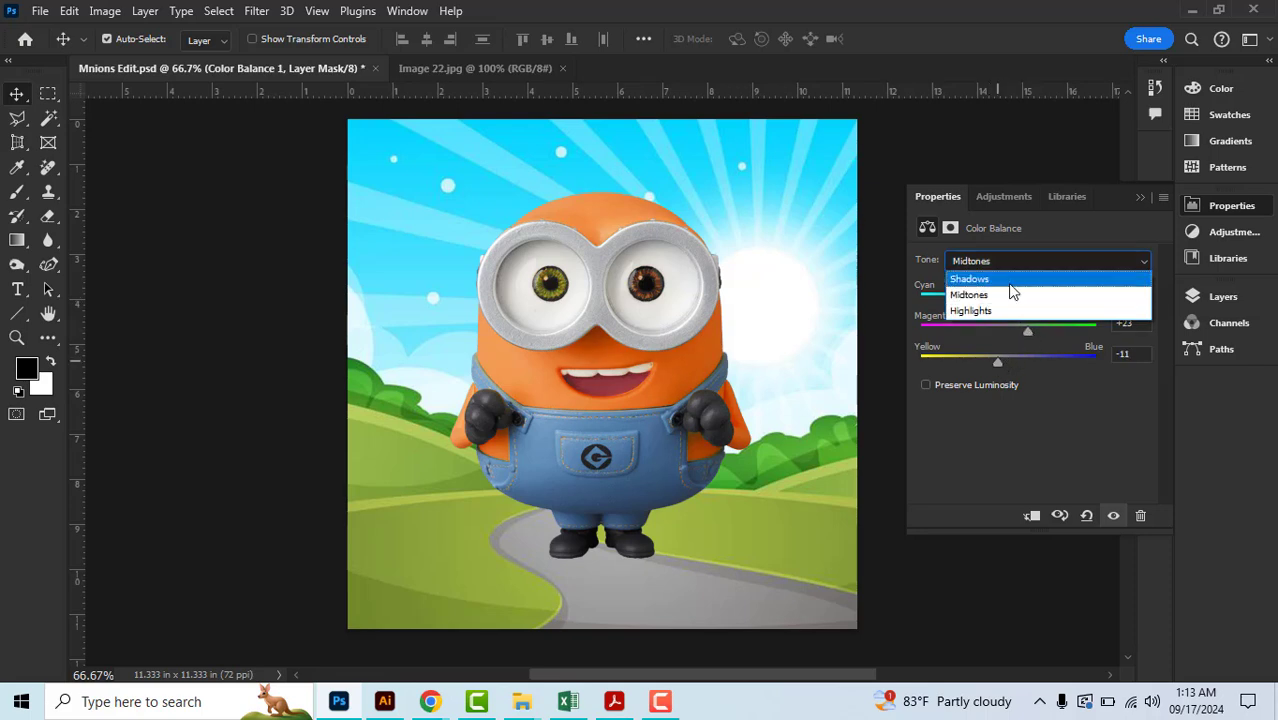
pyautogui.click(1012, 280)
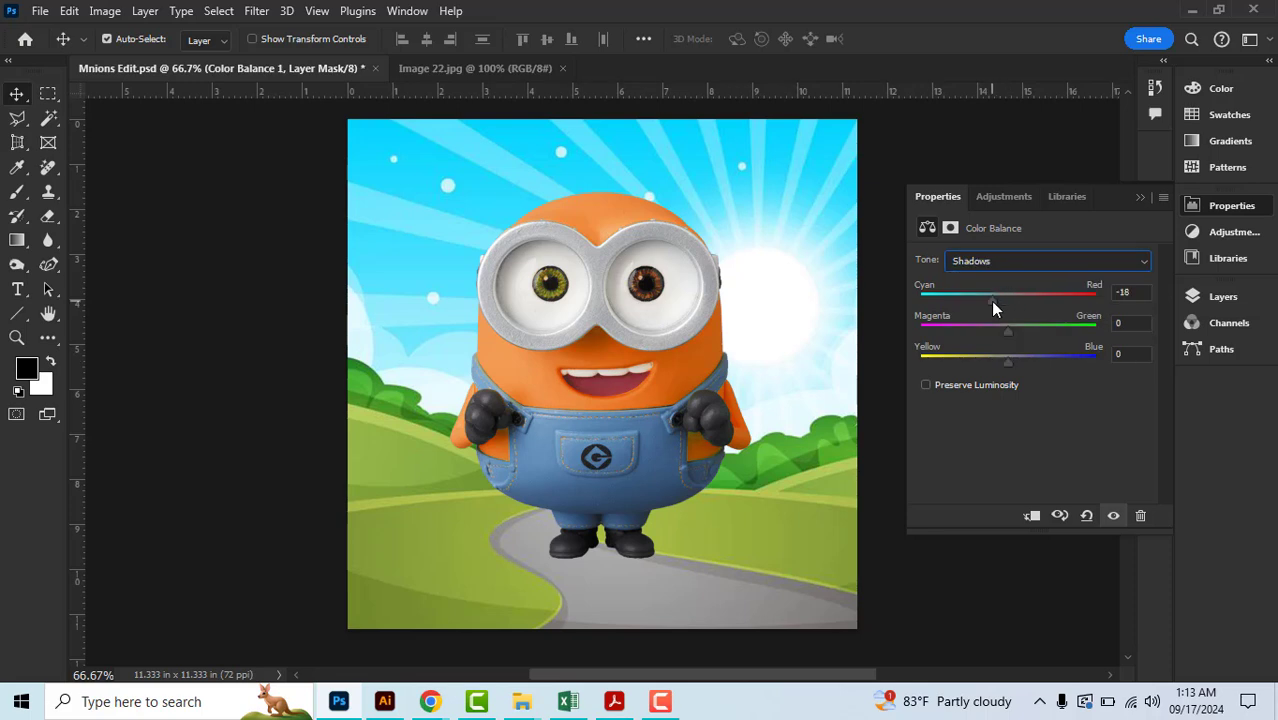
pyautogui.moveTo(1006, 327); pyautogui.dragTo(997, 364)
pyautogui.click(1138, 199)
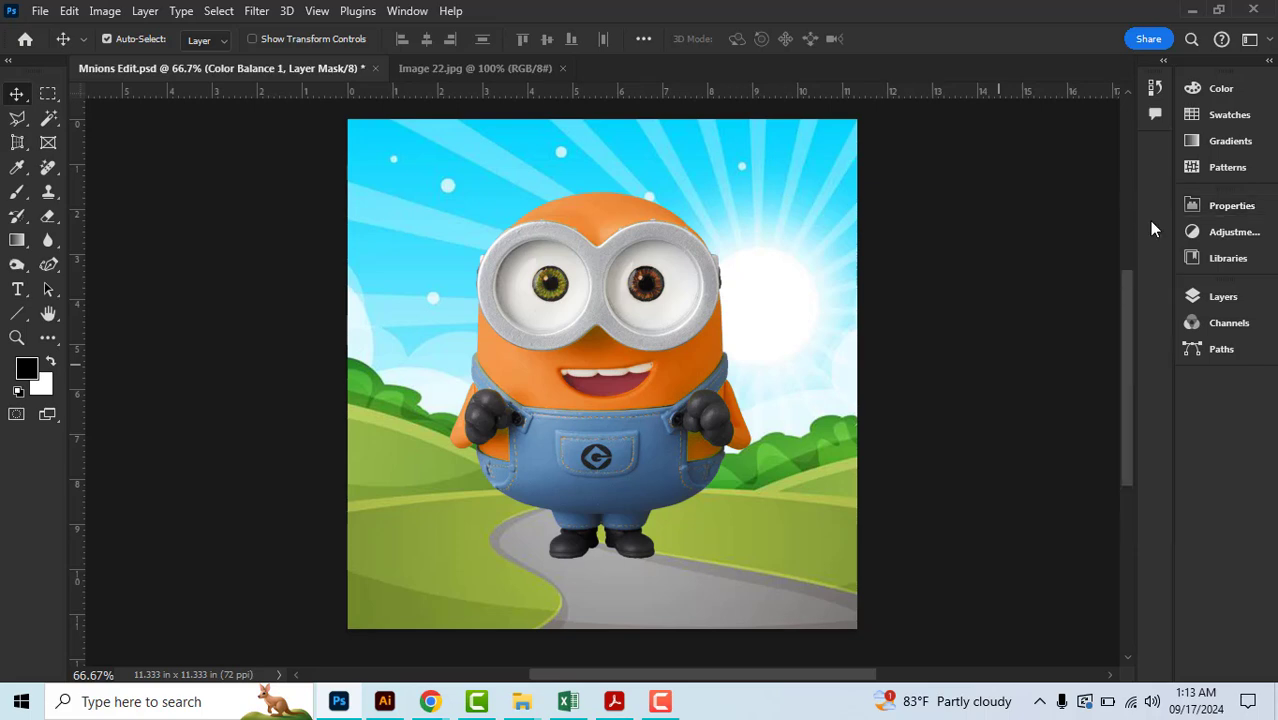
# Compare the image with the Color Balance, Hue/Saturation and Minions layers each hidden and shown again
pyautogui.click(1216, 302)
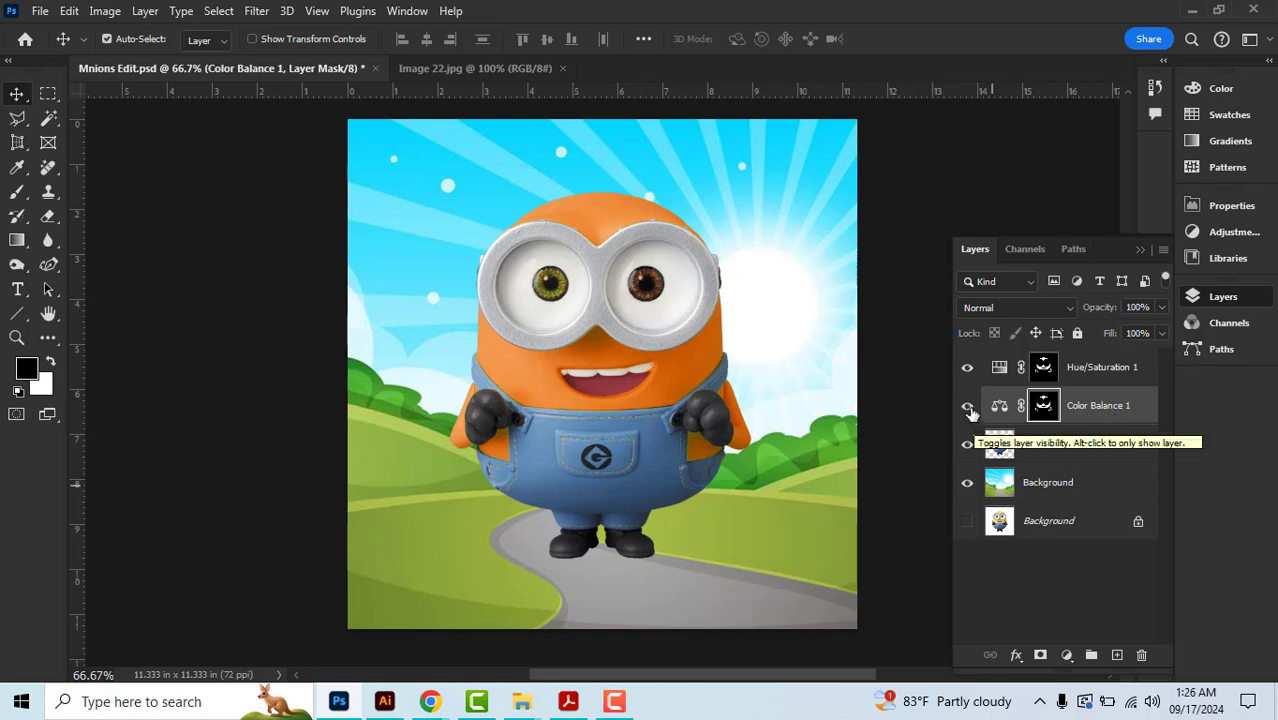
pyautogui.click(968, 407)
pyautogui.click(967, 405)
pyautogui.click(967, 367)
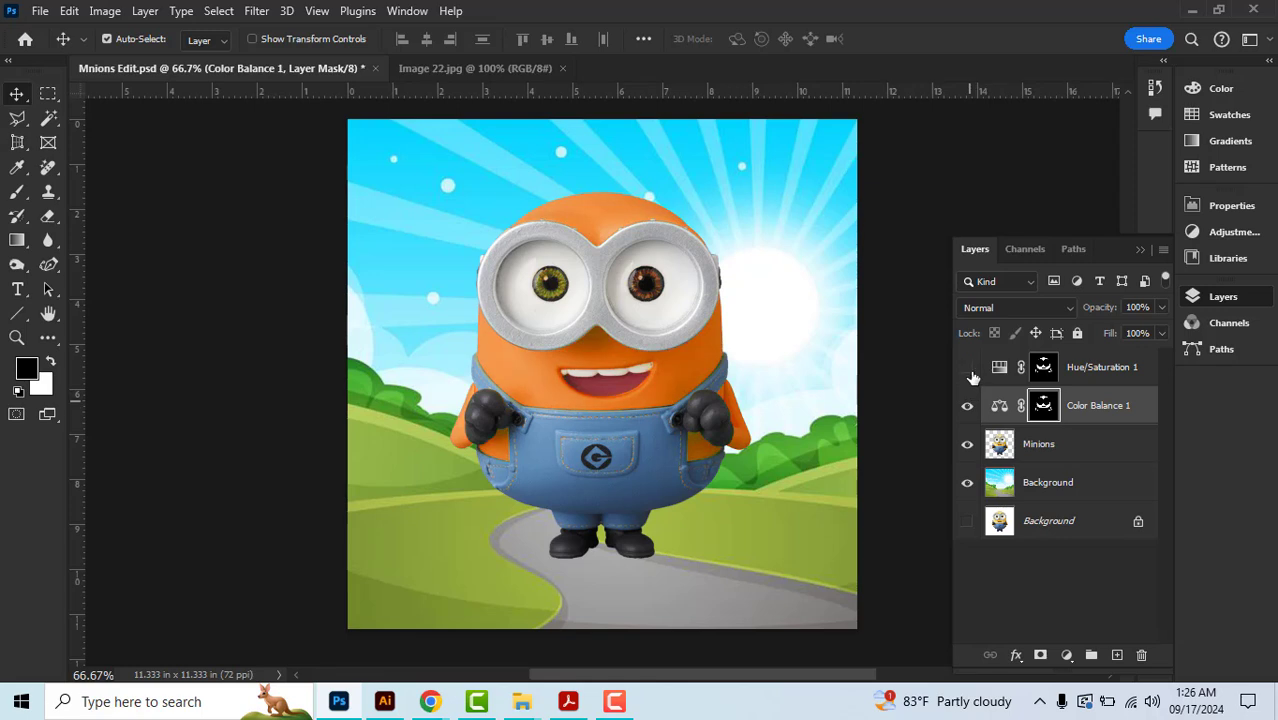
pyautogui.click(967, 368)
pyautogui.click(967, 444)
pyautogui.click(967, 446)
pyautogui.click(970, 410)
pyautogui.click(970, 410)
# Try to scale the Minions layer on its own to 64.50% with Free Transform, and undo the scaling
pyautogui.click(1062, 452)
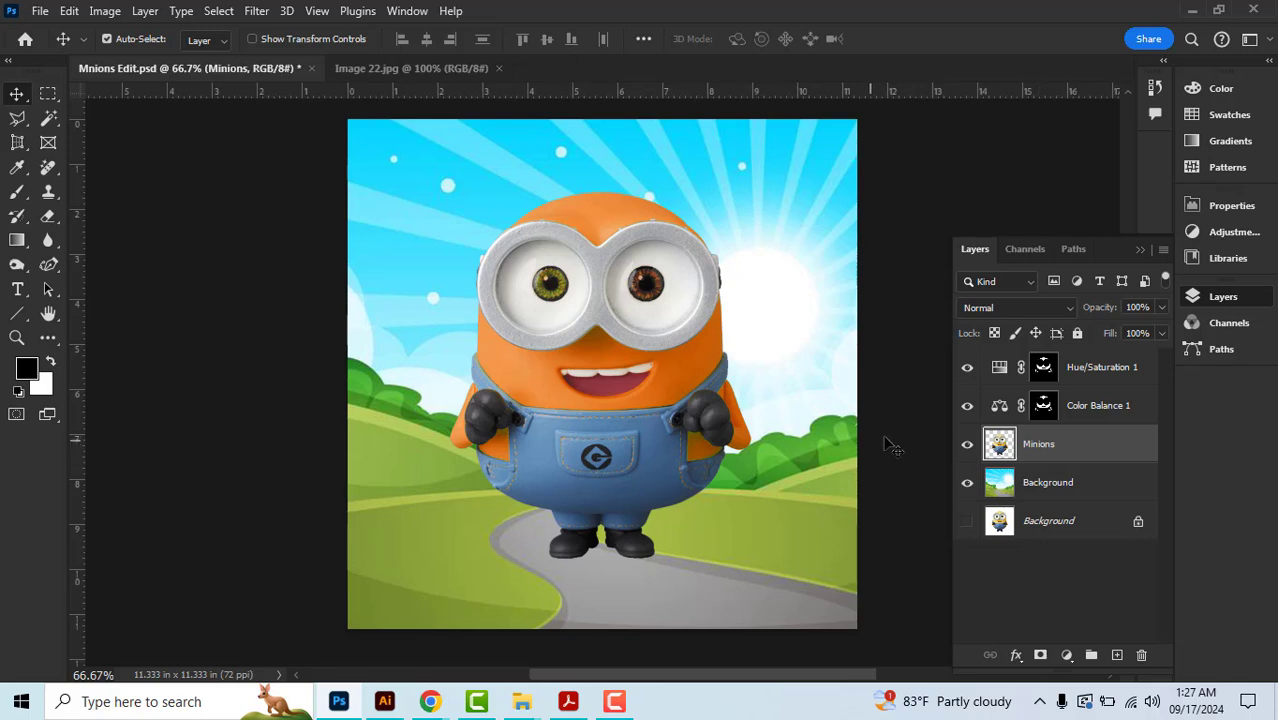
pyautogui.press('ctrl')
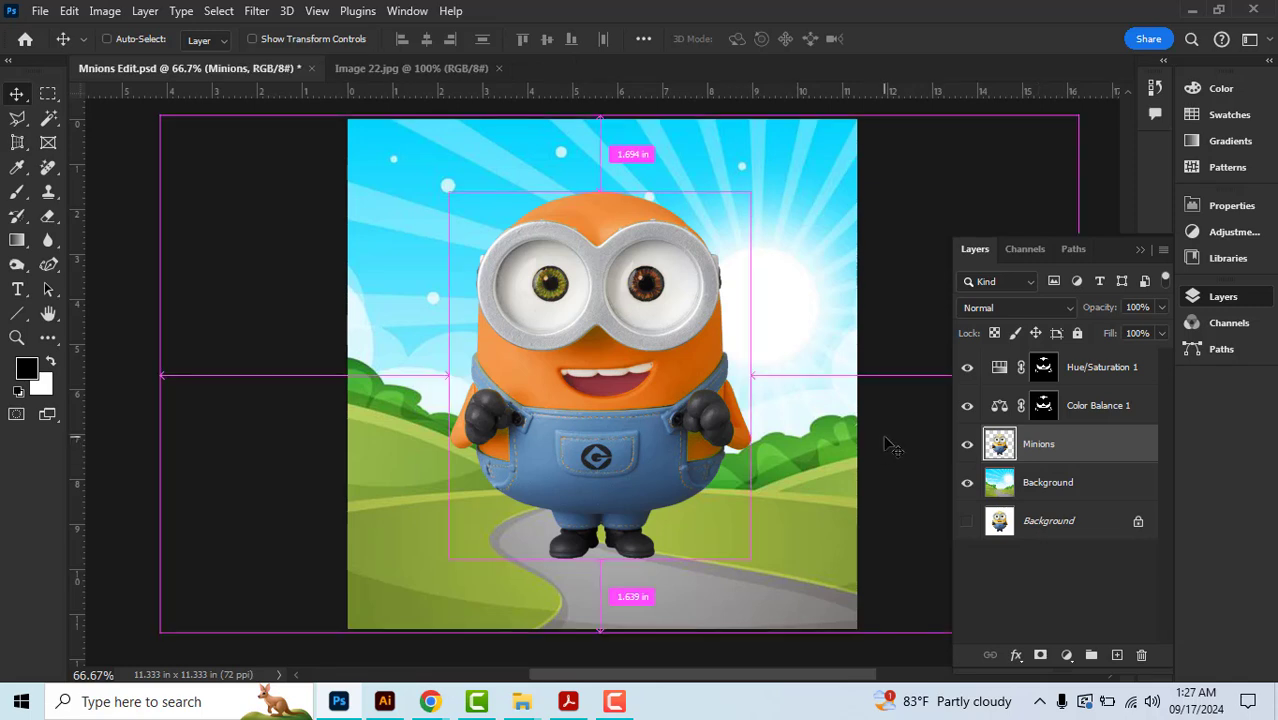
pyautogui.hotkey('ctrl', 't')
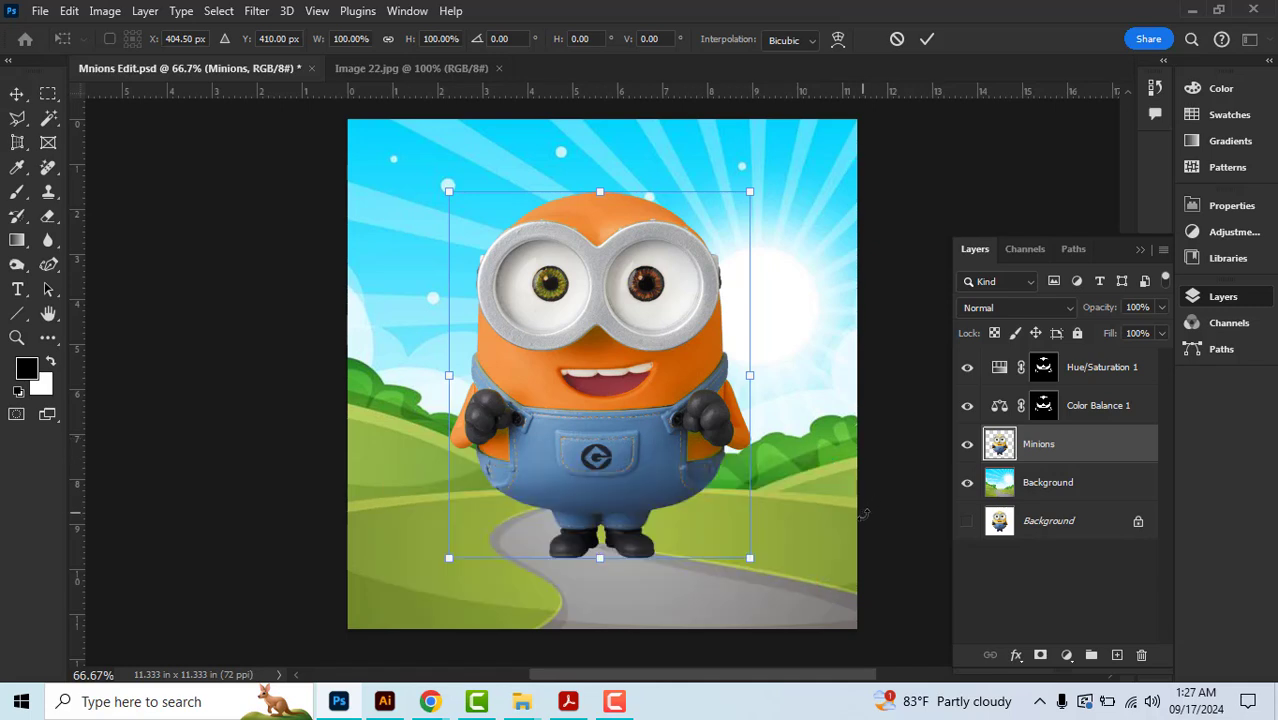
pyautogui.moveTo(749, 557); pyautogui.dragTo(703, 494)
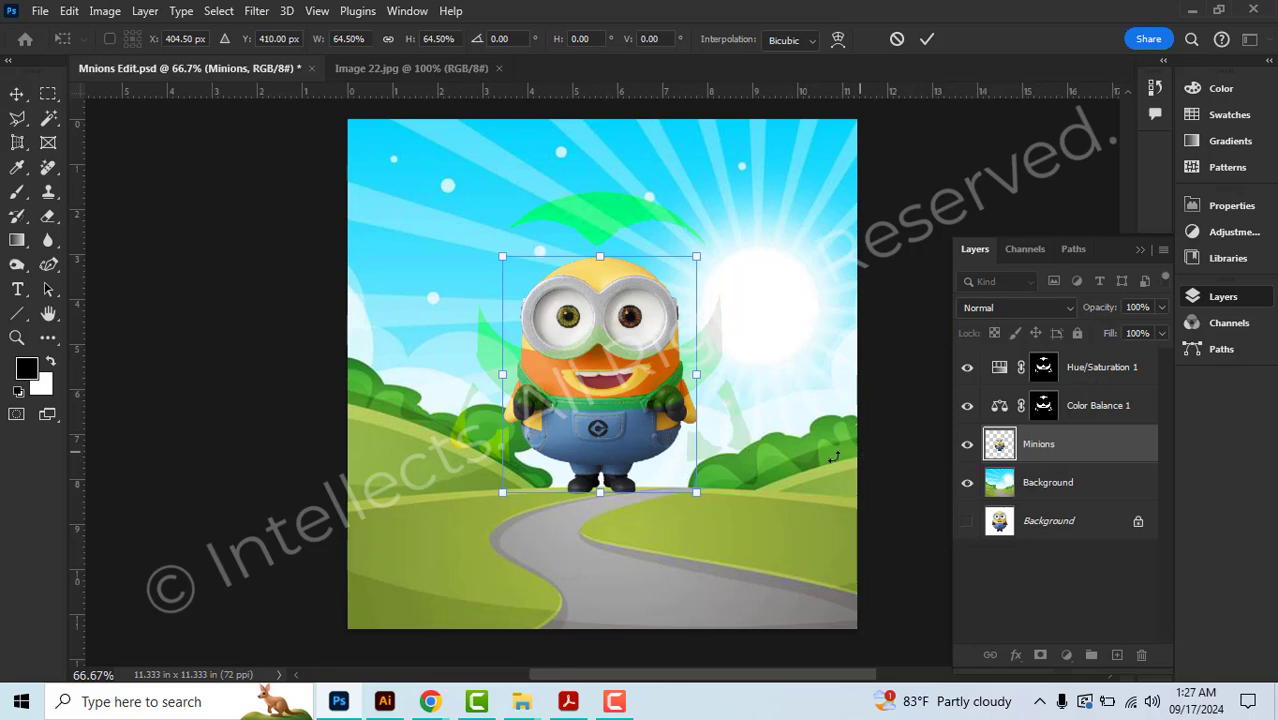
pyautogui.hotkey('ctrl', 'z')
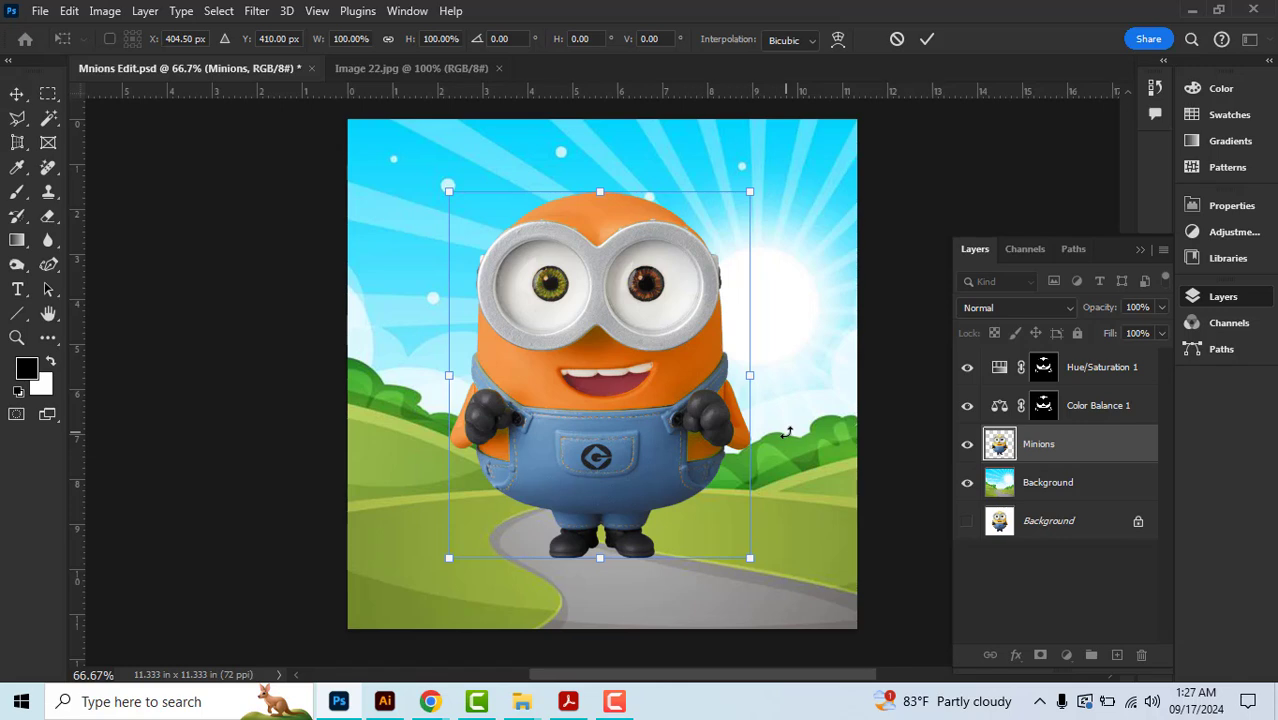
# Link the Hue/Saturation 1 and Color Balance 1 adjustment layers with the Minions layer
pyautogui.keyDown('ctrl'); pyautogui.click(1110, 412); pyautogui.keyUp('ctrl')
pyautogui.keyDown('ctrl'); pyautogui.click(1110, 378); pyautogui.keyUp('ctrl')
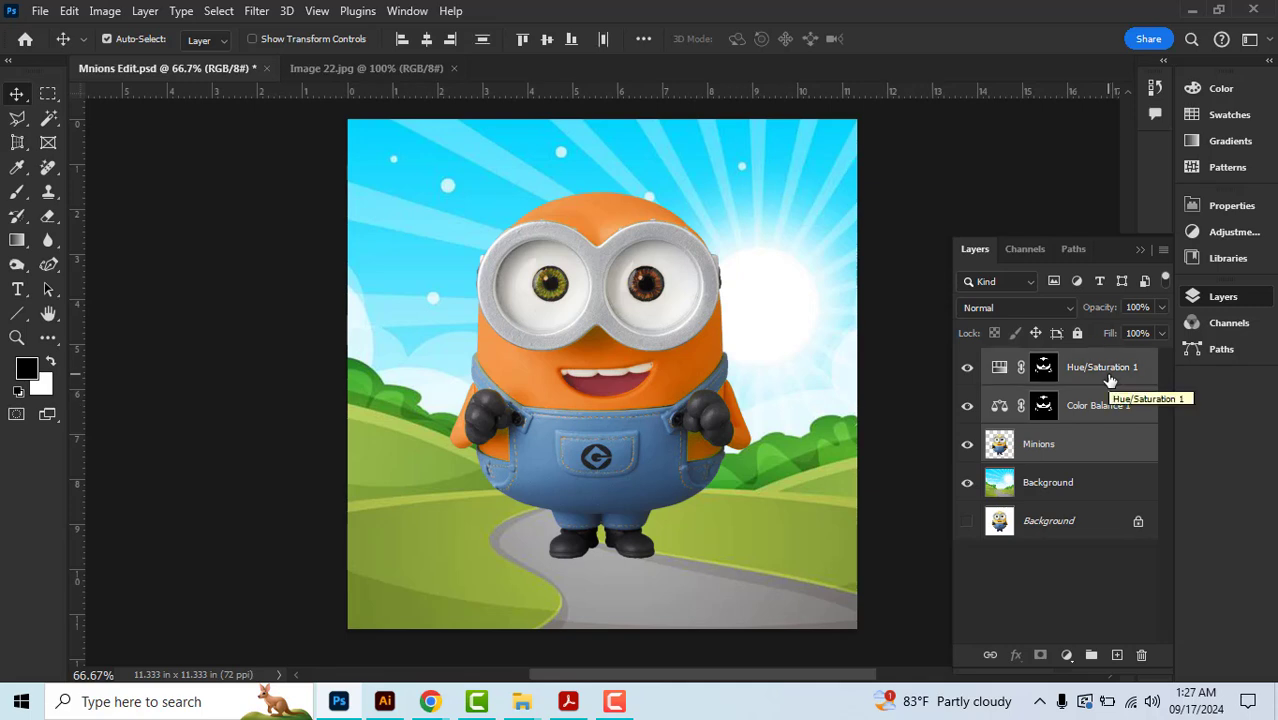
pyautogui.click(990, 656)
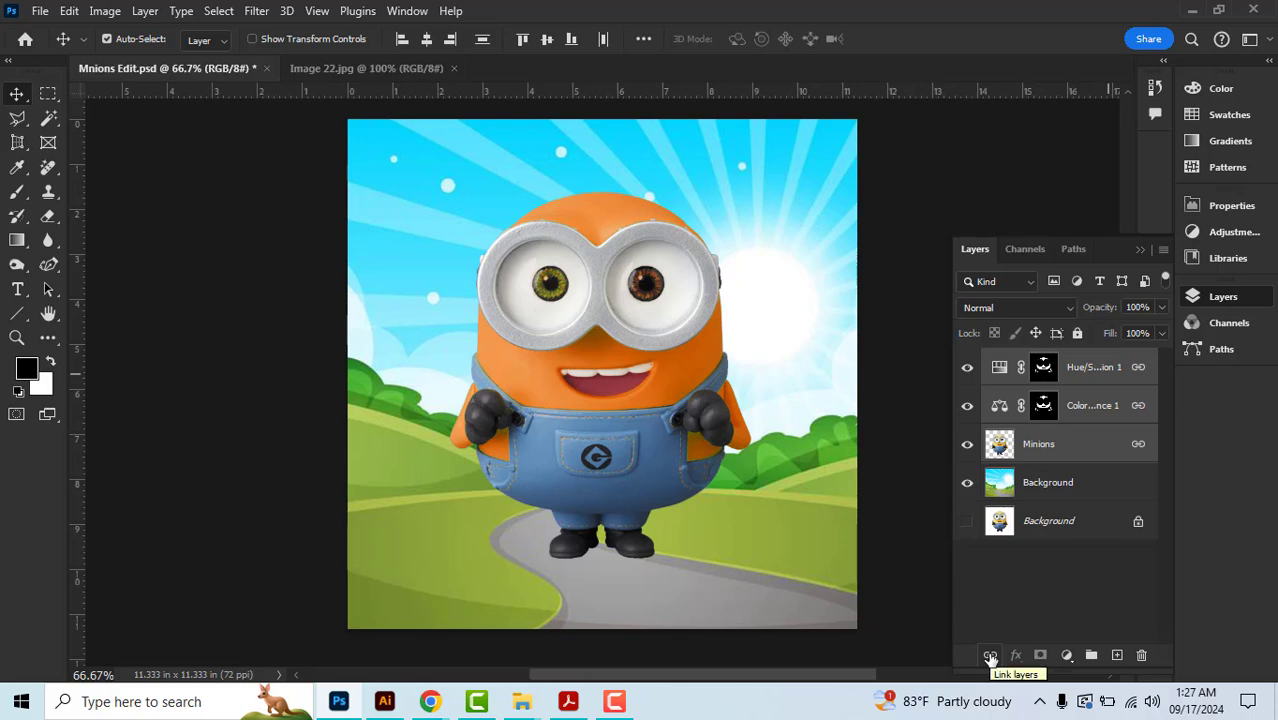
# Free Transform the linked Minions layer to about 45% and place the minion on the grass to the right of the path
pyautogui.click(1097, 451)
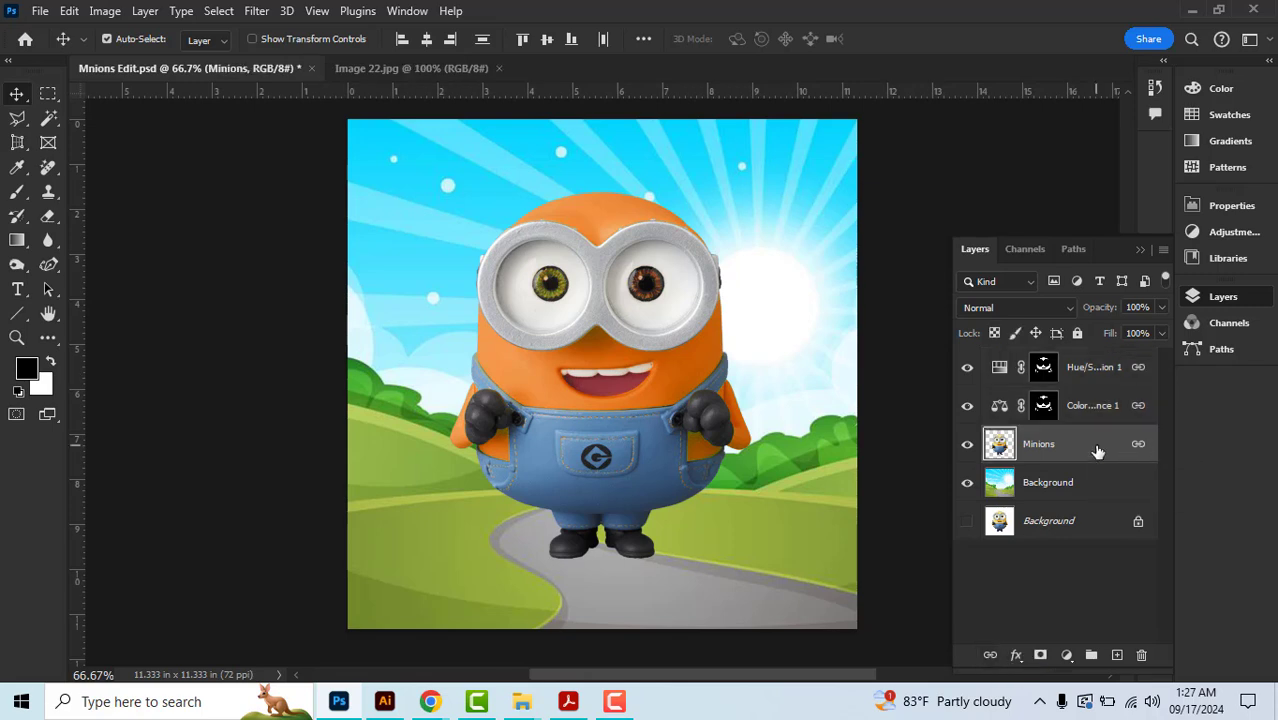
pyautogui.hotkey('ctrl', 't')
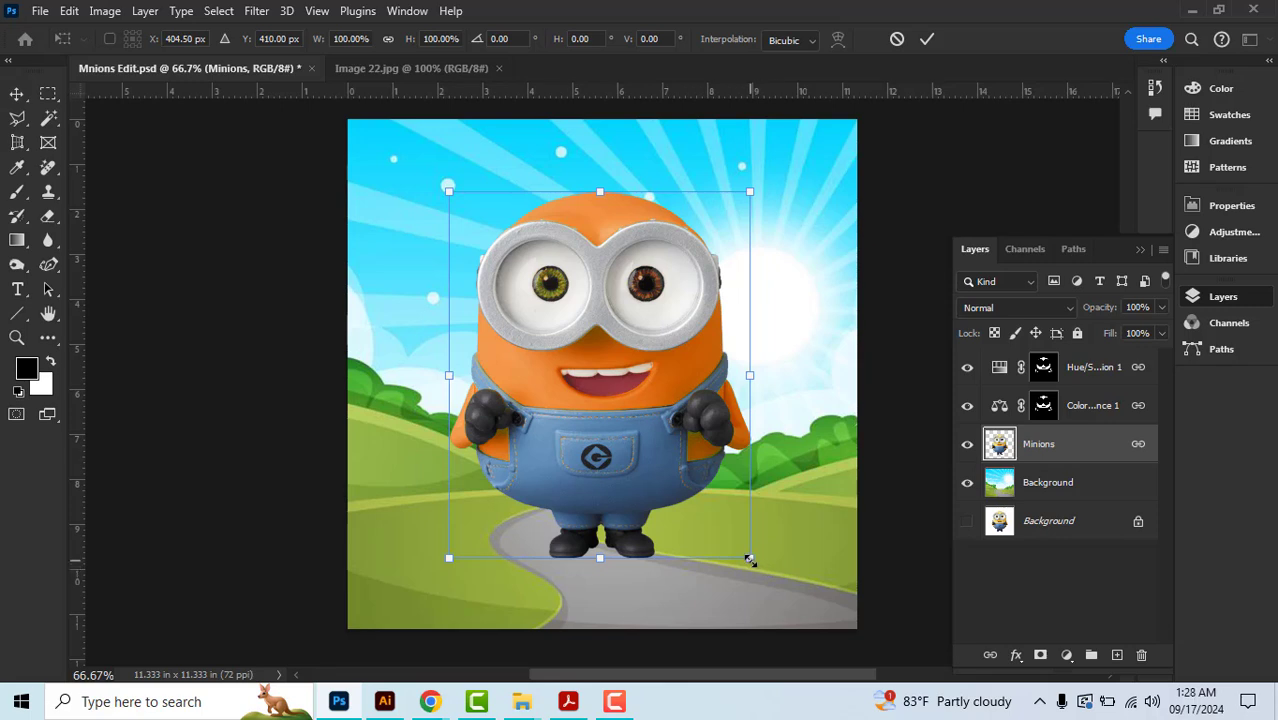
pyautogui.moveTo(750, 560); pyautogui.dragTo(664, 437)
pyautogui.moveTo(600, 404); pyautogui.dragTo(716, 486)
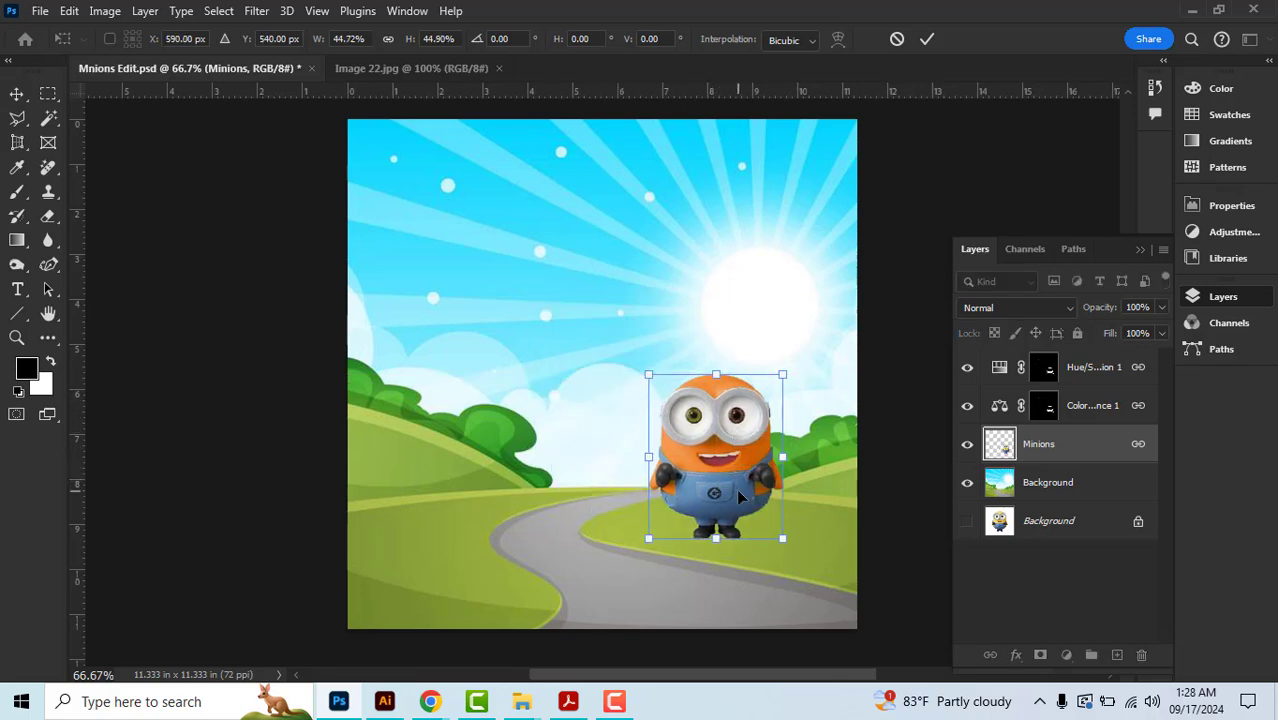
pyautogui.press('Return')
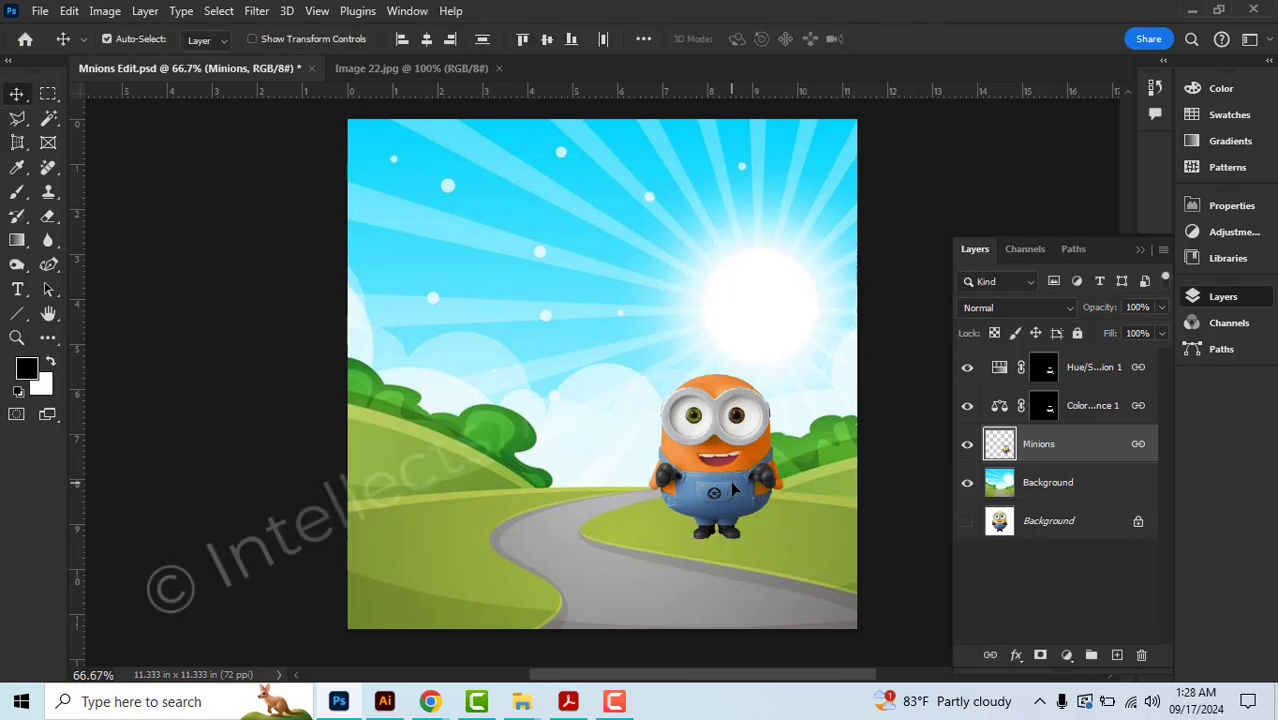
pyautogui.keyDown('shift'); pyautogui.click(1104, 370); pyautogui.keyUp('shift')
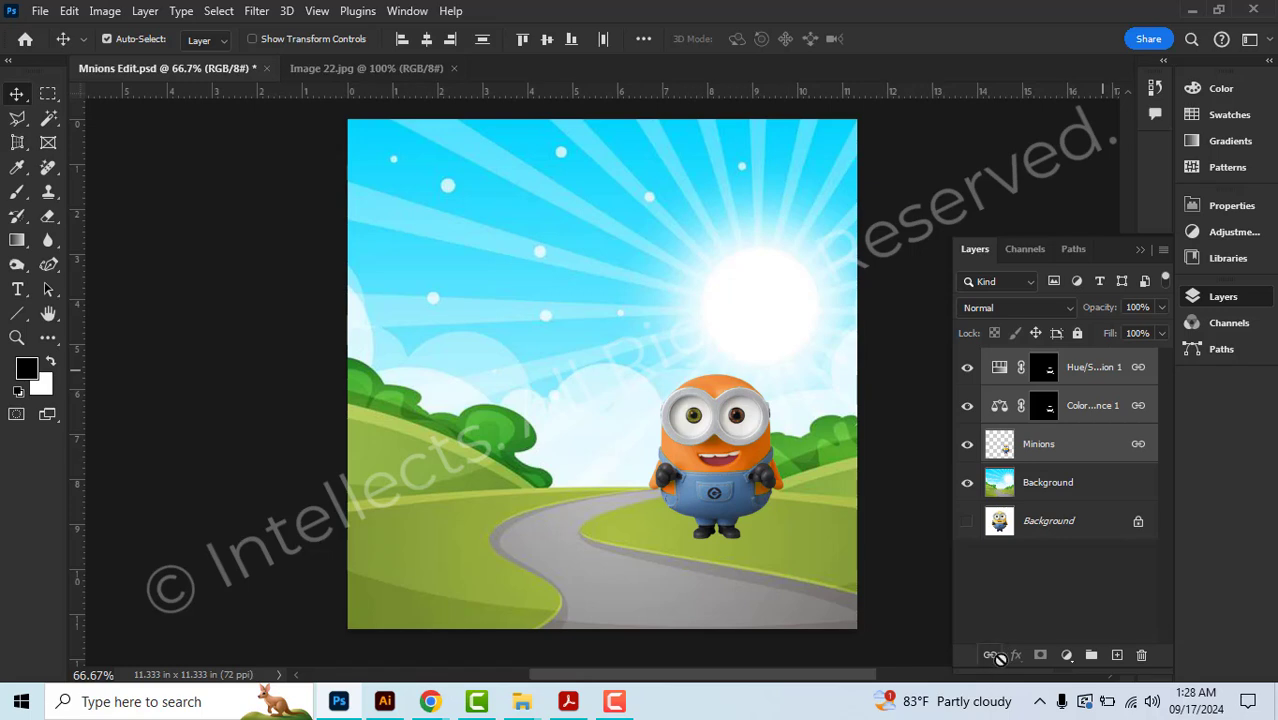
pyautogui.click(1058, 609)
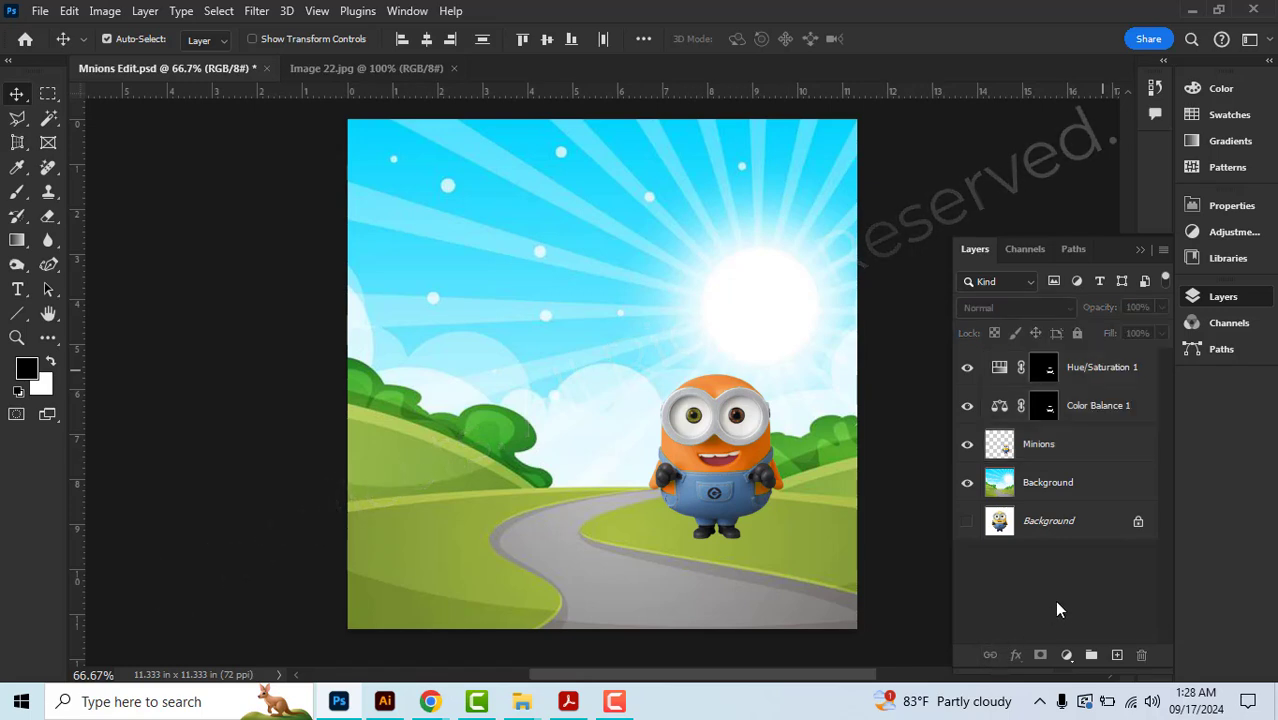
# Start deleting the Minions layer
pyautogui.click(1078, 451)
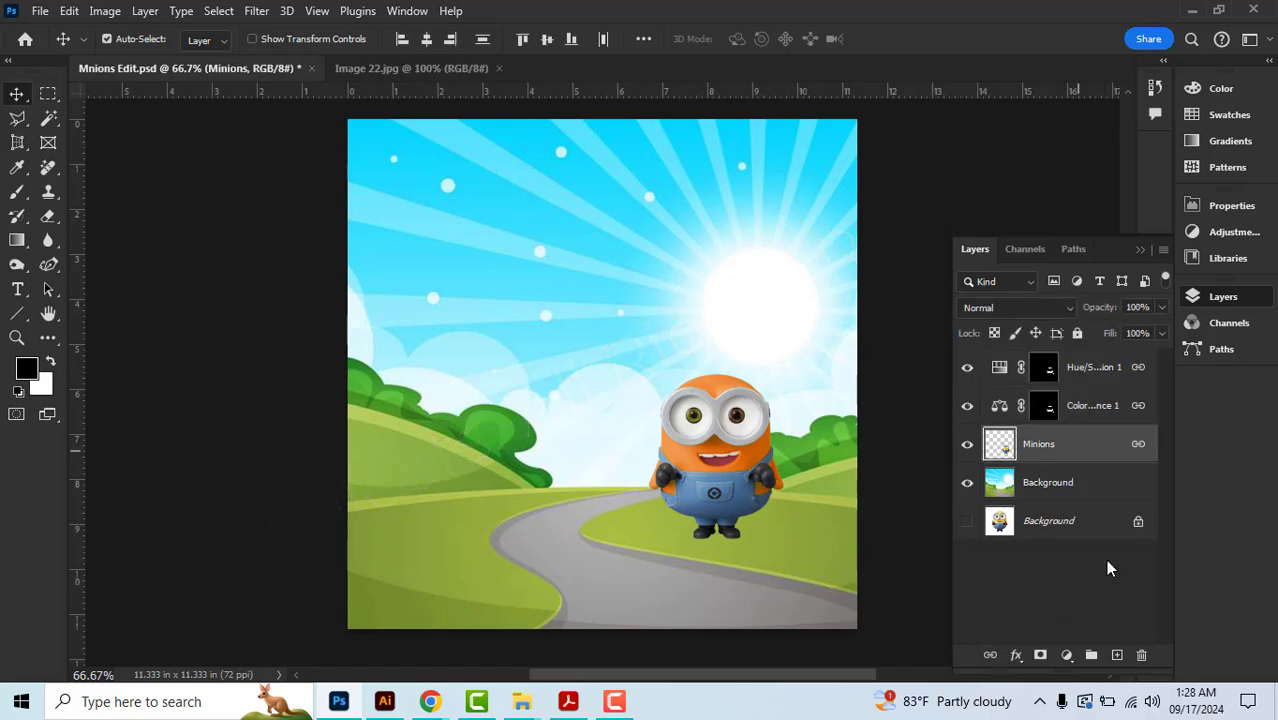
pyautogui.click(1145, 657)
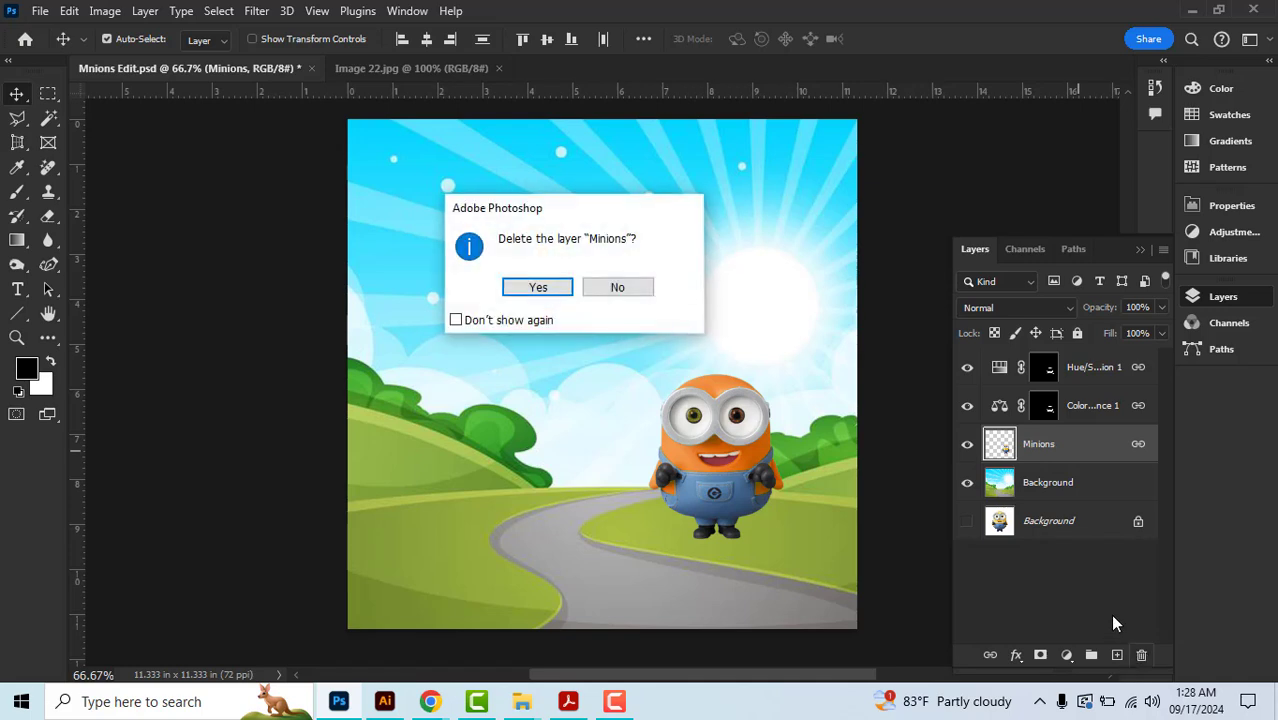